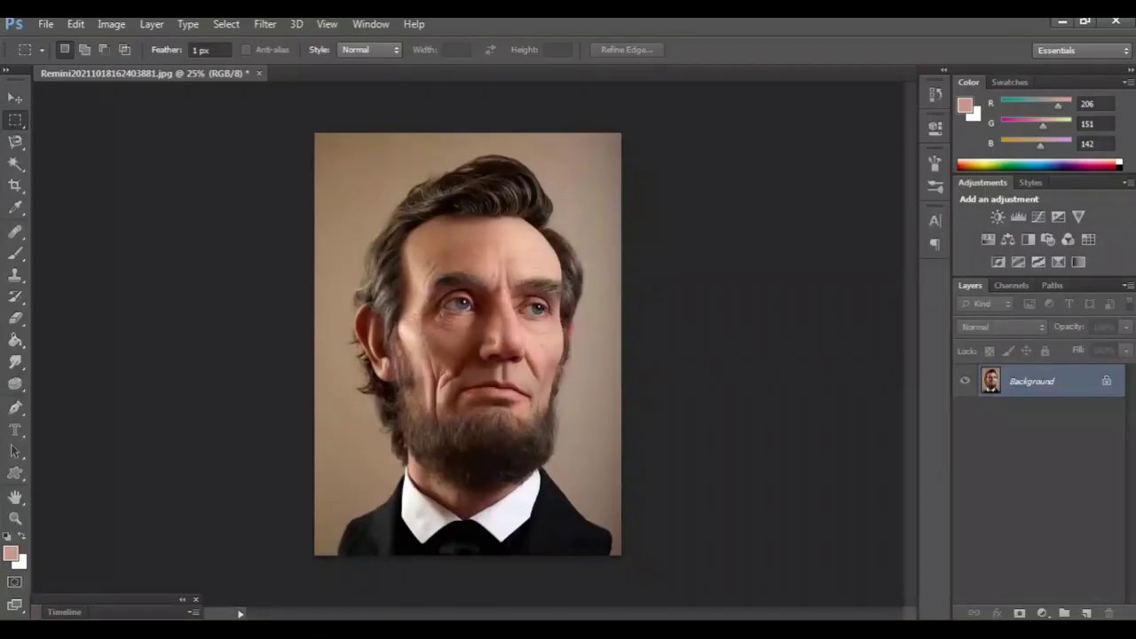
# Step: With the Pen tool, zoom in and trace the coat's left edge up around the left shoulder
pyautogui.press('p')
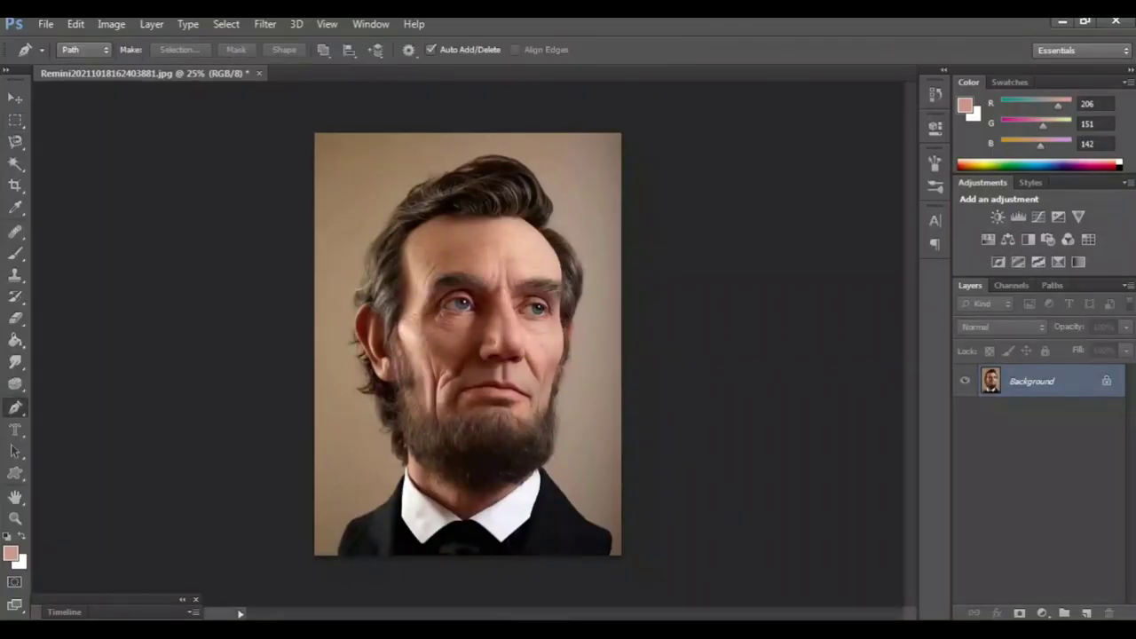
pyautogui.hotkey('ctrl', '+')
pyautogui.hotkey('ctrl', '+')
pyautogui.hotkey('ctrl', '+')
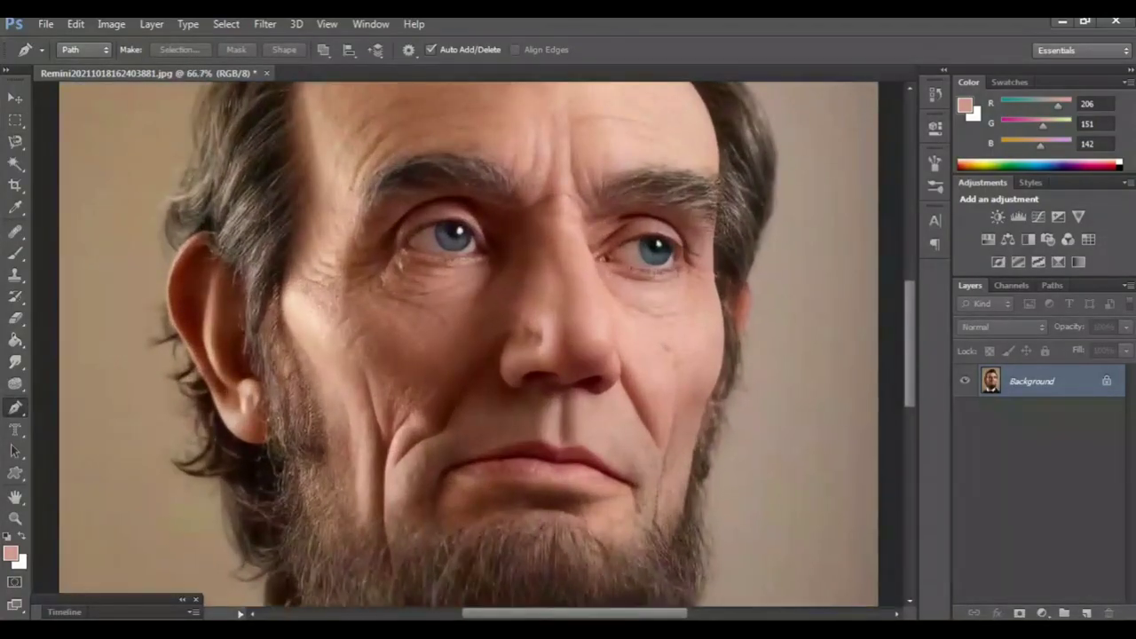
pyautogui.scroll(-5, 515, 346)
pyautogui.scroll(-5, 515, 346)
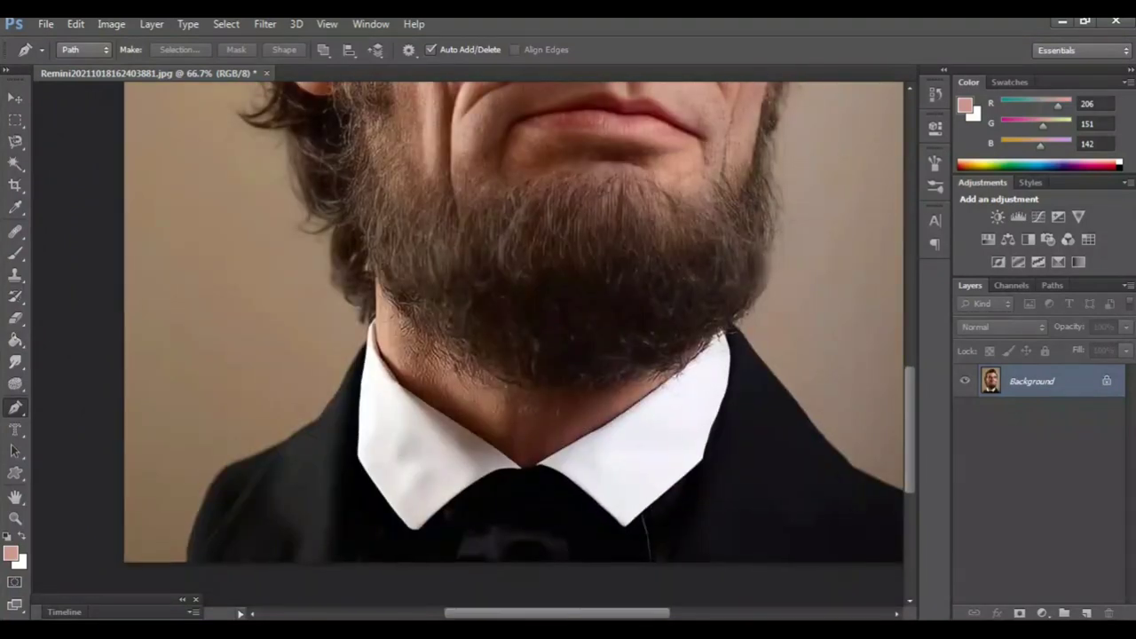
pyautogui.hotkey('ctrl', '+')
pyautogui.hscroll(-3, 470, 346)
pyautogui.scroll(-3, 470, 346)
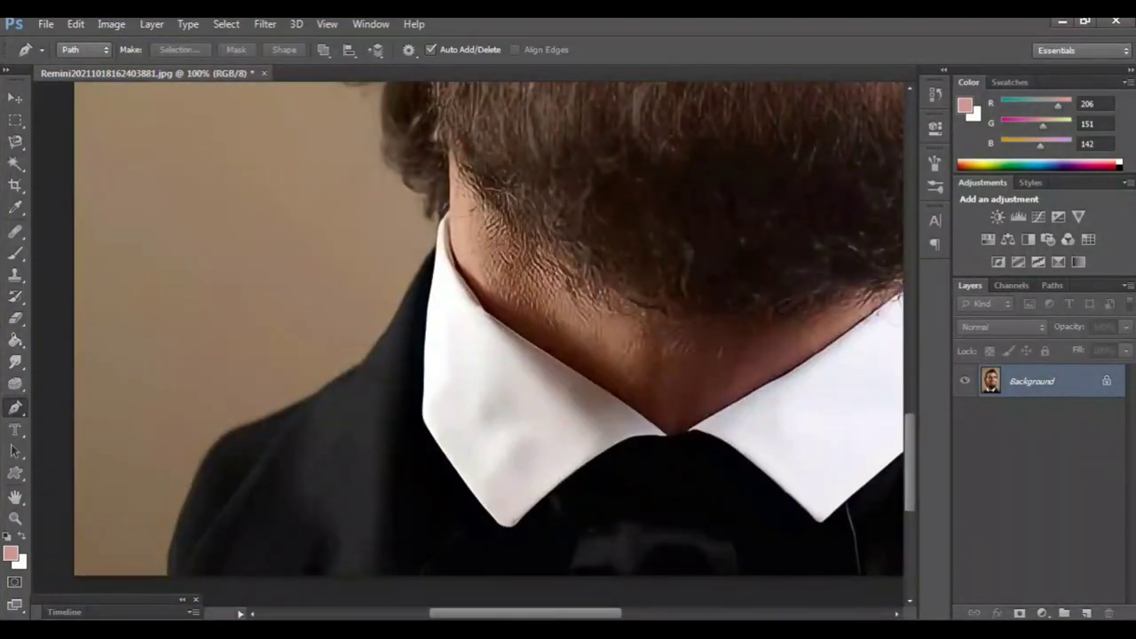
pyautogui.click(167, 577)
pyautogui.click(175, 534)
pyautogui.click(185, 507)
pyautogui.click(194, 479)
pyautogui.click(224, 437)
pyautogui.click(289, 412)
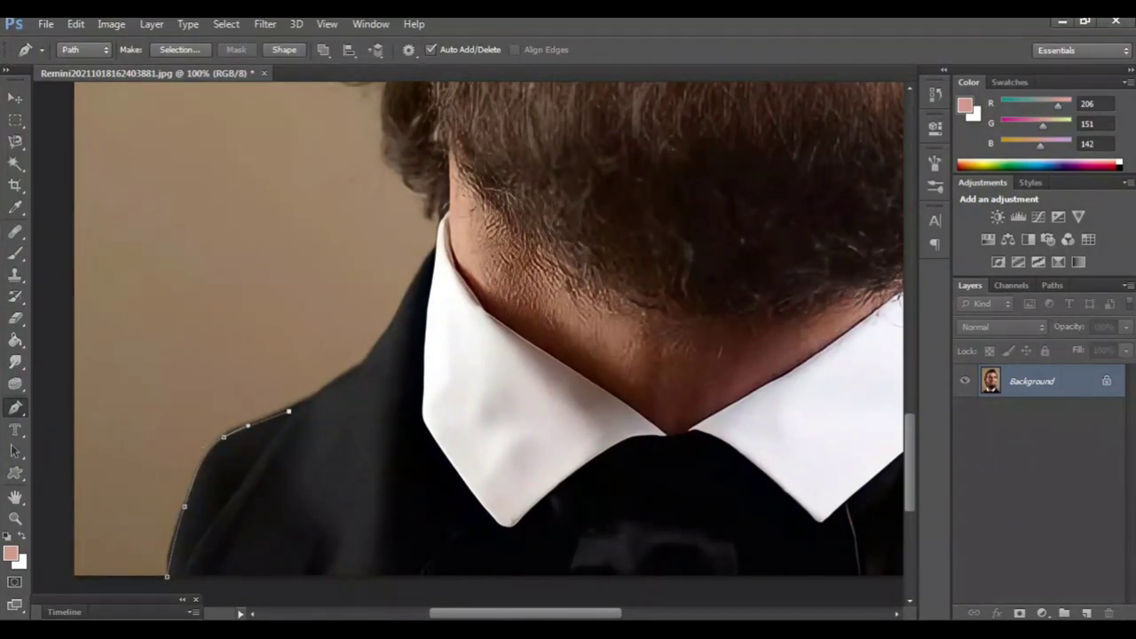
pyautogui.moveTo(307, 401); pyautogui.dragTo(323, 390)
# Step: Continue the path across the right shoulder and down toward the coat's bottom
pyautogui.moveTo(533, 355); pyautogui.dragTo(151, 479)
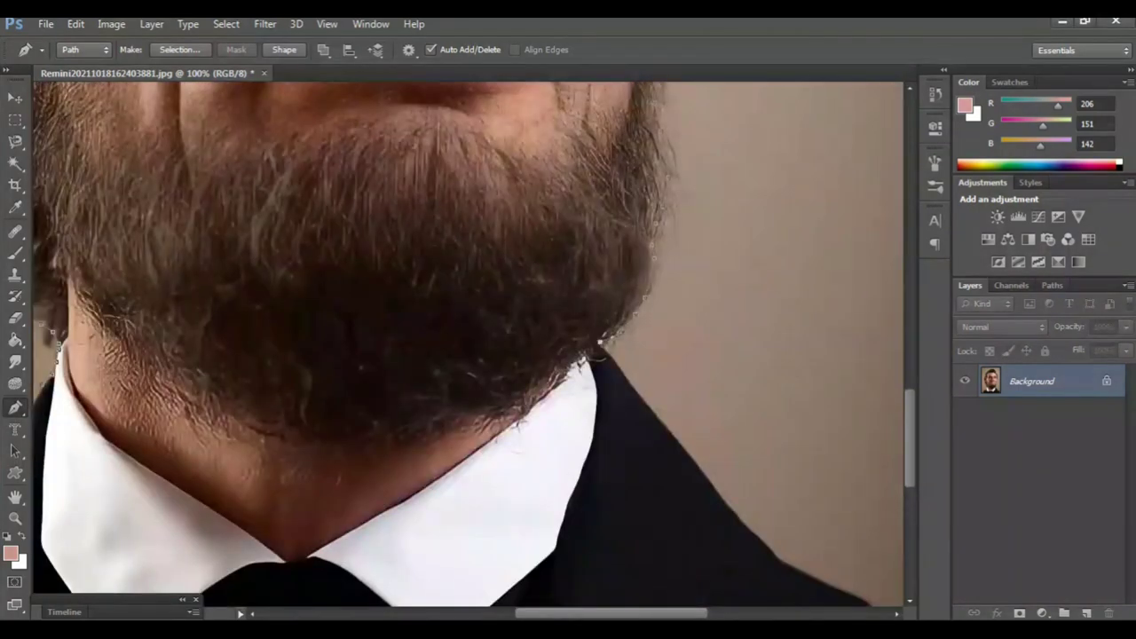
pyautogui.moveTo(533, 399); pyautogui.dragTo(453, 302)
pyautogui.moveTo(672, 440); pyautogui.dragTo(617, 373)
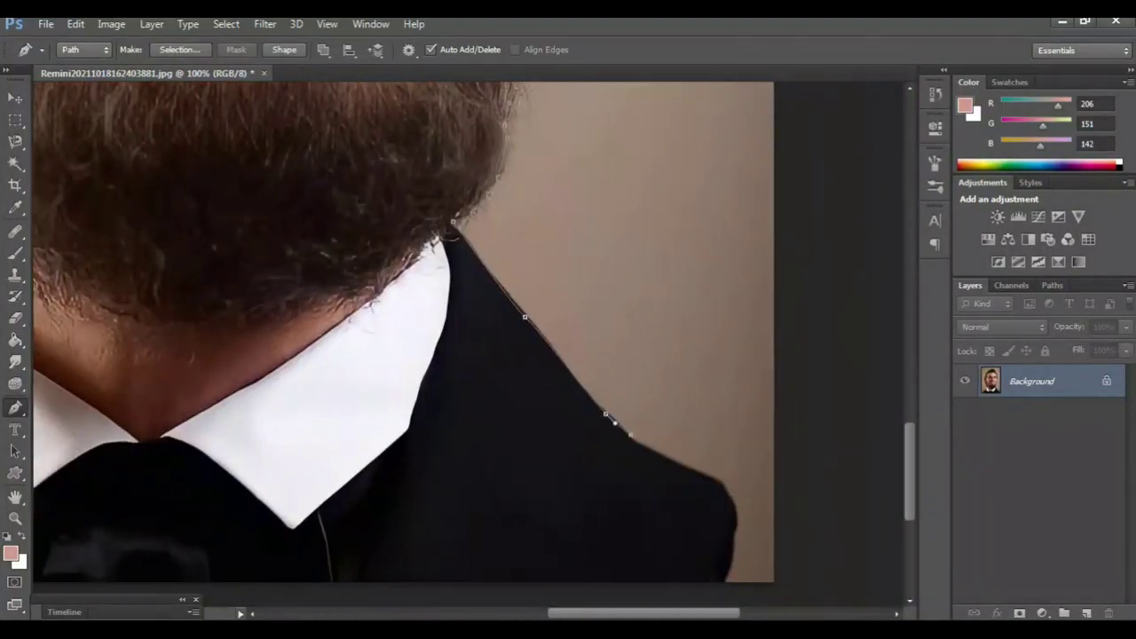
pyautogui.click(719, 435)
pyautogui.click(730, 467)
pyautogui.moveTo(726, 495); pyautogui.dragTo(720, 510)
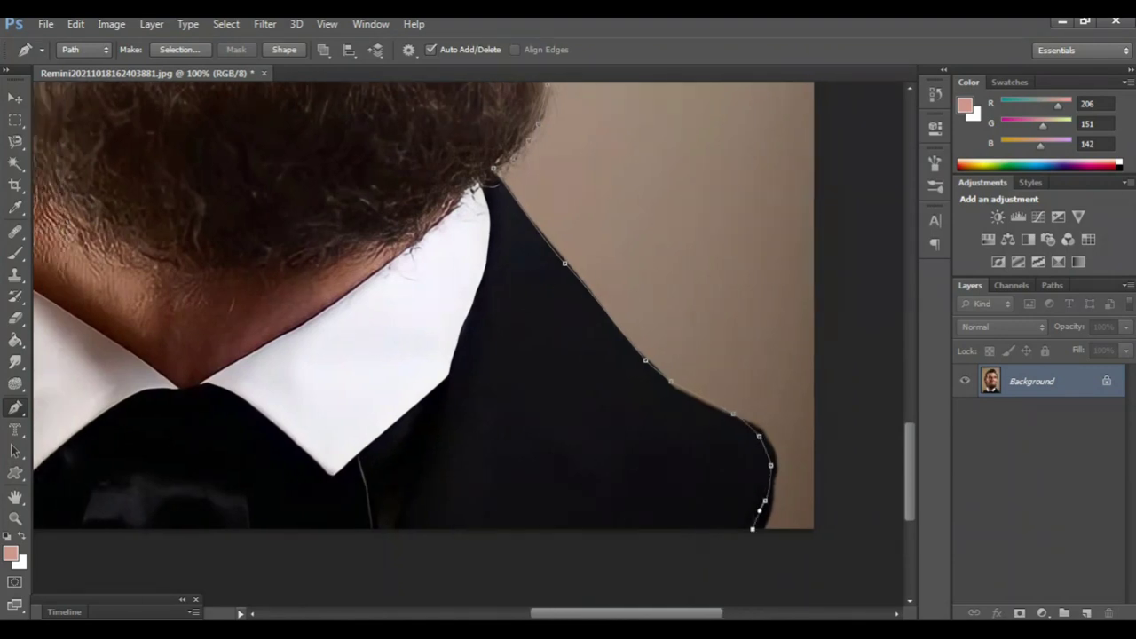
# Step: Zoom back out to the whole face and bring up the traced path's context menu
pyautogui.hscroll(-10, 468, 305)
pyautogui.hscroll(-2, 470, 306)
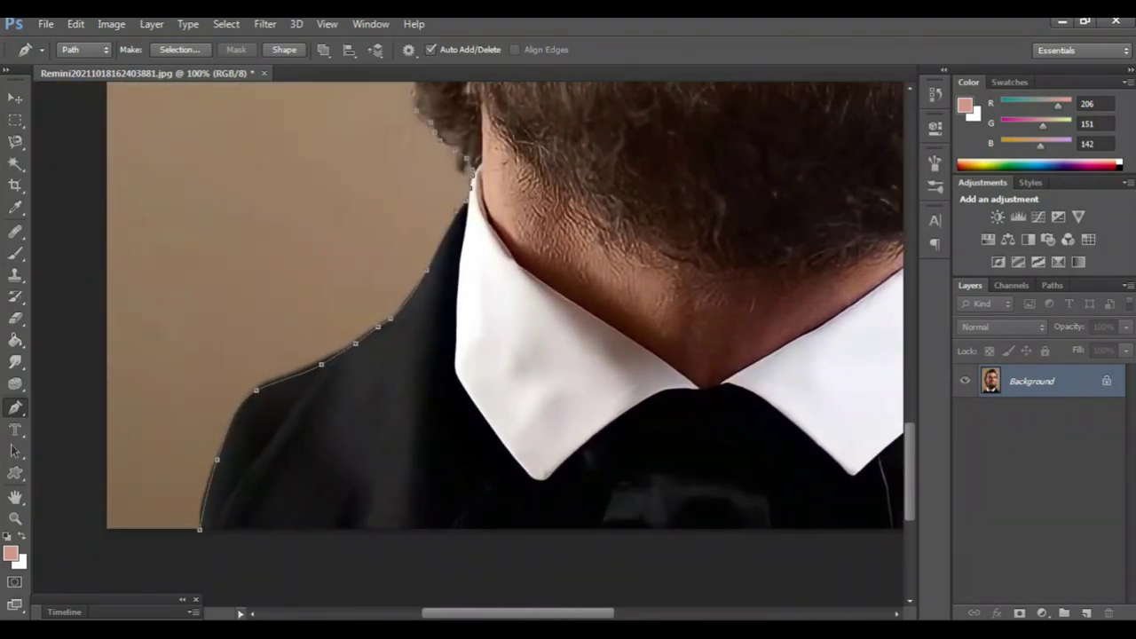
pyautogui.scroll(2, 473, 173)
pyautogui.scroll(2, 473, 173)
pyautogui.scroll(2, 473, 173)
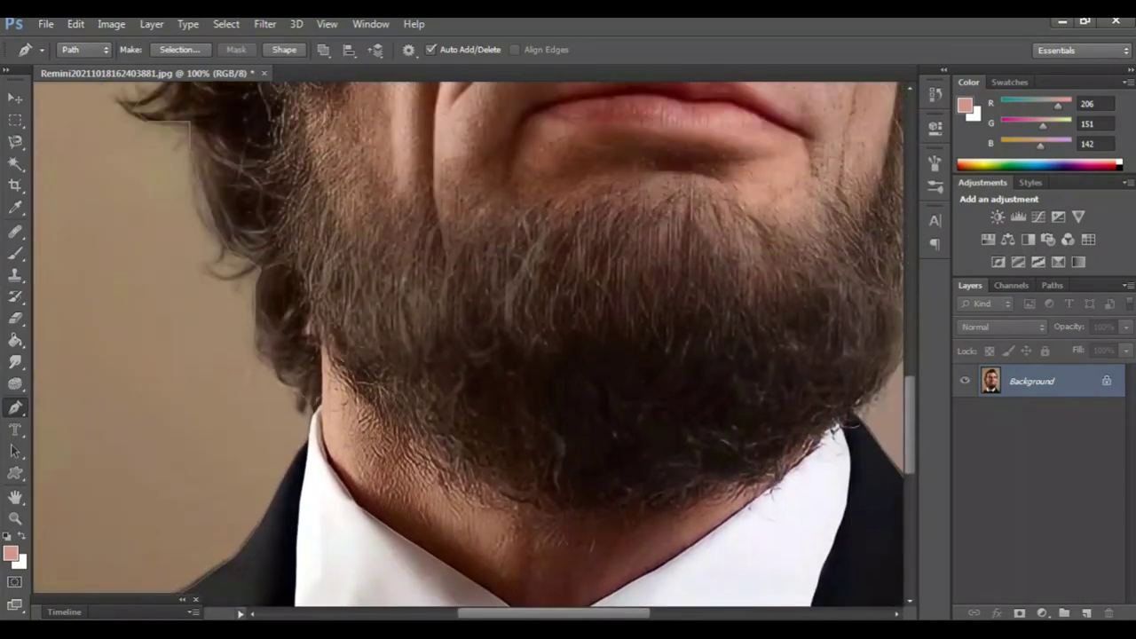
pyautogui.scroll(2, 473, 173)
pyautogui.hotkey('ctrl', '-')
pyautogui.hotkey('ctrl', '-')
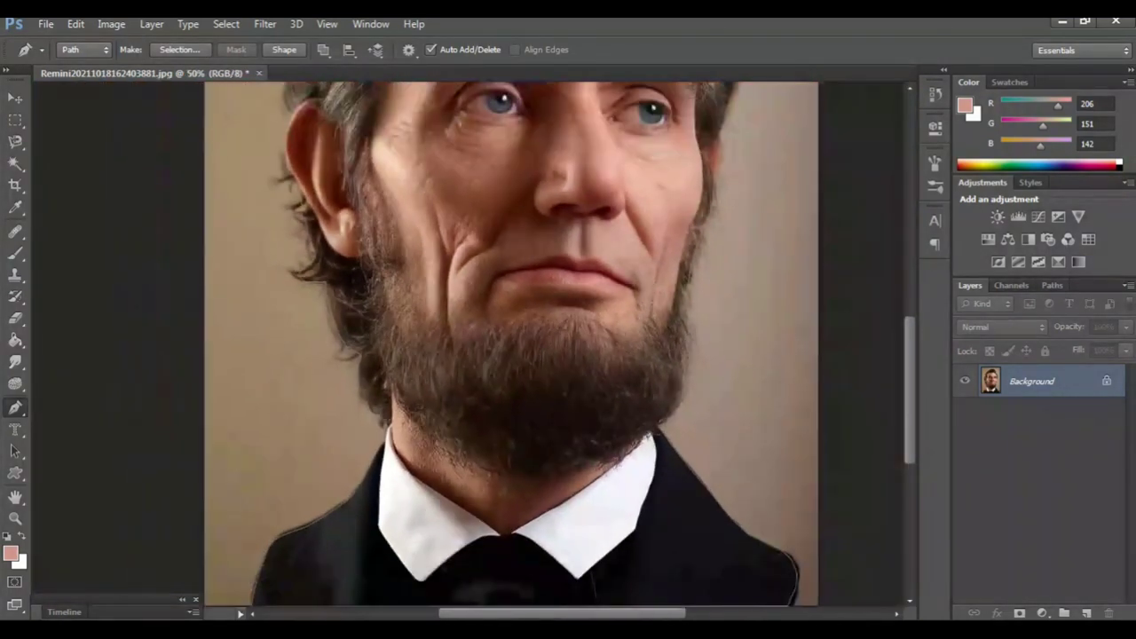
pyautogui.hotkey('ctrl', '-')
pyautogui.scroll(2, 353, 232)
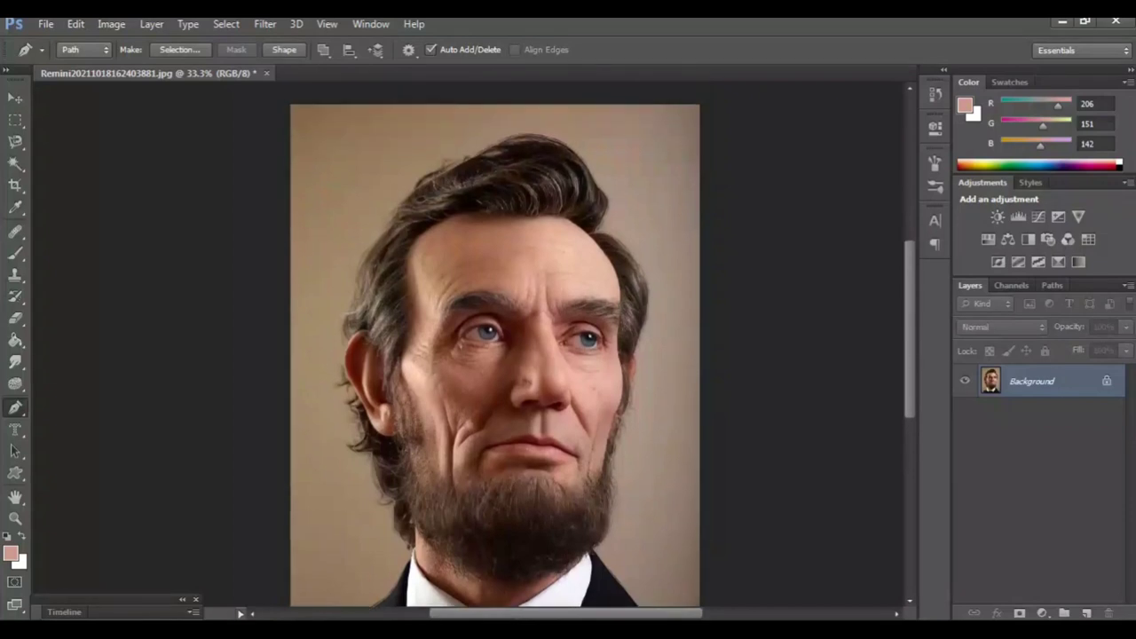
pyautogui.rightClick(353, 233)
# Step: Convert the traced path into a selection and create a new U.S. Paper document
pyautogui.click(419, 310)
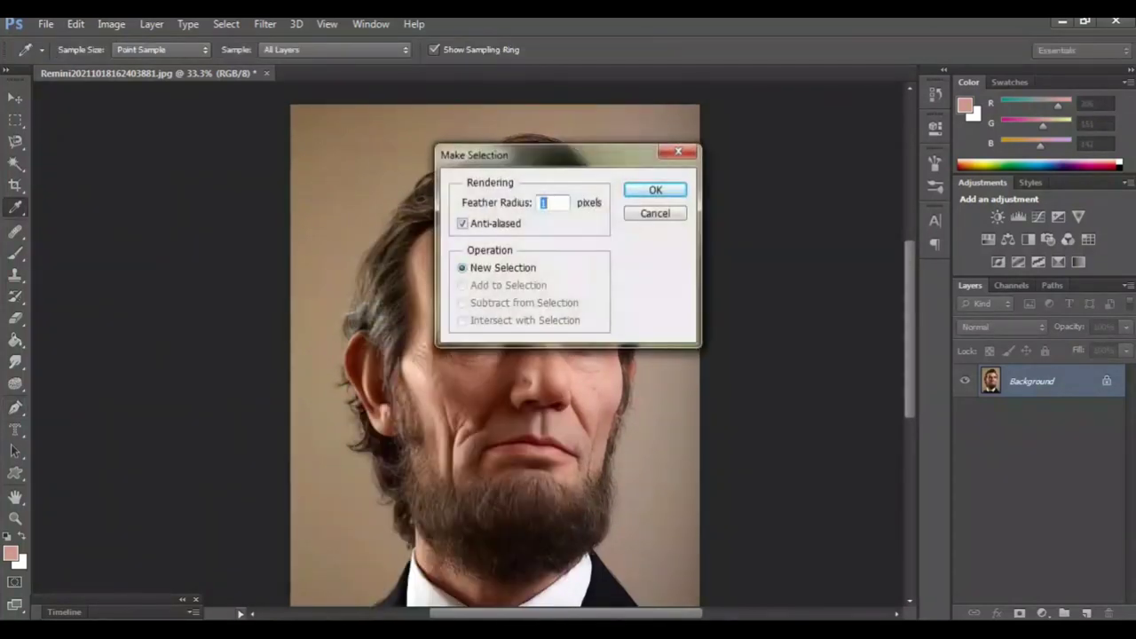
pyautogui.press('Return')
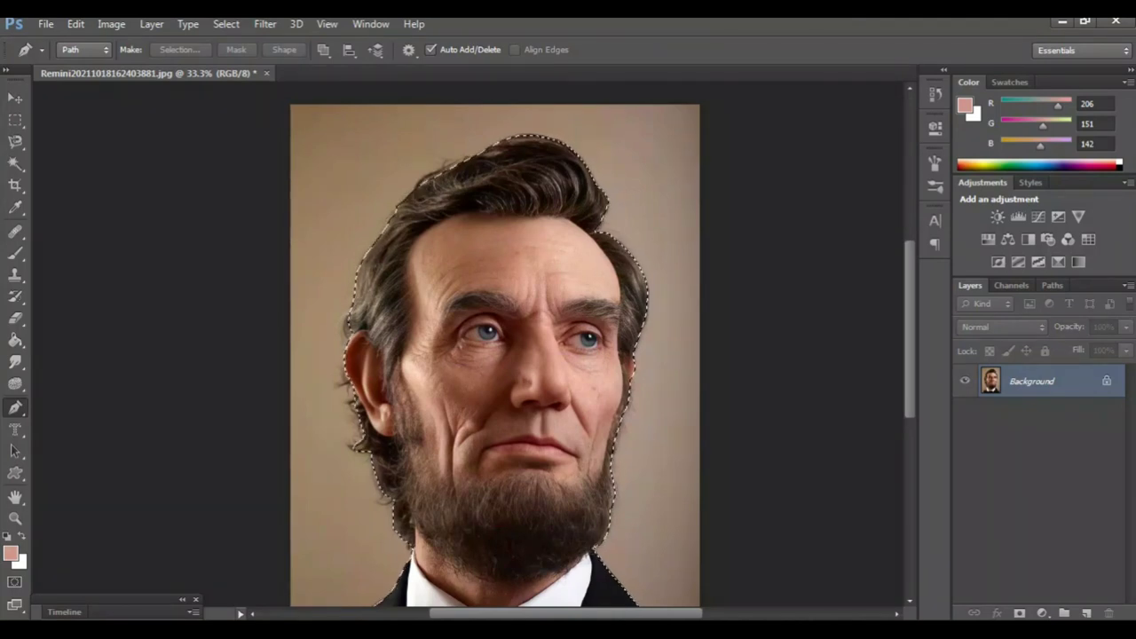
pyautogui.hotkey('ctrl', 'n')
pyautogui.click(621, 280)
pyautogui.press('Down')
pyautogui.press('Down')
pyautogui.press('Return')
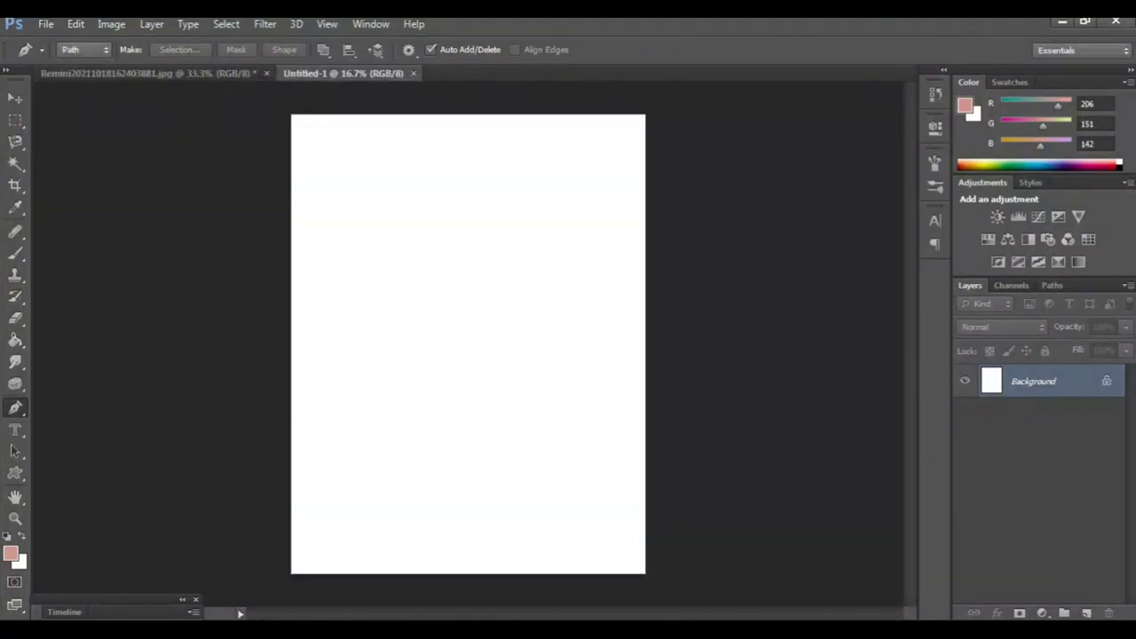
# Step: Paste the cut-out portrait and scale it to about 146% to fill the page
pyautogui.hotkey('ctrl', 'v')
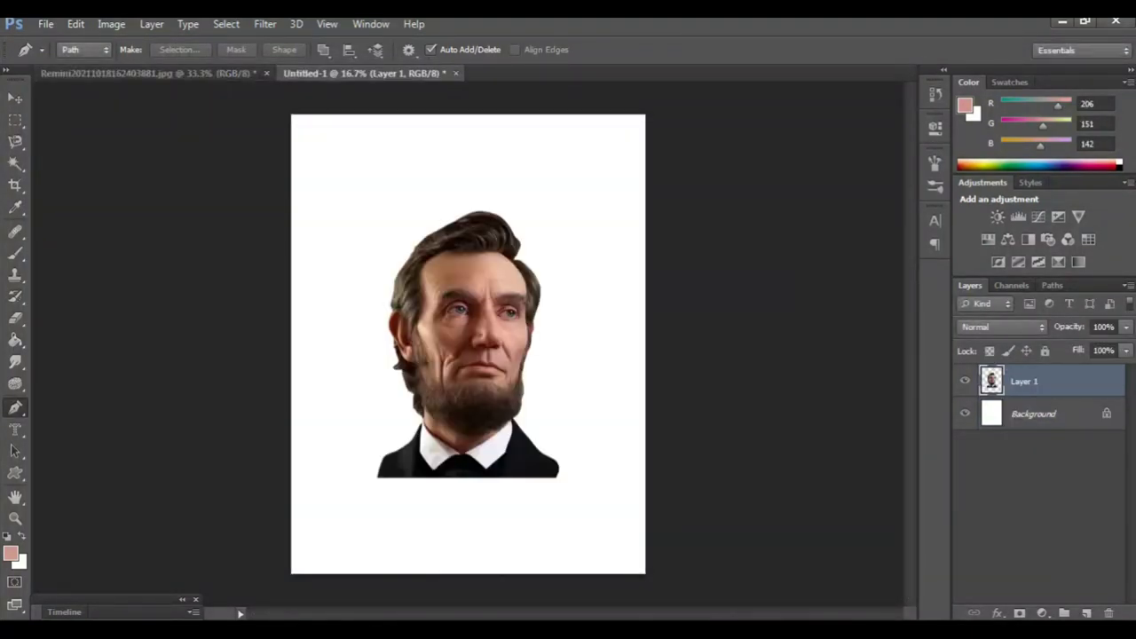
pyautogui.hotkey('ctrl', 't')
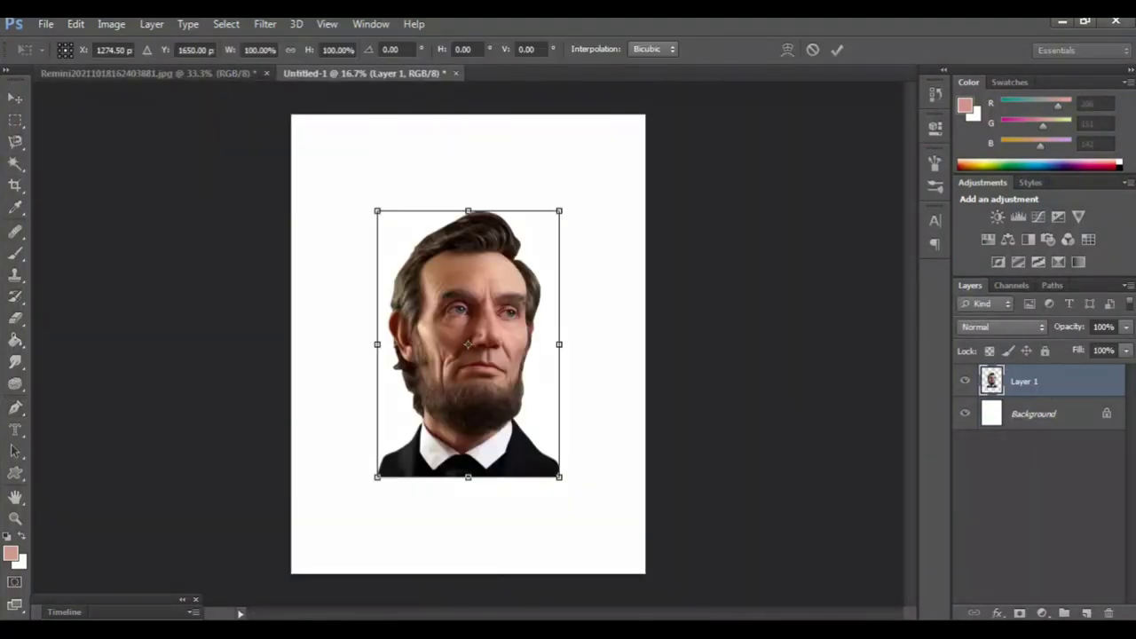
pyautogui.moveTo(519, 386); pyautogui.dragTo(489, 336)
pyautogui.moveTo(528, 425)
pyautogui.mouseDown()
pyautogui.moveTo(612, 546)
pyautogui.moveTo(560, 507)
pyautogui.mouseUp()
pyautogui.press('p')
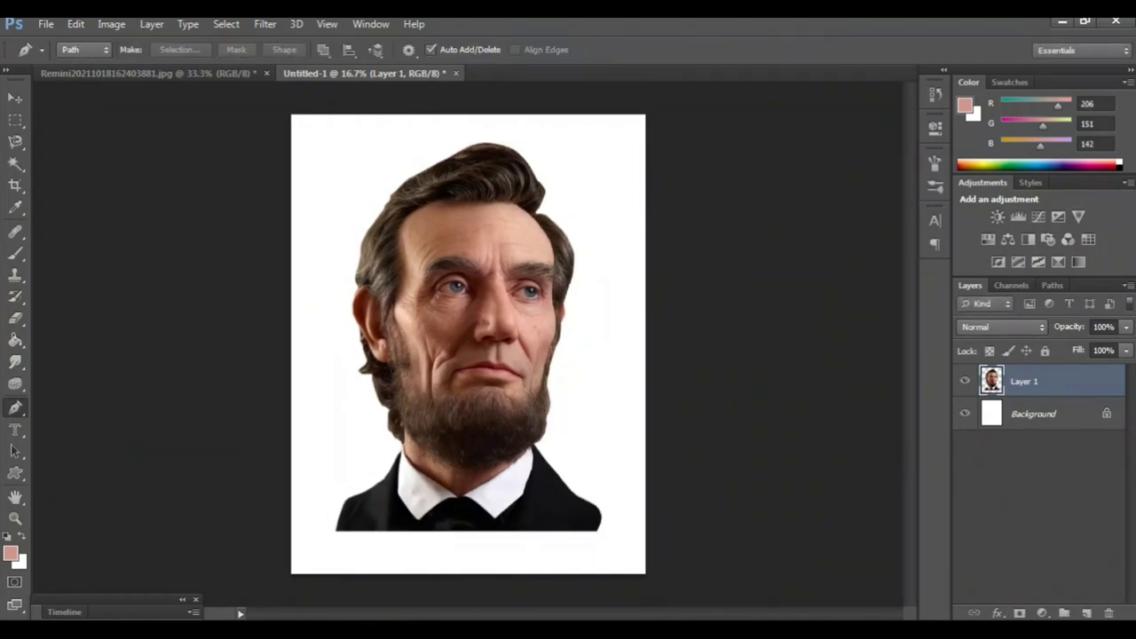
# Step: Duplicate the portrait layer in the new document and hide the original Layer 1
pyautogui.hotkey('ctrl', 'Tab')
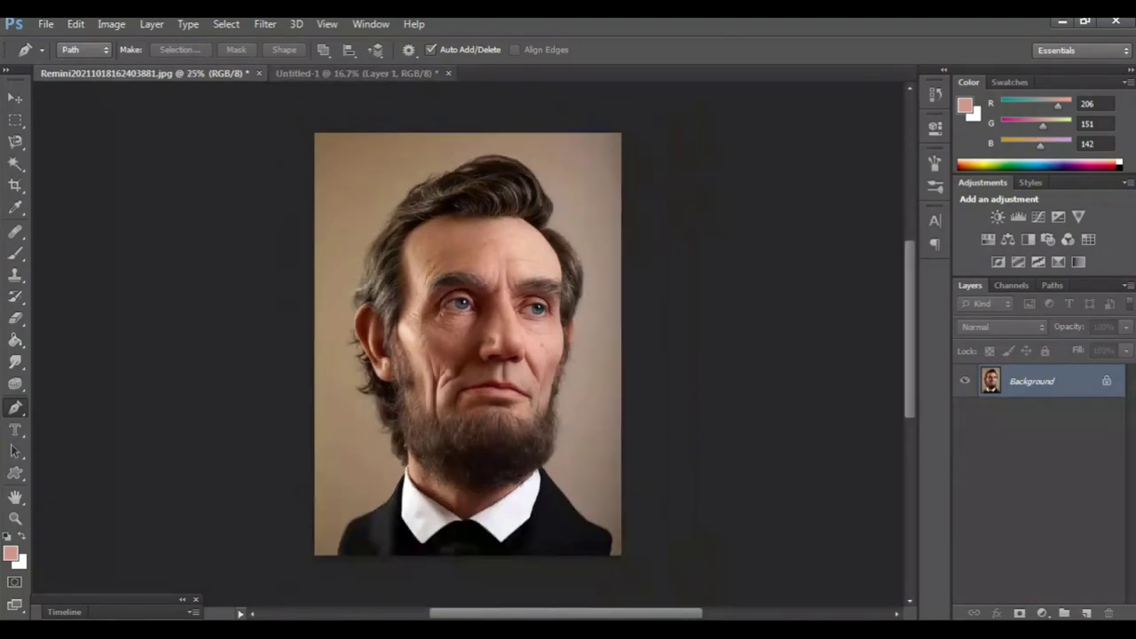
pyautogui.click(355, 72)
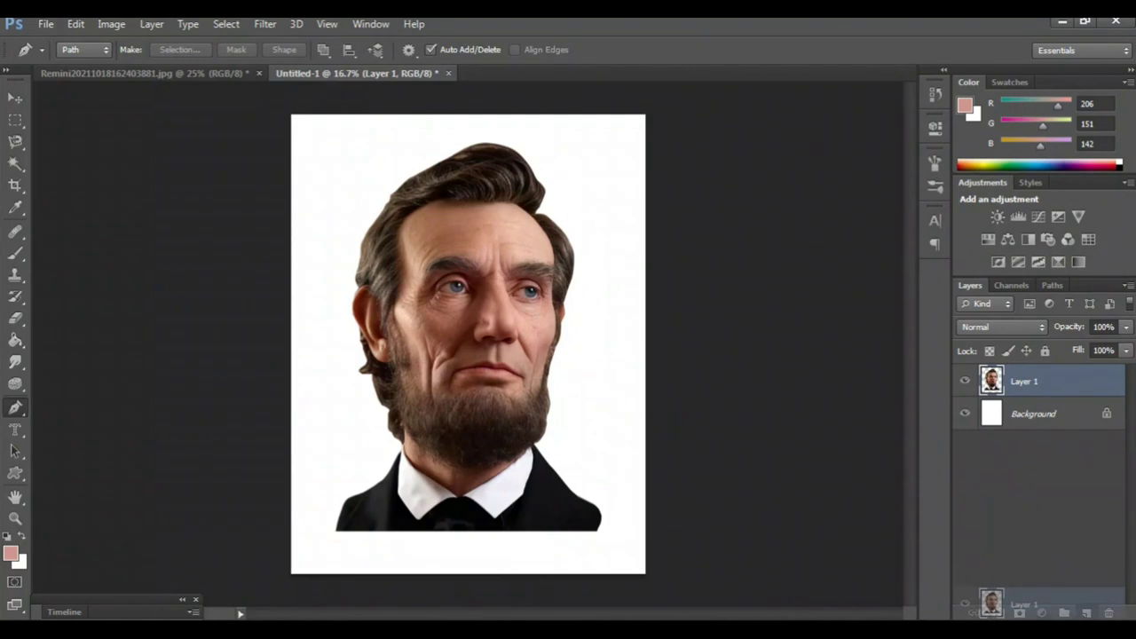
pyautogui.moveTo(1021, 380); pyautogui.dragTo(1086, 612)
pyautogui.click(965, 413)
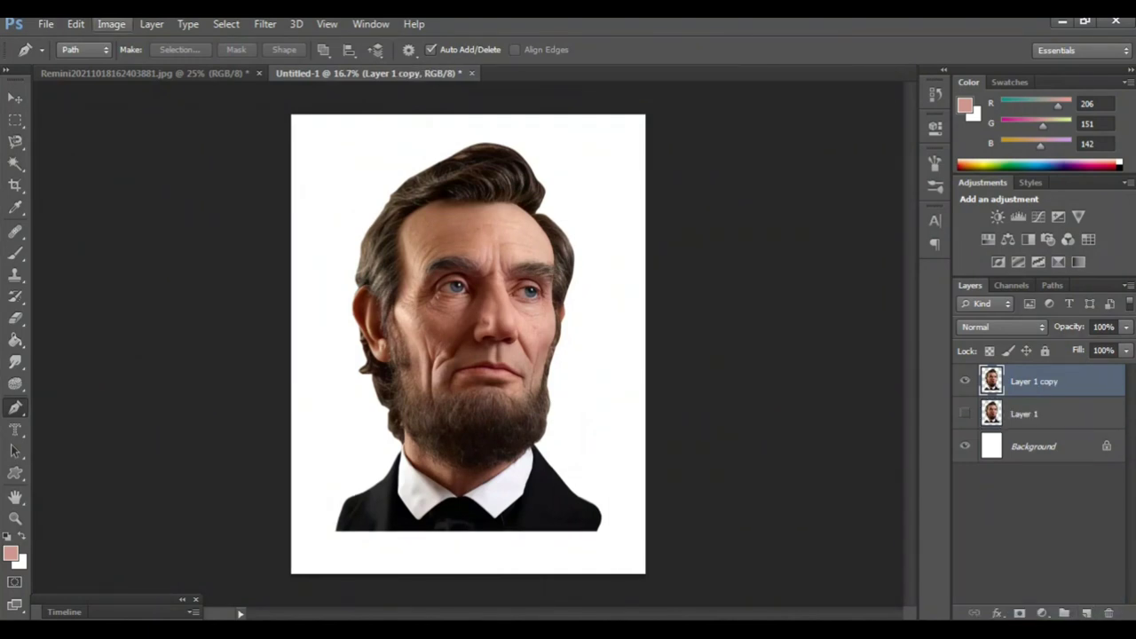
# Step: Apply Auto Tone, Auto Contrast and Auto Color to the Layer 1 copy
pyautogui.click(111, 24)
pyautogui.click(131, 89)
pyautogui.click(111, 24)
pyautogui.click(140, 104)
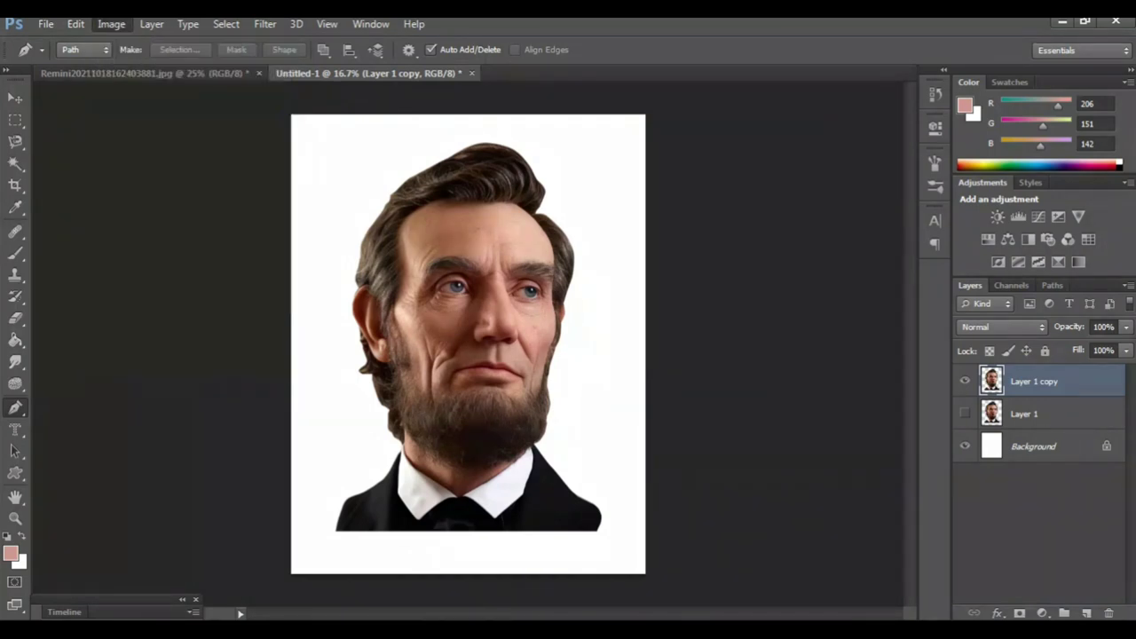
pyautogui.click(111, 24)
pyautogui.click(133, 121)
# Step: Sharpen the copy with Unsharp Mask (86%, 7.6 px, 44 levels) and show Layer 1 again
pyautogui.click(327, 24)
pyautogui.click(265, 24)
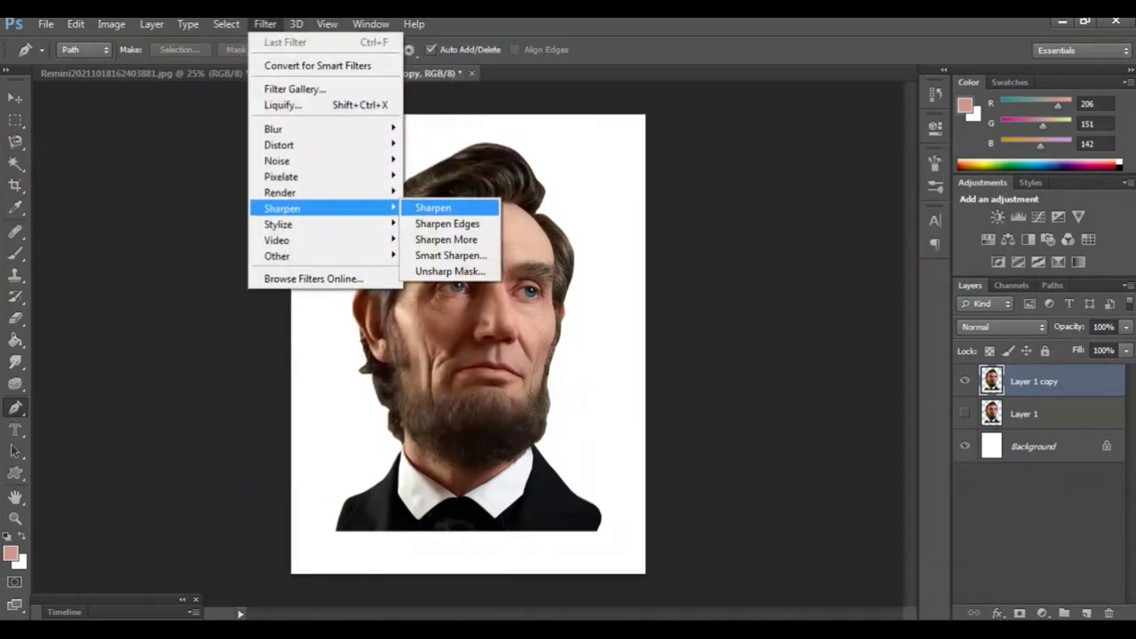
pyautogui.click(449, 271)
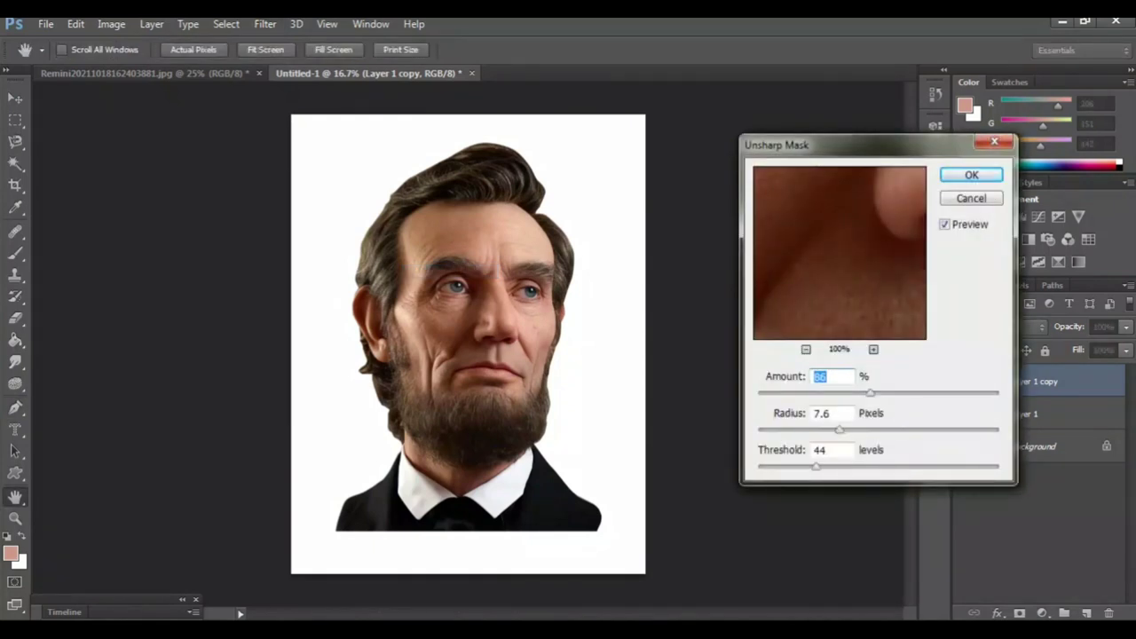
pyautogui.press('Return')
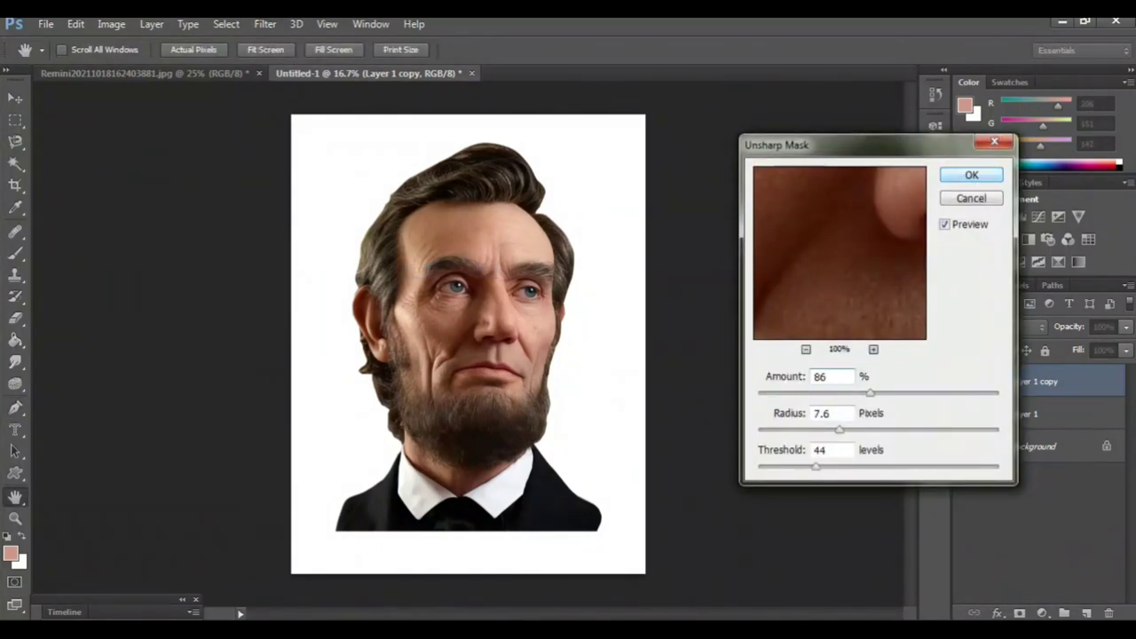
pyautogui.press('p')
pyautogui.click(964, 413)
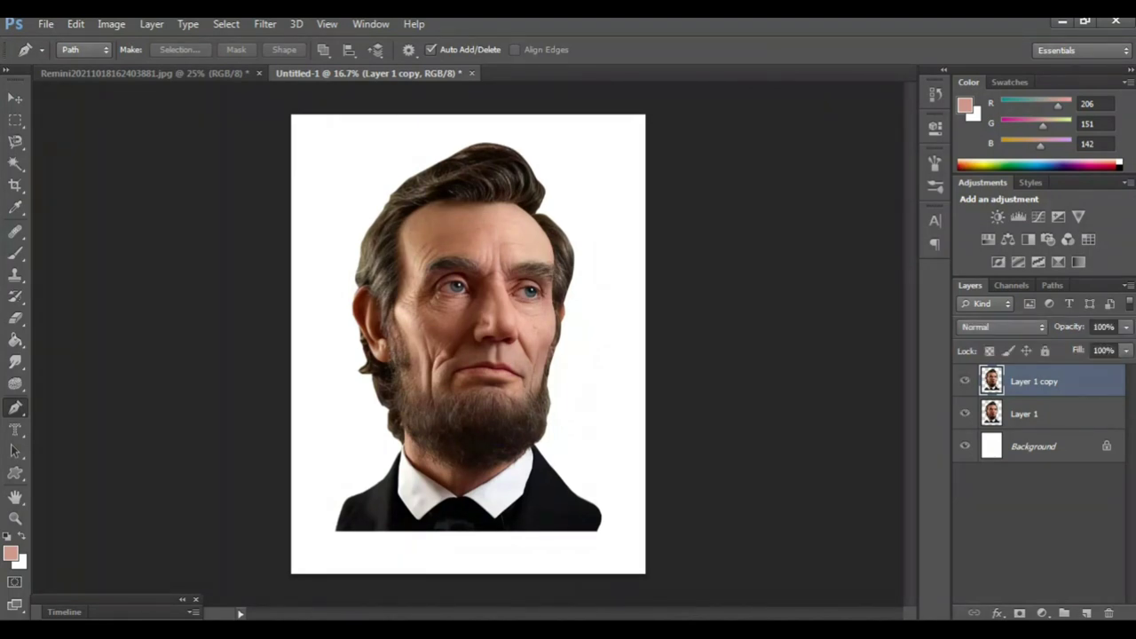
# Step: Pick the Smudge tool, zoom in on the face and set its strength to 42%
pyautogui.click(15, 361)
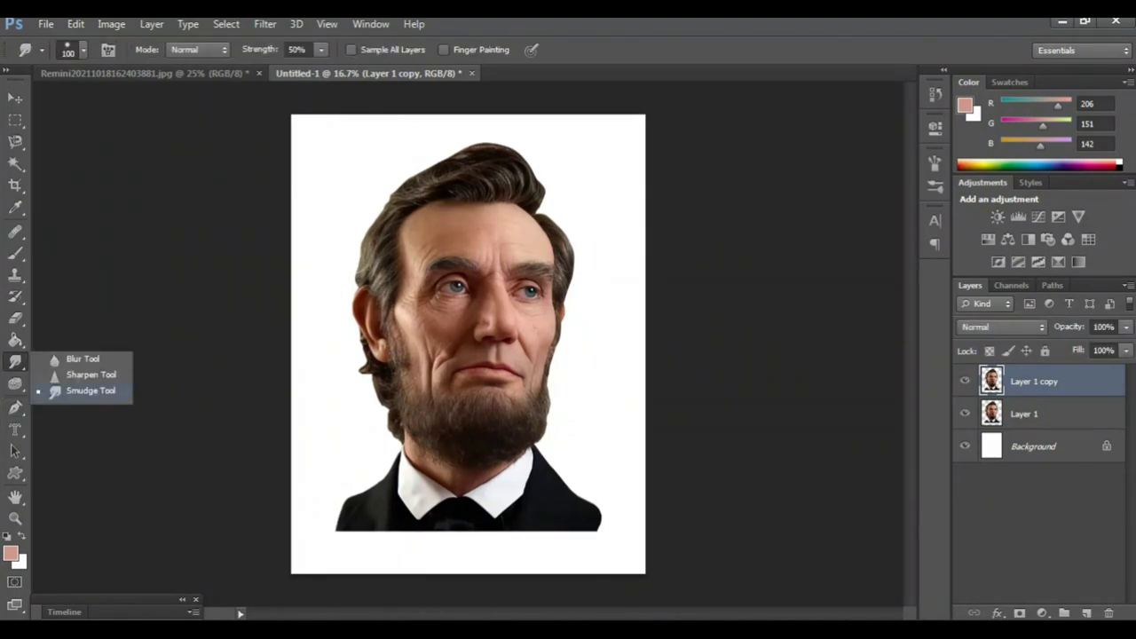
pyautogui.click(91, 391)
pyautogui.hotkey('ctrl', '+')
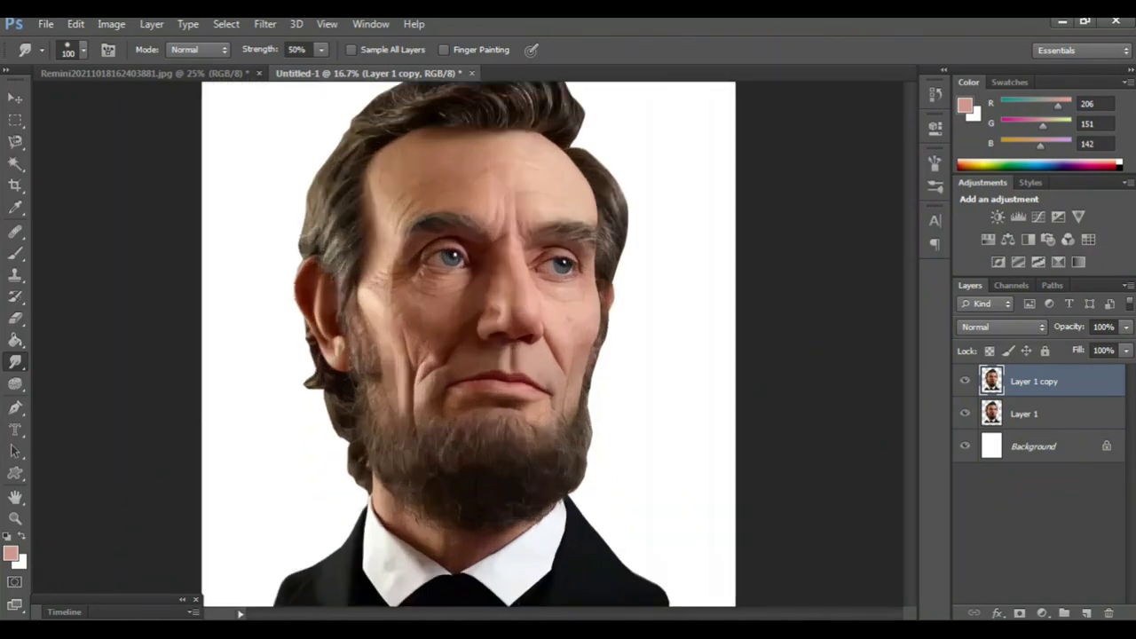
pyautogui.hotkey('ctrl', '+')
pyautogui.hotkey('ctrl', '+')
pyautogui.hotkey('ctrl', '+')
pyautogui.scroll(2, 464, 344)
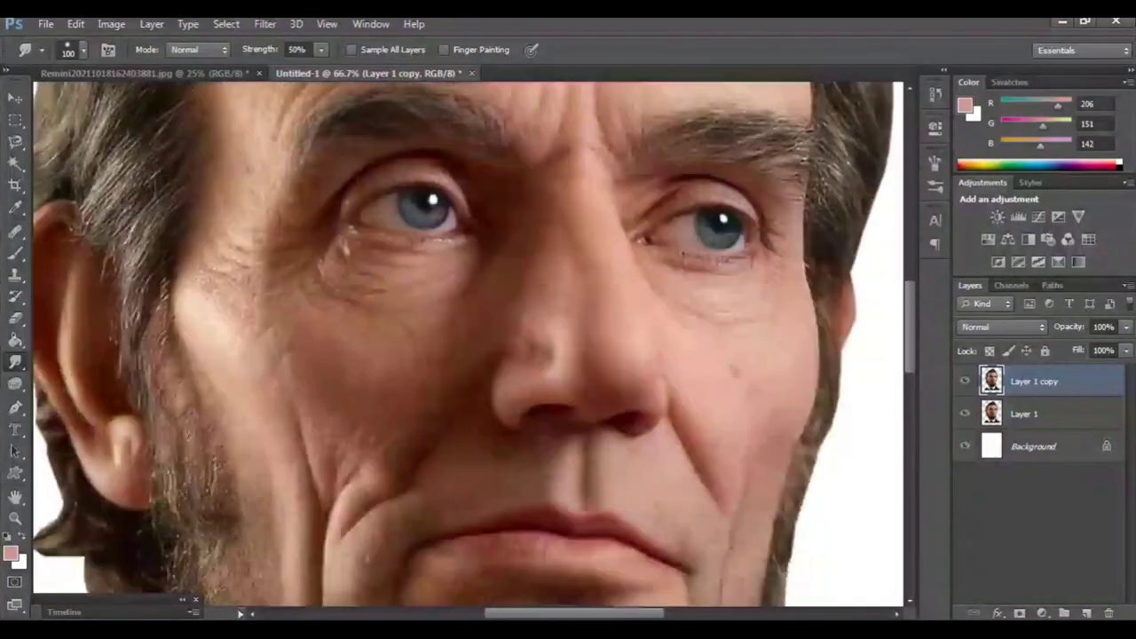
pyautogui.scroll(3, 463, 344)
pyautogui.scroll(4, 464, 345)
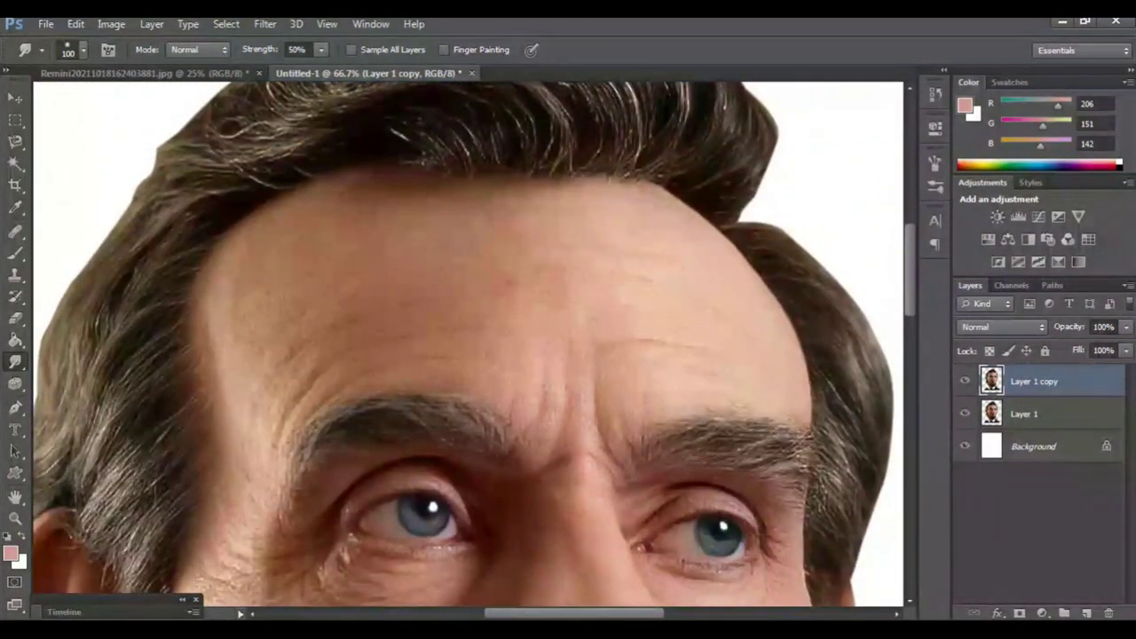
pyautogui.click(321, 49)
pyautogui.moveTo(319, 68); pyautogui.dragTo(314, 68)
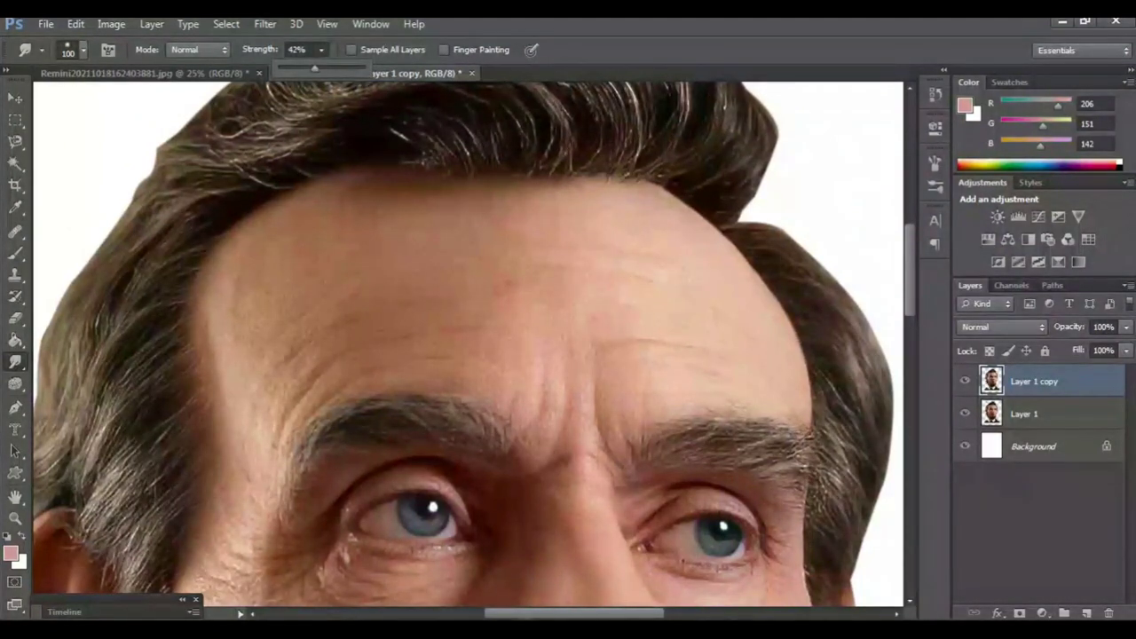
pyautogui.click(322, 50)
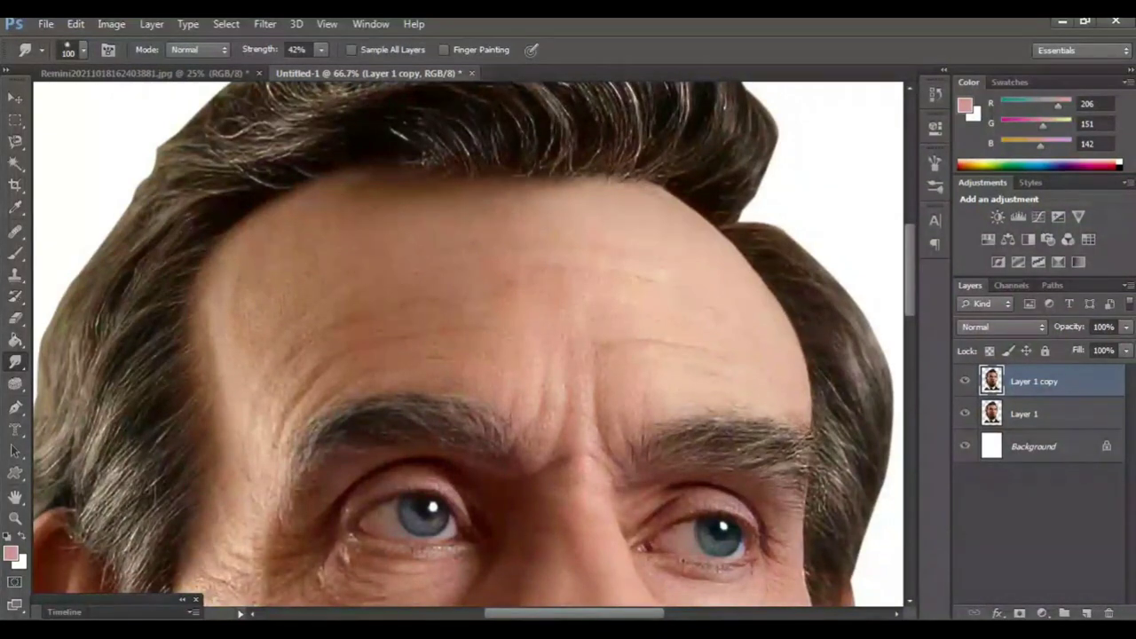
# Step: Smudge the left eyebrow's inner end, shading and upper edge into the skin
pyautogui.scroll(-2, 467, 344)
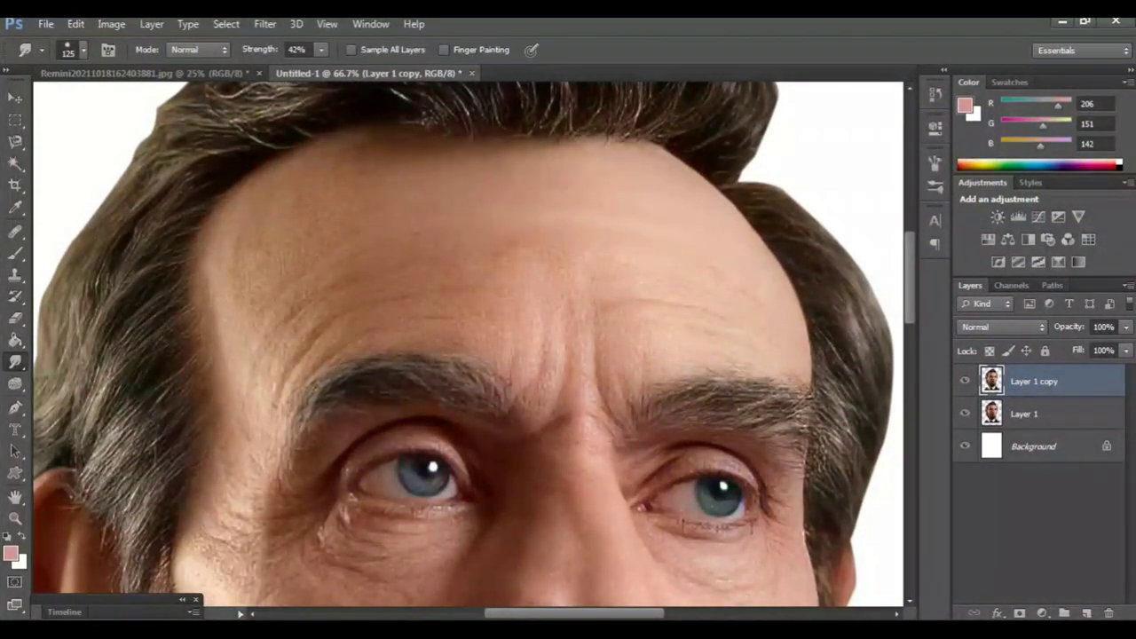
pyautogui.scroll(-1, 468, 344)
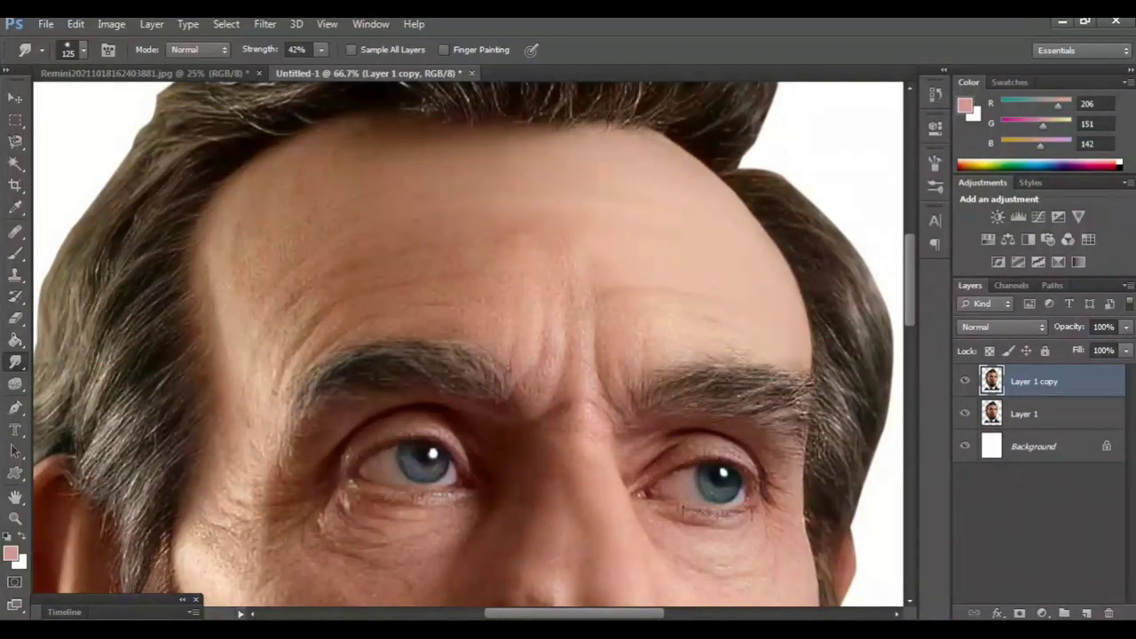
pyautogui.scroll(-2, 468, 344)
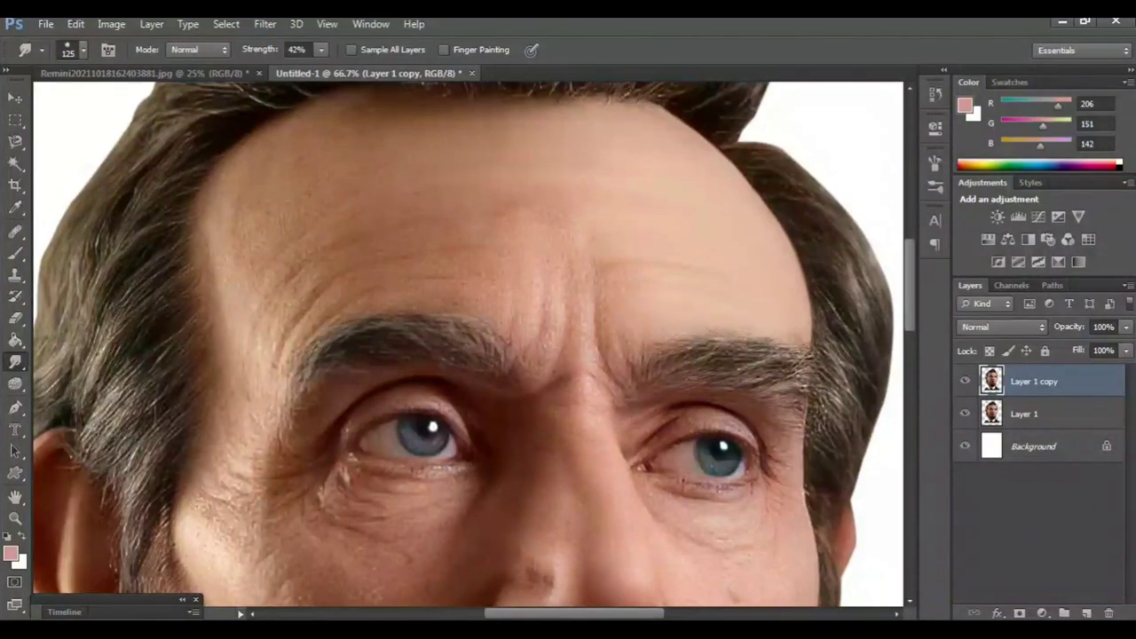
pyautogui.scroll(4, 603, 282)
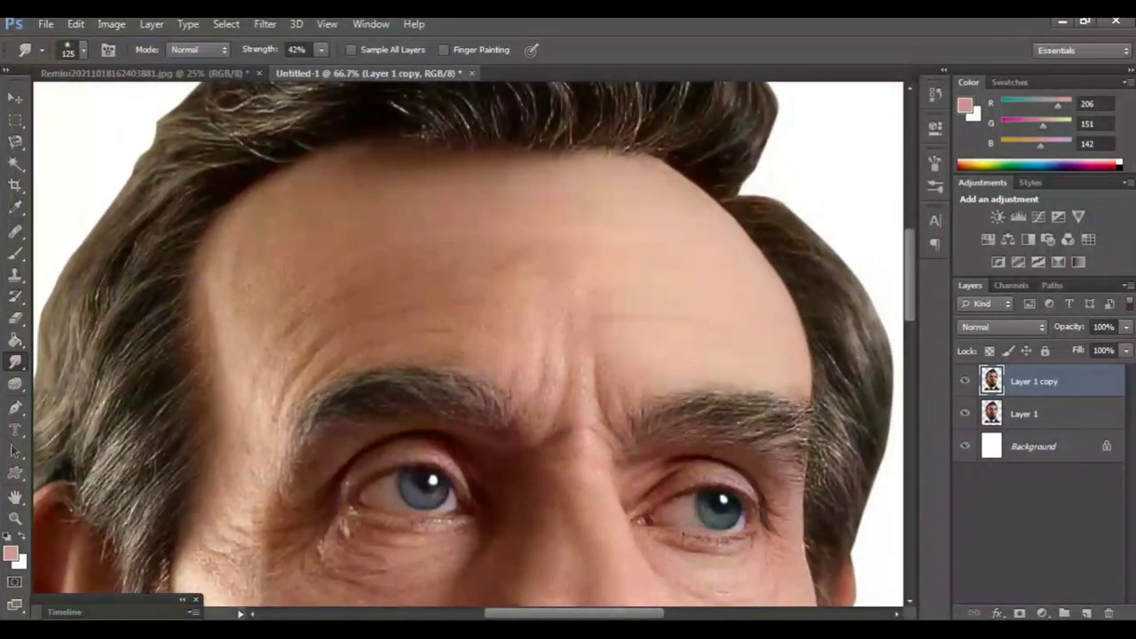
pyautogui.hscroll(2, 468, 344)
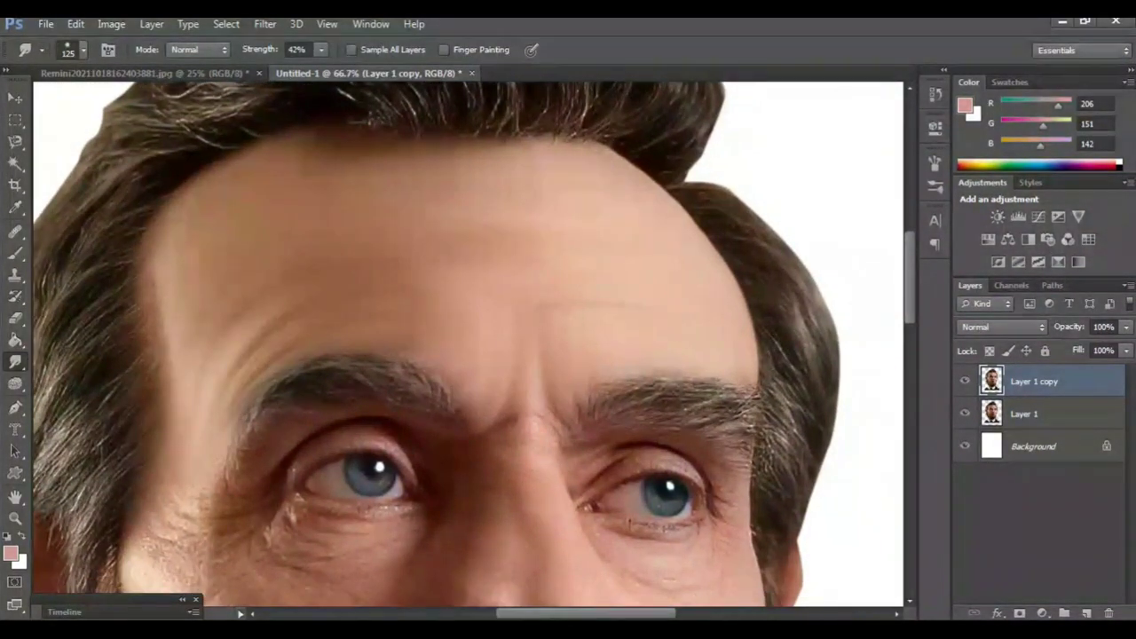
pyautogui.scroll(1, 395, 341)
pyautogui.scroll(1, 395, 341)
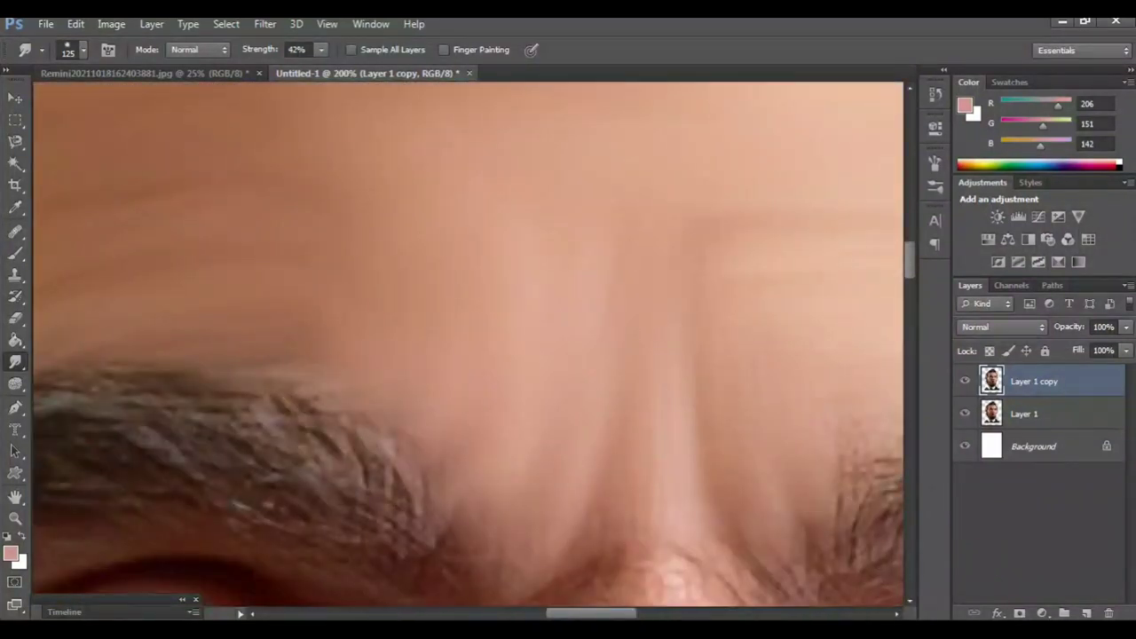
pyautogui.hscroll(-2, 468, 345)
pyautogui.scroll(-1, 468, 345)
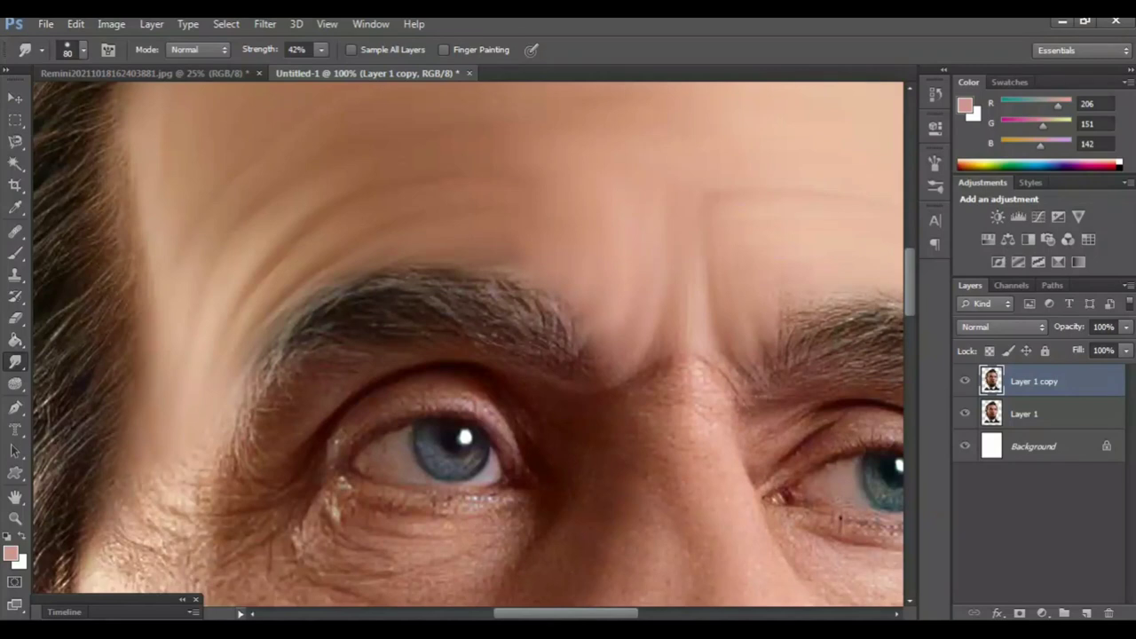
pyautogui.moveTo(566, 341)
pyautogui.mouseDown()
pyautogui.moveTo(538, 306)
pyautogui.moveTo(497, 318)
pyautogui.mouseUp()
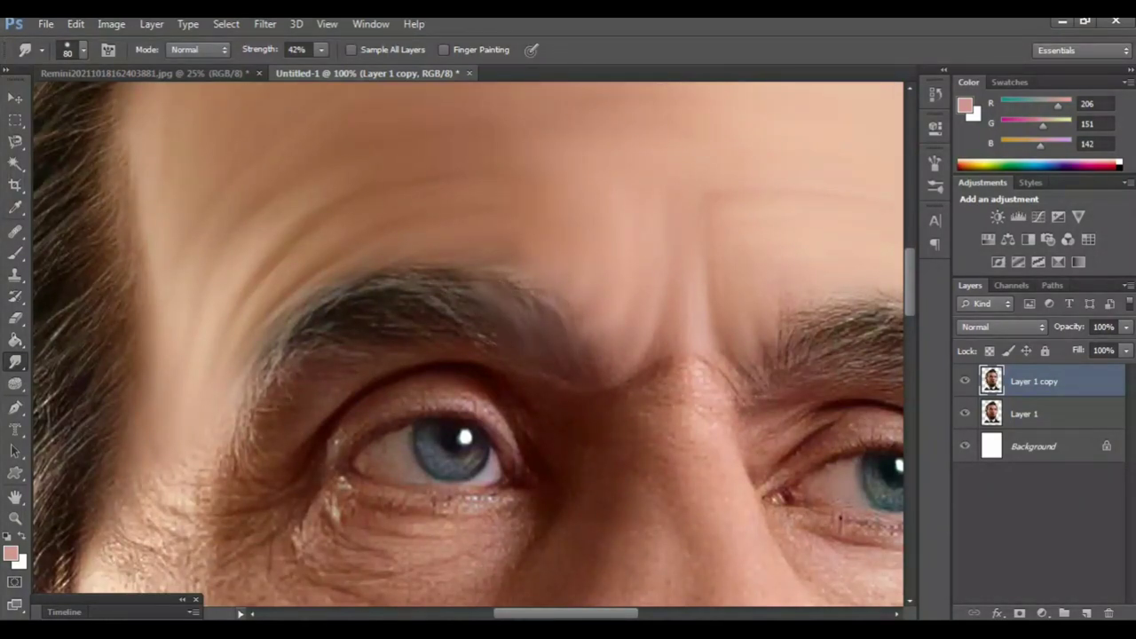
pyautogui.moveTo(449, 310)
pyautogui.mouseDown()
pyautogui.moveTo(404, 286)
pyautogui.moveTo(337, 289)
pyautogui.moveTo(289, 335)
pyautogui.mouseUp()
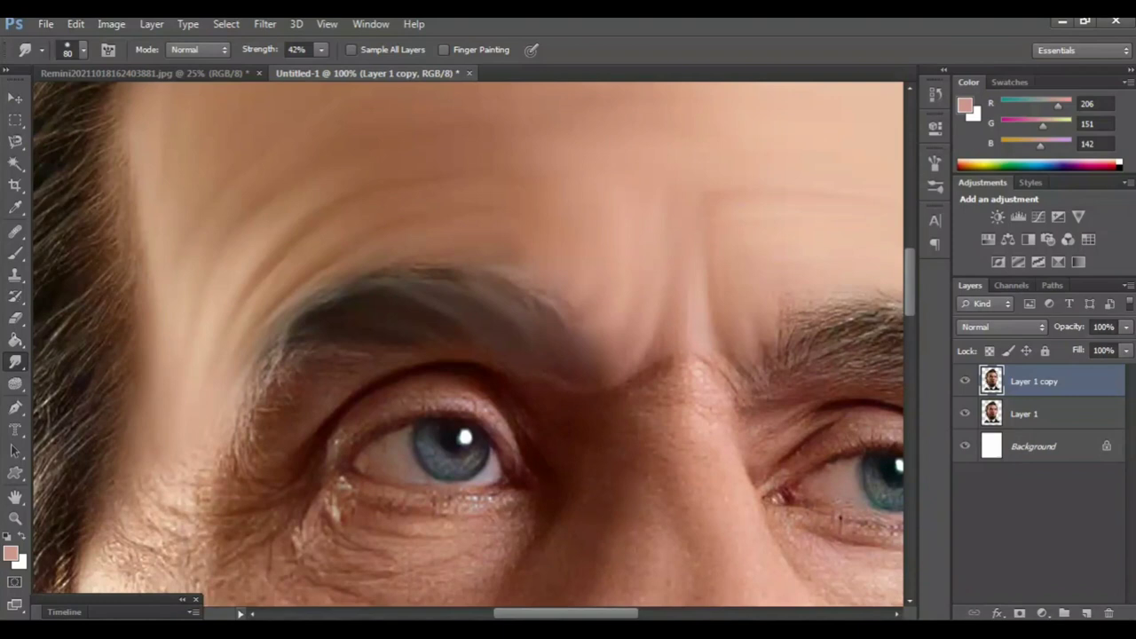
pyautogui.moveTo(362, 273); pyautogui.dragTo(316, 297)
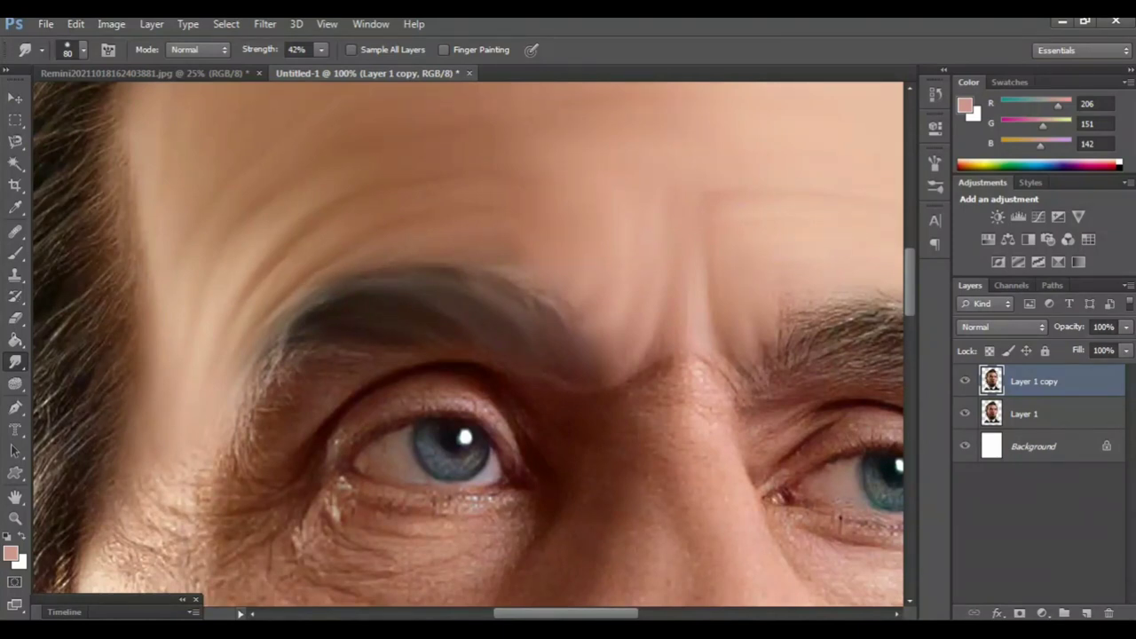
# Step: Smooth the hairy skin texture beside the left eye
pyautogui.scroll(-3, 468, 345)
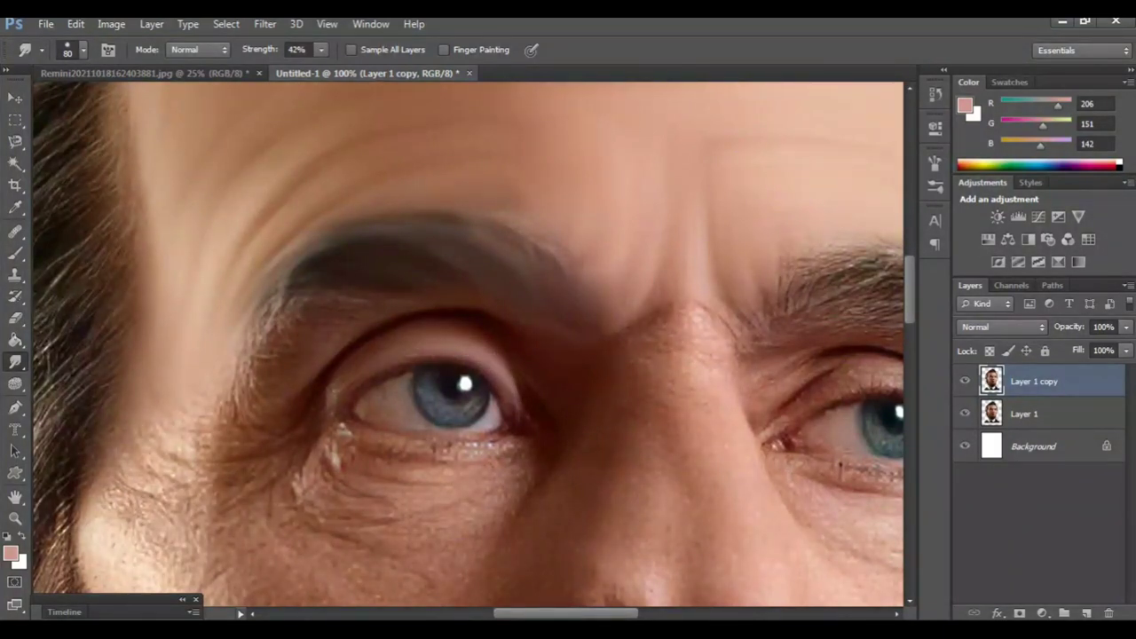
pyautogui.hscroll(-2, 332, 404)
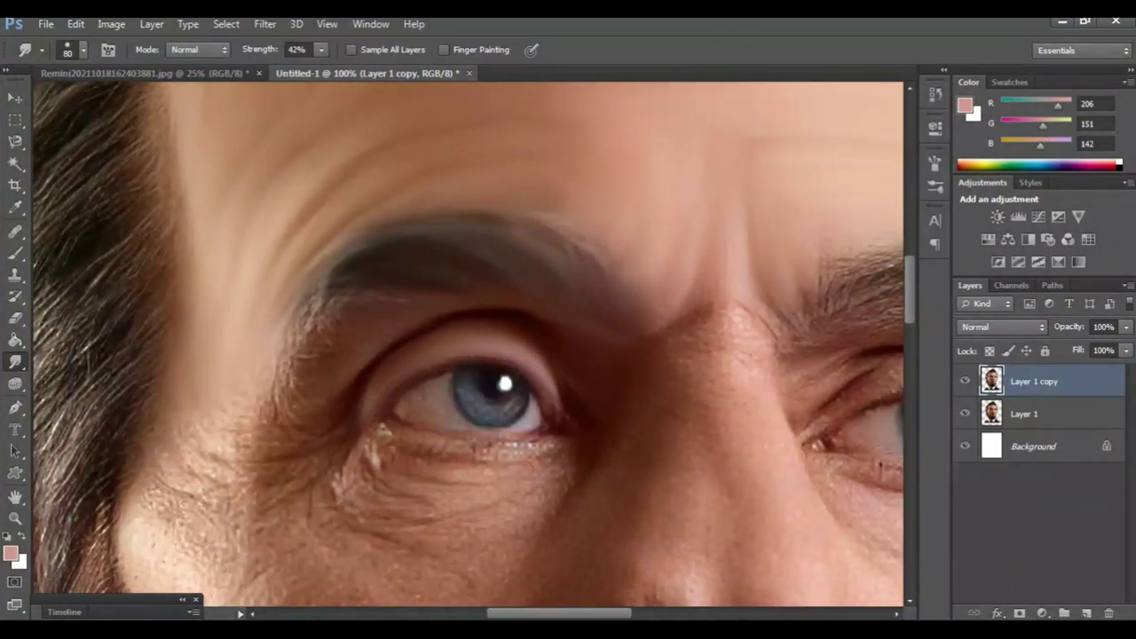
pyautogui.moveTo(319, 323)
pyautogui.mouseDown()
pyautogui.moveTo(293, 391)
pyautogui.moveTo(310, 302)
pyautogui.mouseUp()
pyautogui.moveTo(273, 363); pyautogui.dragTo(288, 399)
# Step: Soften the right eyebrow from its inner end and lower edge to its outer part
pyautogui.scroll(-3, 467, 346)
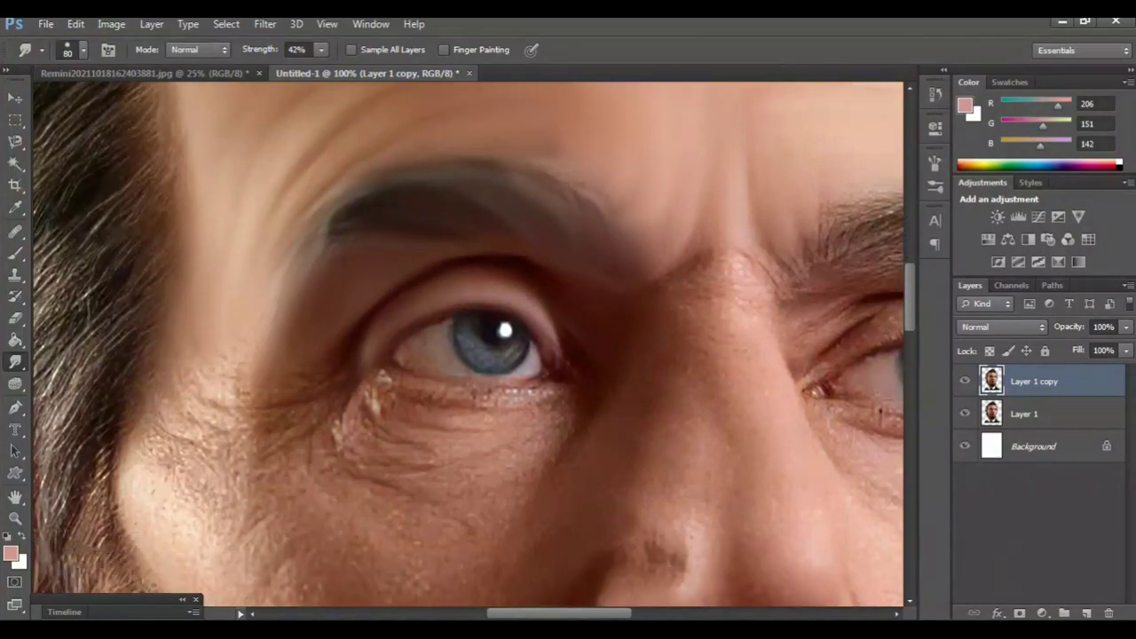
pyautogui.scroll(-7, 468, 346)
pyautogui.hscroll(6, 467, 345)
pyautogui.hscroll(5, 468, 345)
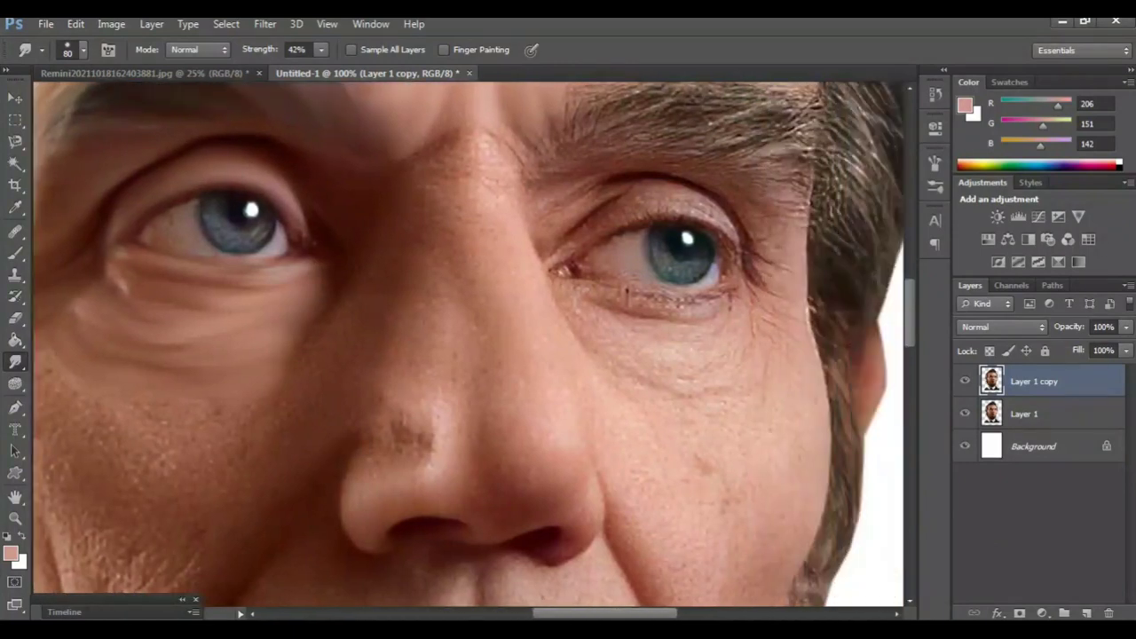
pyautogui.scroll(3, 467, 346)
pyautogui.scroll(4, 467, 345)
pyautogui.moveTo(493, 323); pyautogui.dragTo(508, 298)
pyautogui.moveTo(480, 350); pyautogui.dragTo(460, 318)
pyautogui.moveTo(541, 309)
pyautogui.mouseDown()
pyautogui.moveTo(643, 266)
pyautogui.moveTo(599, 275)
pyautogui.moveTo(632, 253)
pyautogui.mouseUp()
pyautogui.moveTo(605, 317); pyautogui.dragTo(741, 283)
pyautogui.moveTo(661, 293); pyautogui.dragTo(732, 273)
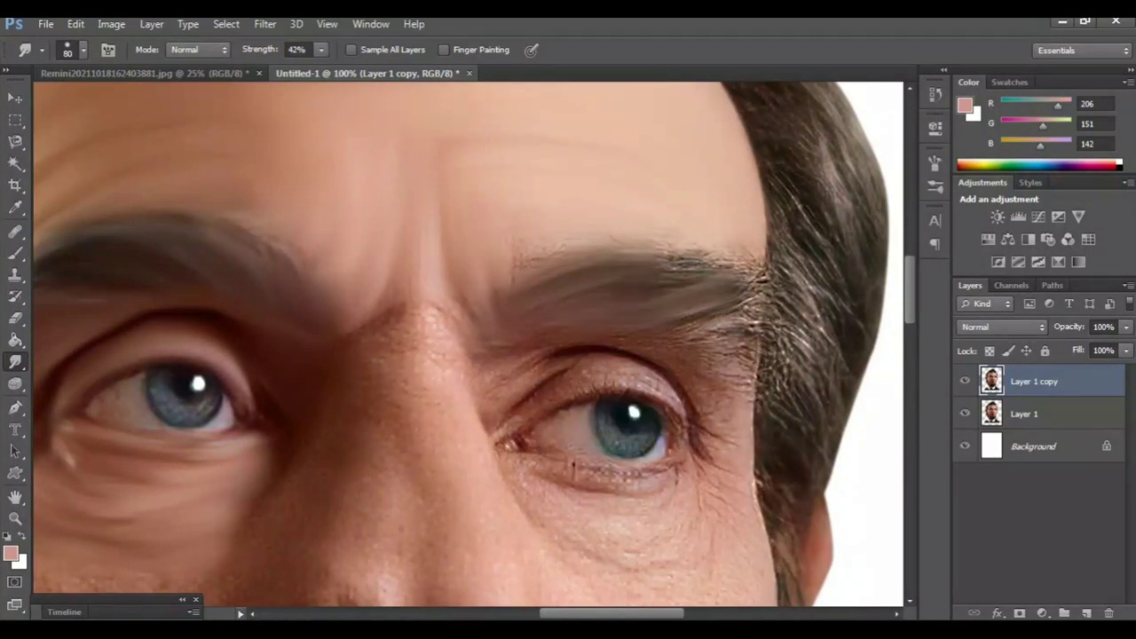
# Step: Smooth the right eyelid crease, the skin under the eye and hair by its outer corner
pyautogui.hscroll(1, 462, 346)
pyautogui.moveTo(533, 378)
pyautogui.mouseDown()
pyautogui.moveTo(626, 382)
pyautogui.moveTo(634, 403)
pyautogui.moveTo(484, 377)
pyautogui.moveTo(446, 419)
pyautogui.mouseUp()
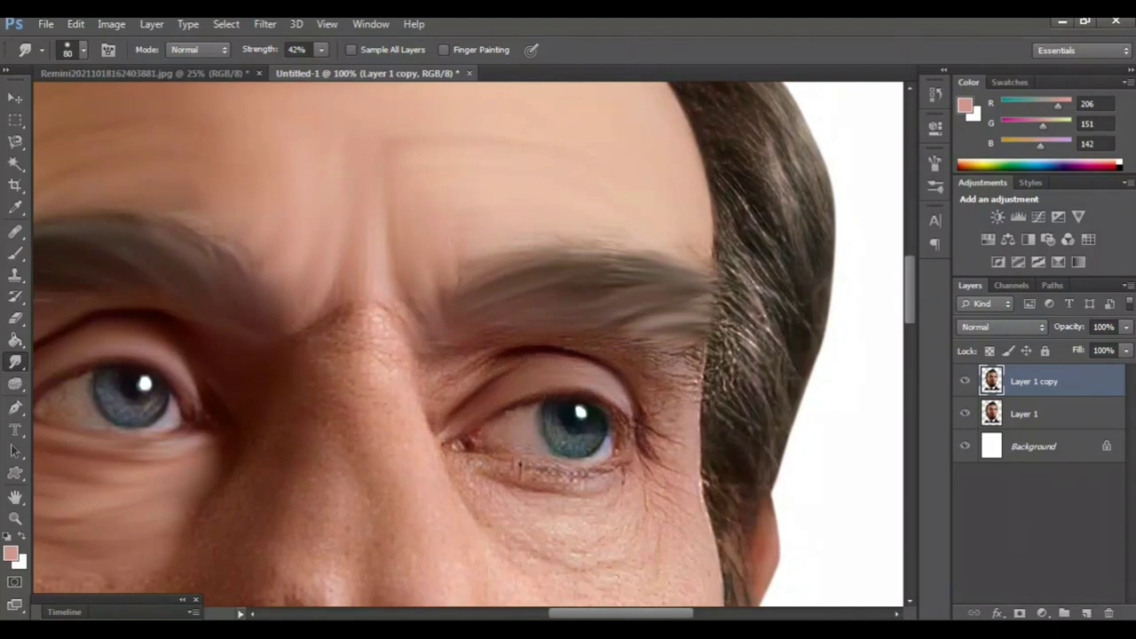
pyautogui.moveTo(497, 364)
pyautogui.mouseDown()
pyautogui.moveTo(471, 386)
pyautogui.moveTo(594, 349)
pyautogui.moveTo(674, 372)
pyautogui.moveTo(701, 404)
pyautogui.moveTo(647, 413)
pyautogui.mouseUp()
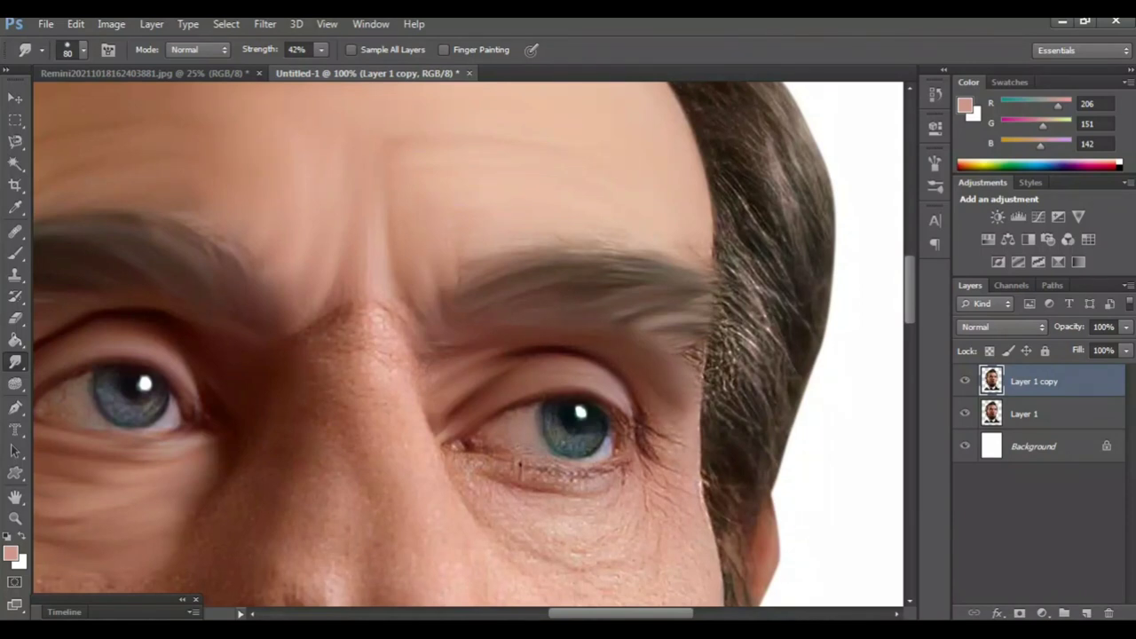
pyautogui.scroll(-3, 468, 344)
pyautogui.moveTo(572, 417)
pyautogui.mouseDown()
pyautogui.moveTo(625, 399)
pyautogui.moveTo(572, 422)
pyautogui.moveTo(479, 404)
pyautogui.mouseUp()
pyautogui.moveTo(637, 357); pyautogui.dragTo(706, 391)
pyautogui.scroll(-2, 468, 344)
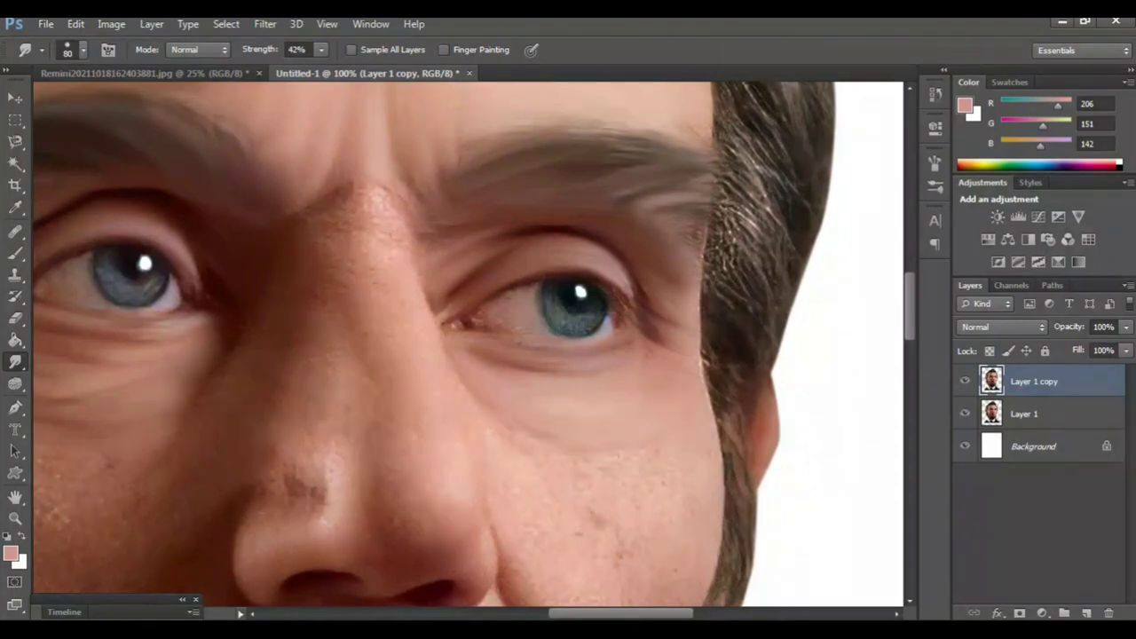
pyautogui.hscroll(-2, 468, 344)
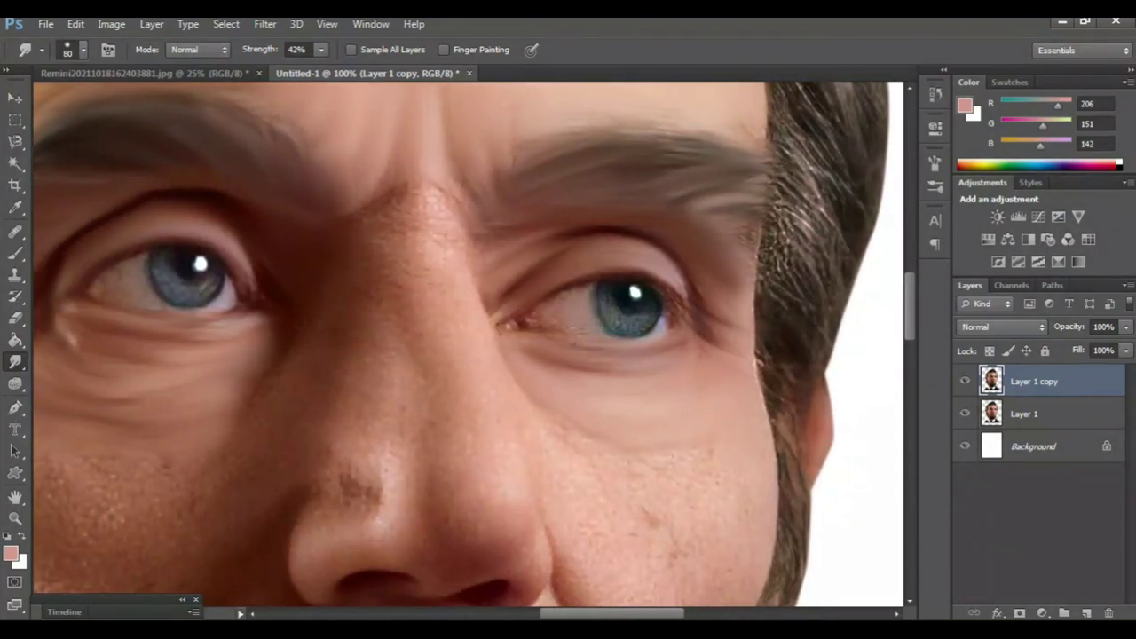
pyautogui.hotkey('ctrl', '-')
pyautogui.hotkey('ctrl', '-')
pyautogui.scroll(2, 468, 345)
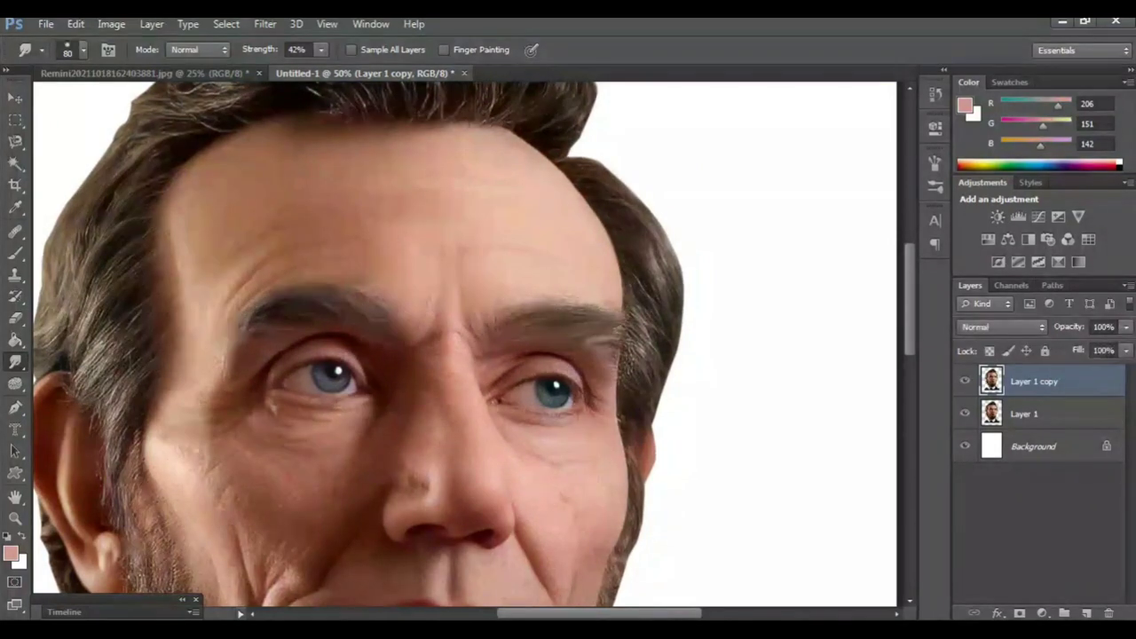
# Step: At 100% zoom, smudge the nose bridge's speckled texture and a small left-cheek patch smooth
pyautogui.hotkey('ctrl', '+')
pyautogui.hotkey('ctrl', '+')
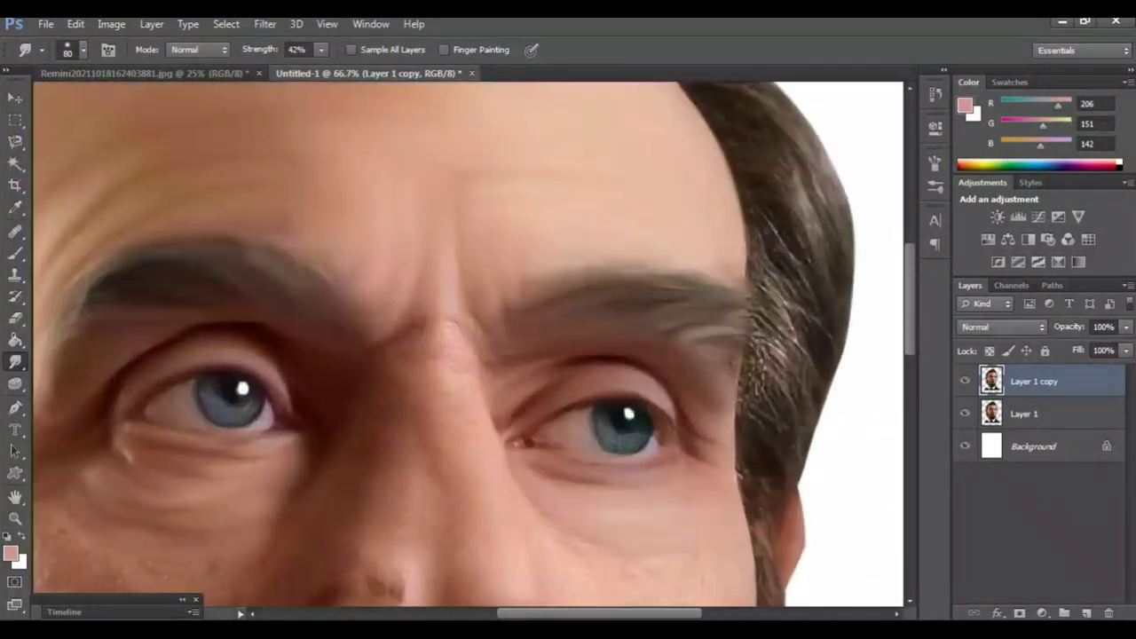
pyautogui.hscroll(-2, 468, 344)
pyautogui.scroll(-2, 474, 344)
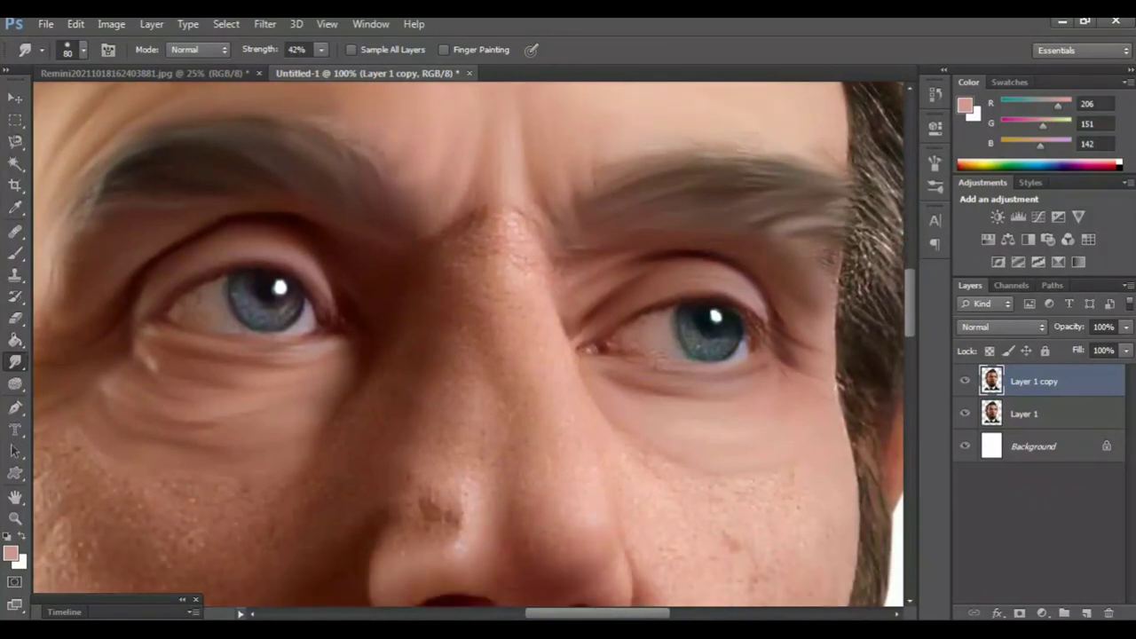
pyautogui.moveTo(502, 246)
pyautogui.mouseDown()
pyautogui.moveTo(488, 224)
pyautogui.moveTo(466, 244)
pyautogui.mouseUp()
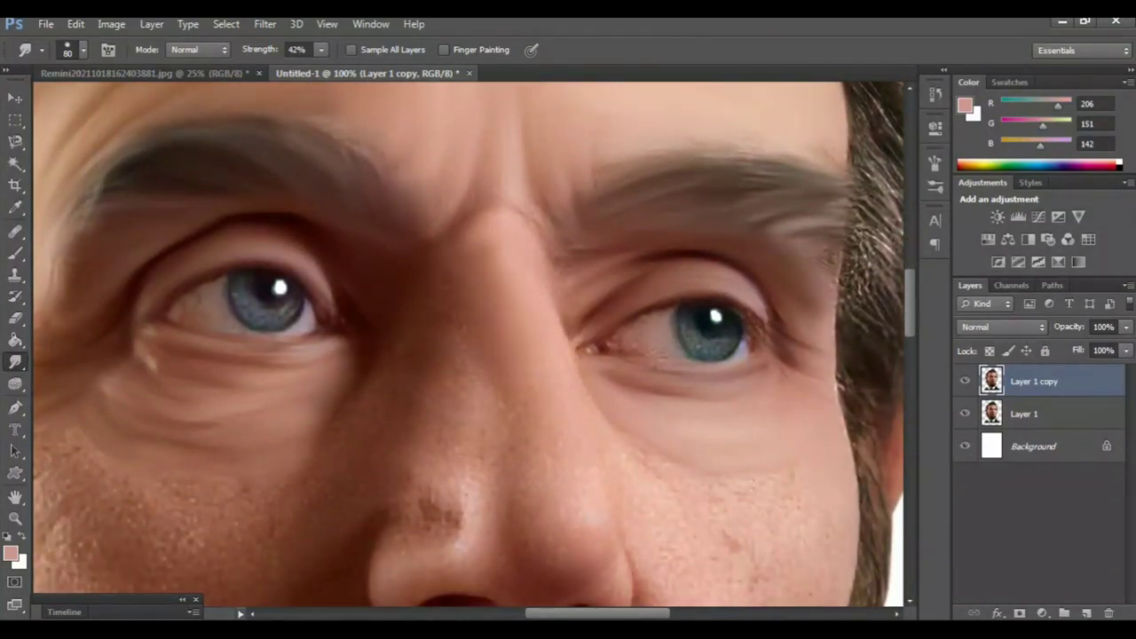
pyautogui.scroll(-2, 531, 392)
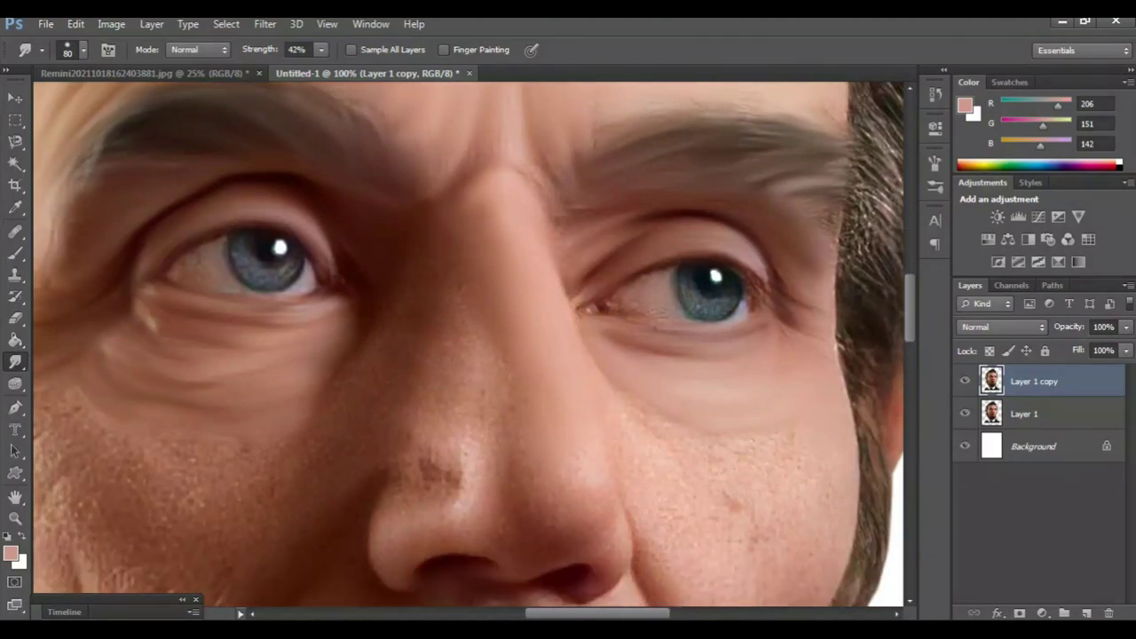
pyautogui.moveTo(466, 302); pyautogui.dragTo(488, 355)
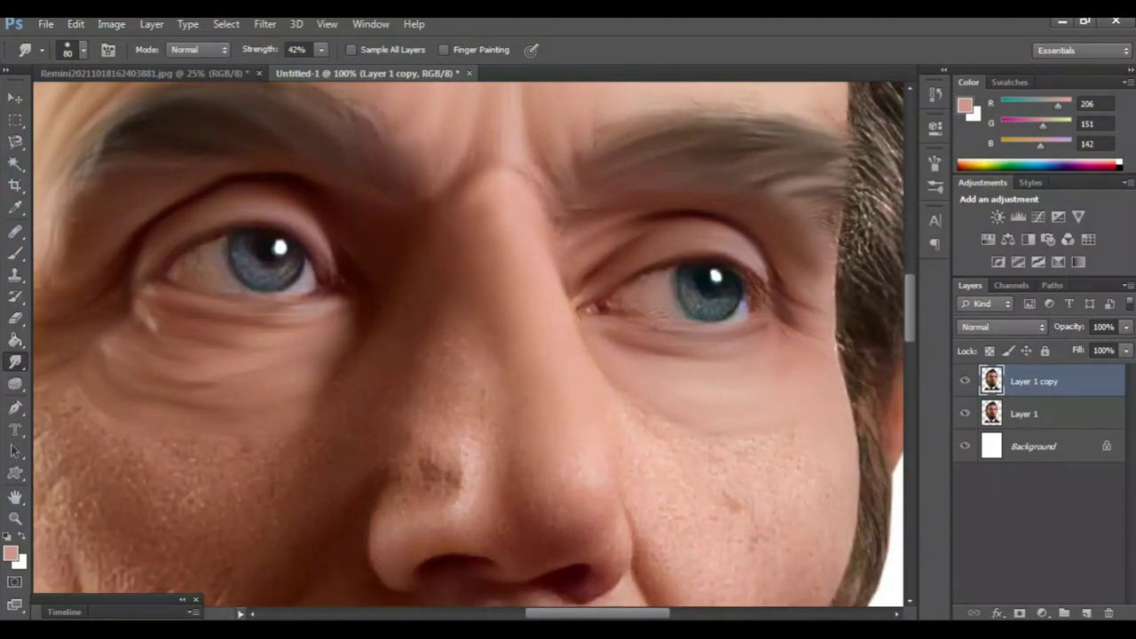
pyautogui.scroll(-5, 469, 344)
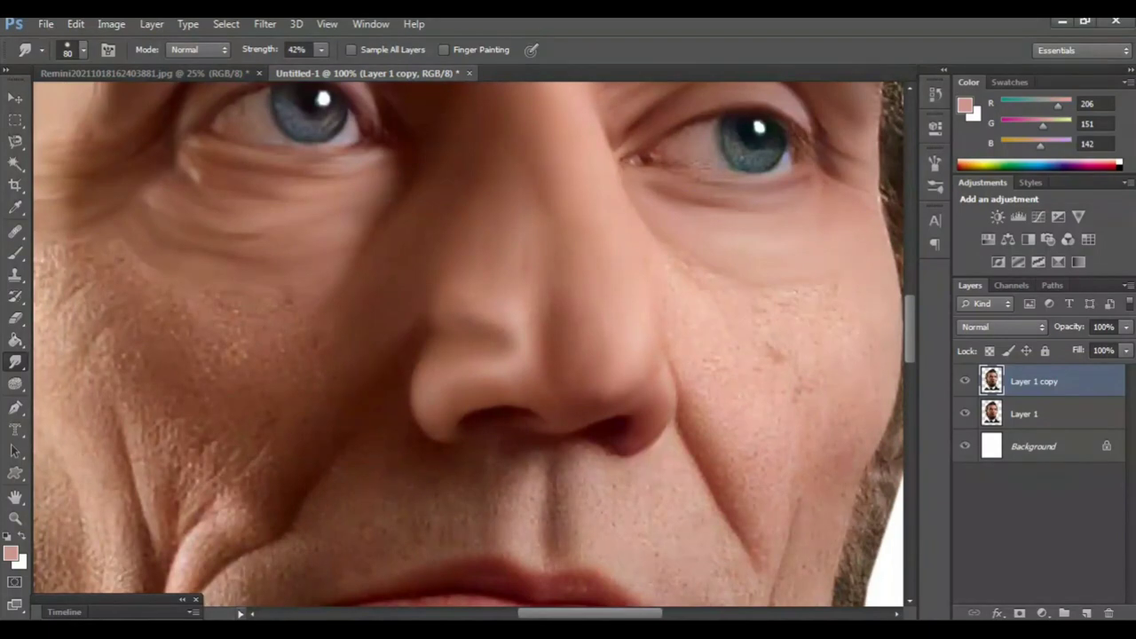
pyautogui.hscroll(-2, 468, 350)
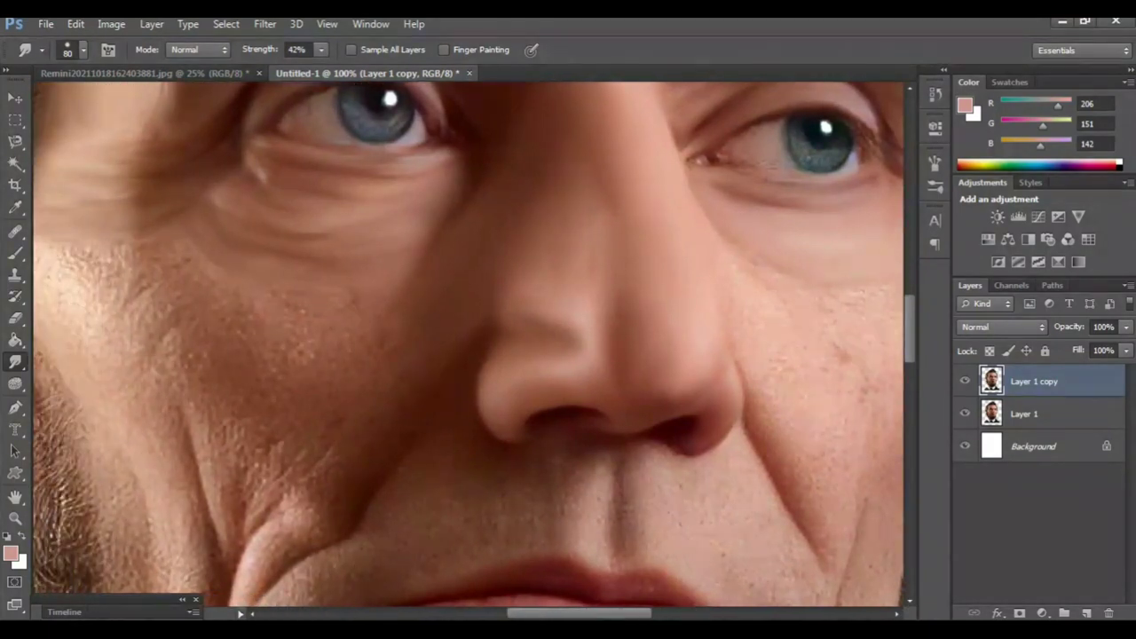
pyautogui.moveTo(319, 508); pyautogui.dragTo(310, 522)
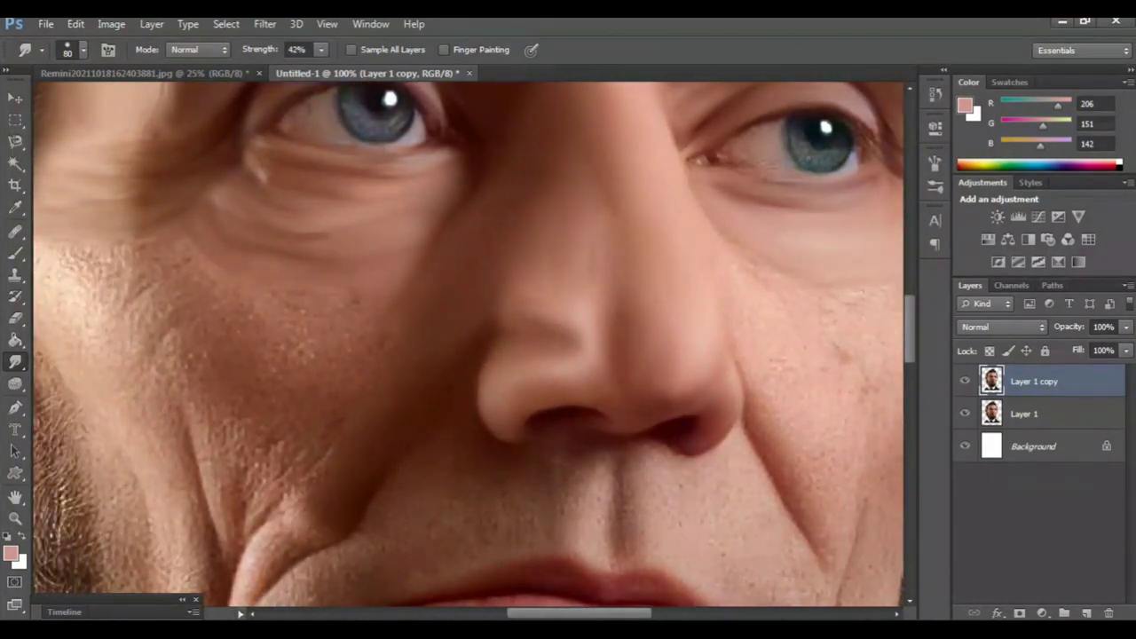
pyautogui.hscroll(-1, 469, 346)
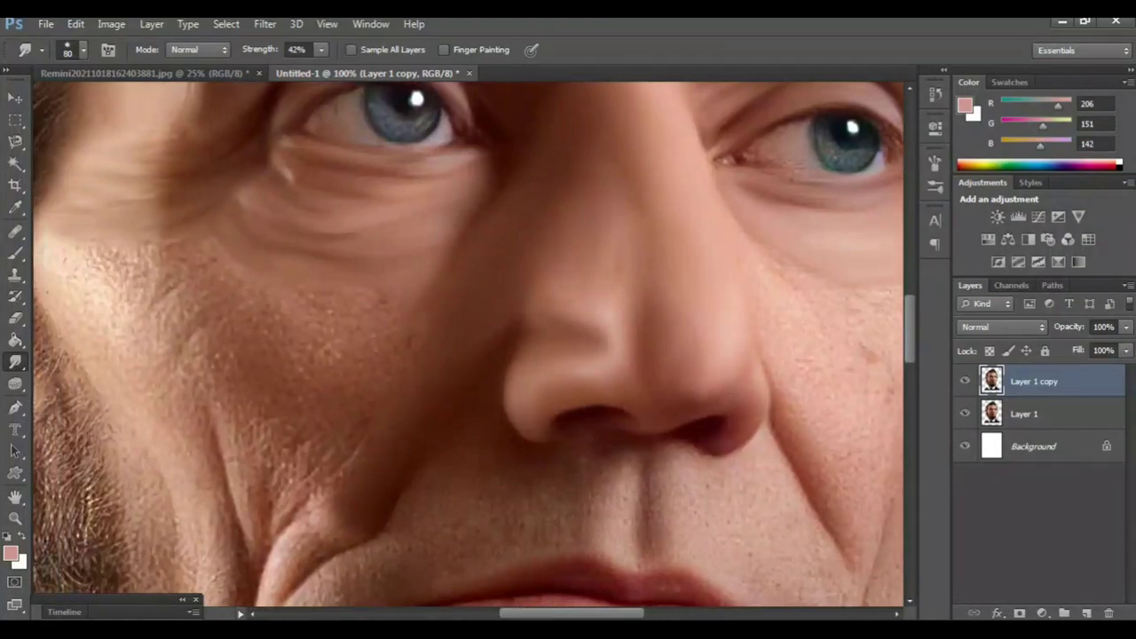
pyautogui.hscroll(-3, 469, 346)
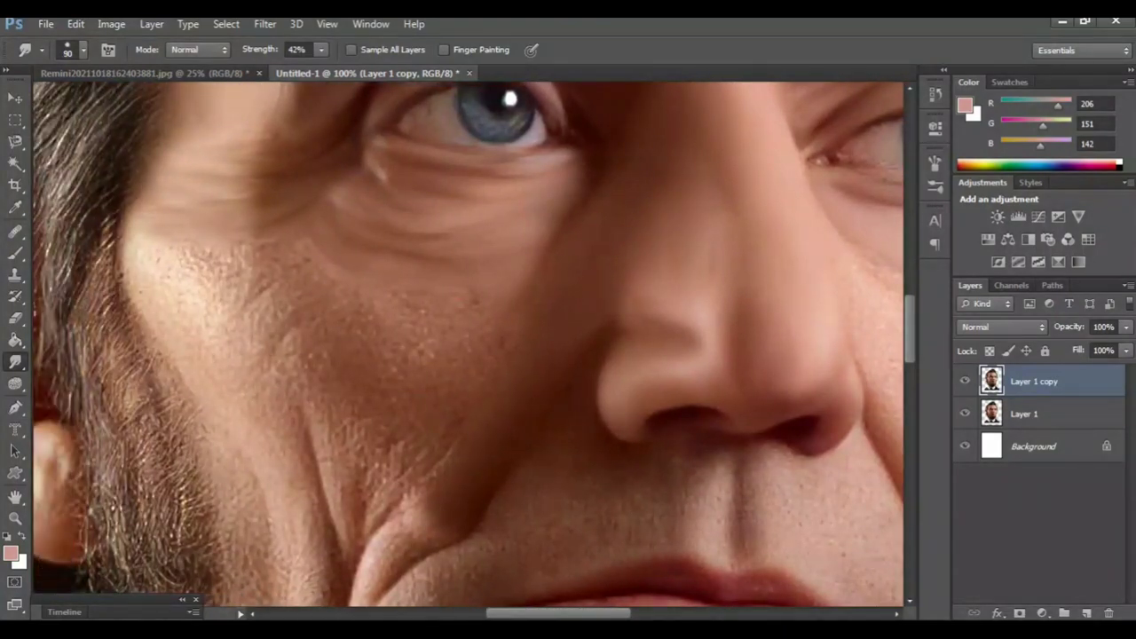
# Step: Smudge patches of the left cheek from beside the nose out to its outer edge
pyautogui.moveTo(476, 292); pyautogui.dragTo(469, 307)
pyautogui.moveTo(371, 306); pyautogui.dragTo(355, 315)
pyautogui.moveTo(499, 316); pyautogui.dragTo(490, 346)
pyautogui.moveTo(381, 355); pyautogui.dragTo(364, 380)
pyautogui.moveTo(288, 293); pyautogui.dragTo(307, 372)
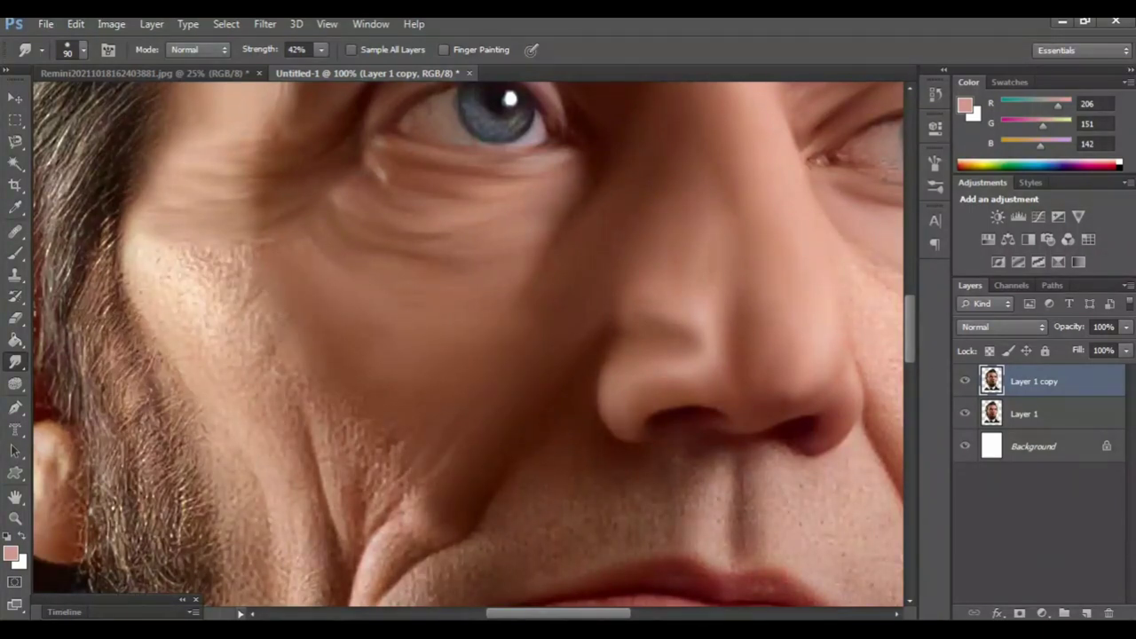
pyautogui.moveTo(249, 266)
pyautogui.mouseDown()
pyautogui.moveTo(270, 382)
pyautogui.moveTo(224, 320)
pyautogui.mouseUp()
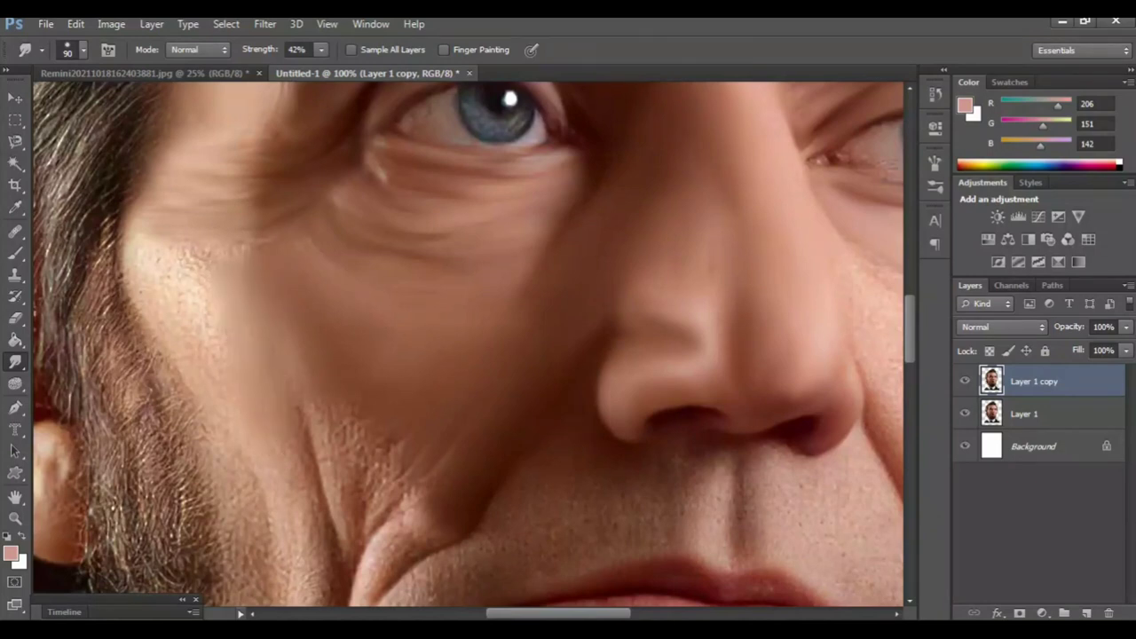
pyautogui.moveTo(190, 257); pyautogui.dragTo(232, 386)
pyautogui.moveTo(124, 247)
pyautogui.mouseDown()
pyautogui.moveTo(124, 297)
pyautogui.moveTo(240, 275)
pyautogui.mouseUp()
# Step: Pan to the mouth and smooth the wrinkled bulge along the left nasolabial fold
pyautogui.moveTo(443, 444); pyautogui.dragTo(489, 319)
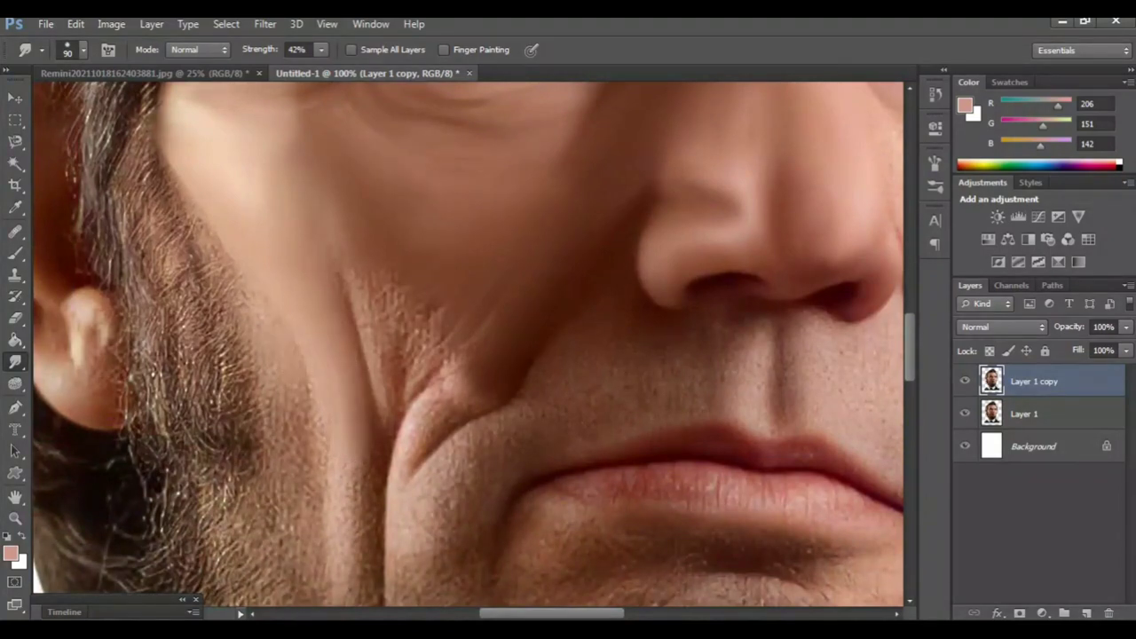
pyautogui.moveTo(267, 355); pyautogui.dragTo(201, 351)
pyautogui.scroll(-3, 468, 344)
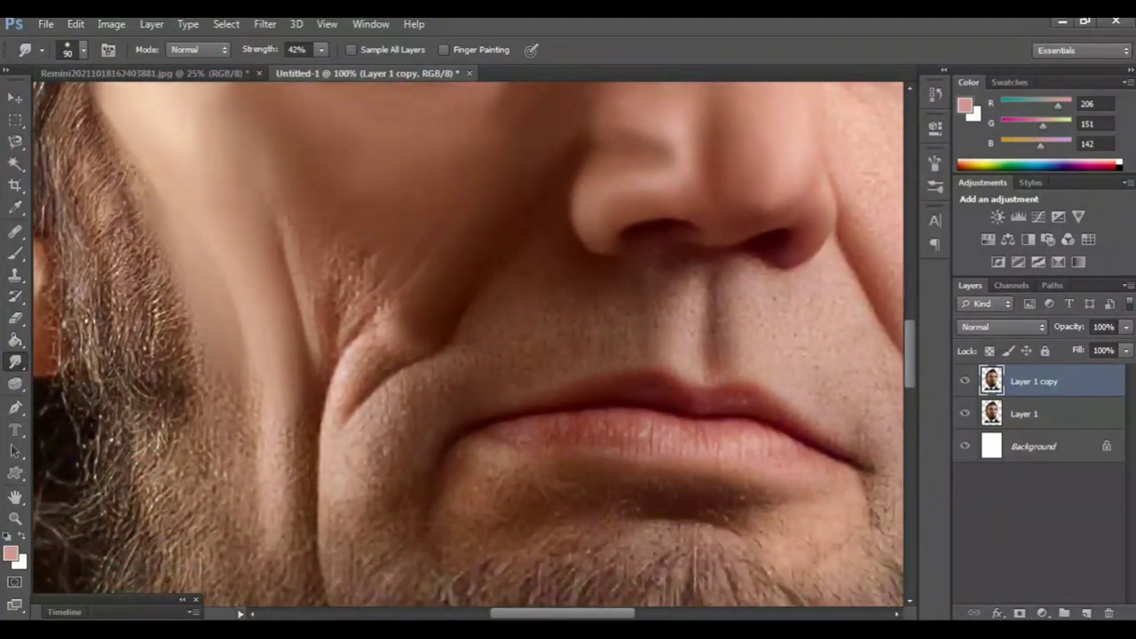
pyautogui.moveTo(355, 262)
pyautogui.mouseDown()
pyautogui.moveTo(339, 321)
pyautogui.moveTo(377, 320)
pyautogui.moveTo(339, 384)
pyautogui.mouseUp()
pyautogui.moveTo(435, 318); pyautogui.dragTo(372, 377)
pyautogui.moveTo(407, 328); pyautogui.dragTo(337, 415)
pyautogui.scroll(-3, 469, 345)
pyautogui.scroll(-3, 469, 345)
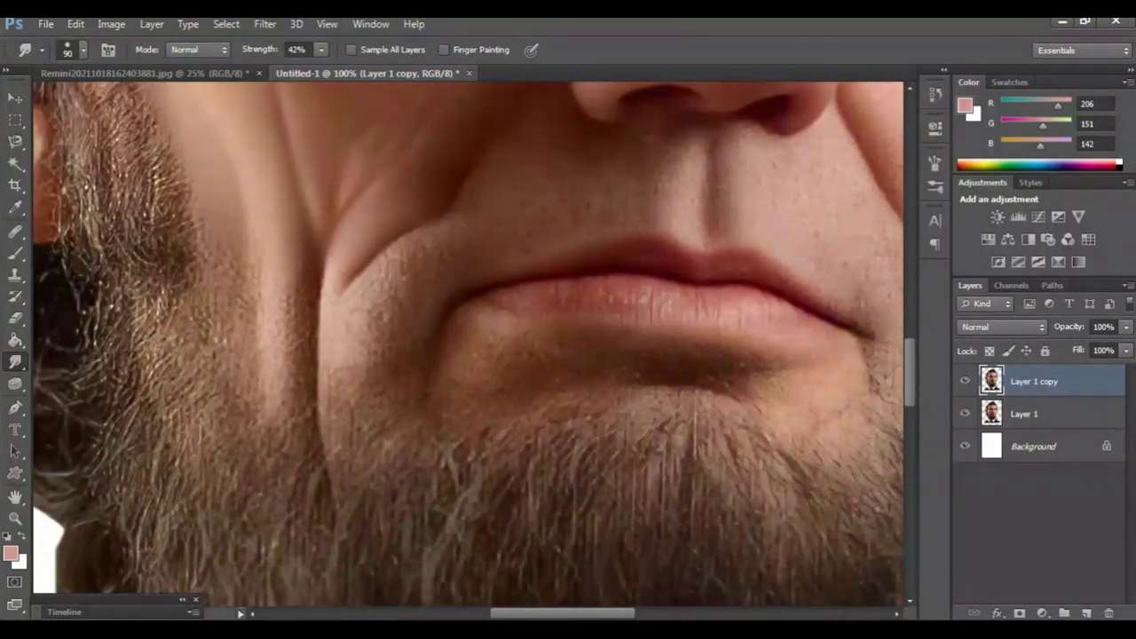
pyautogui.moveTo(290, 246); pyautogui.dragTo(284, 335)
pyautogui.hotkey('ctrl', '-')
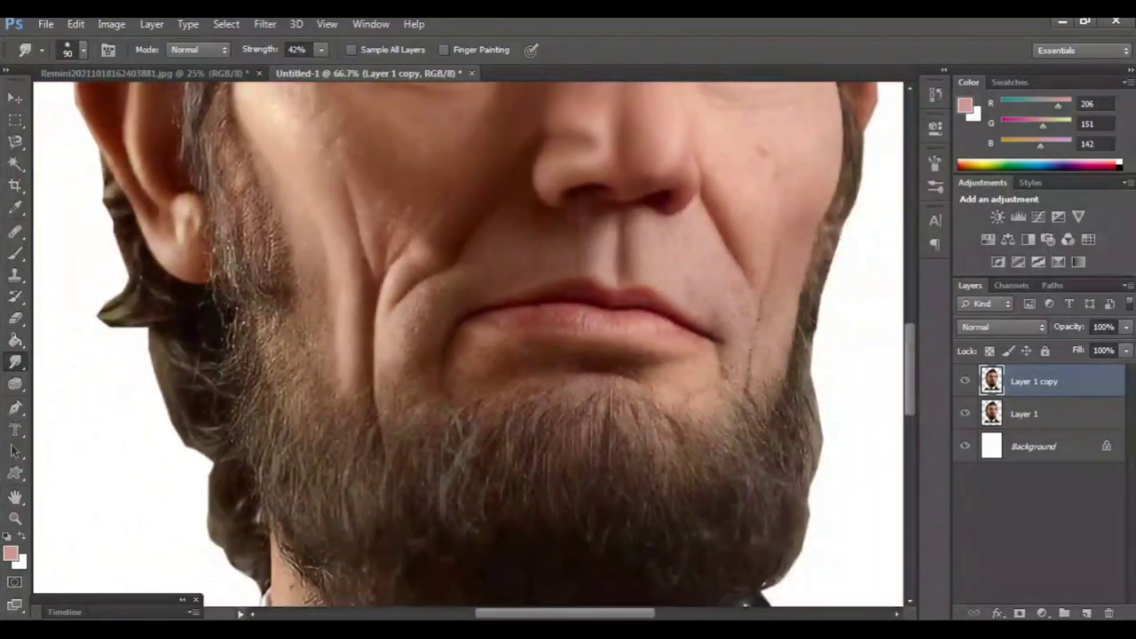
pyautogui.hotkey('ctrl', '-')
pyautogui.hotkey('ctrl', '-')
pyautogui.scroll(1, 490, 344)
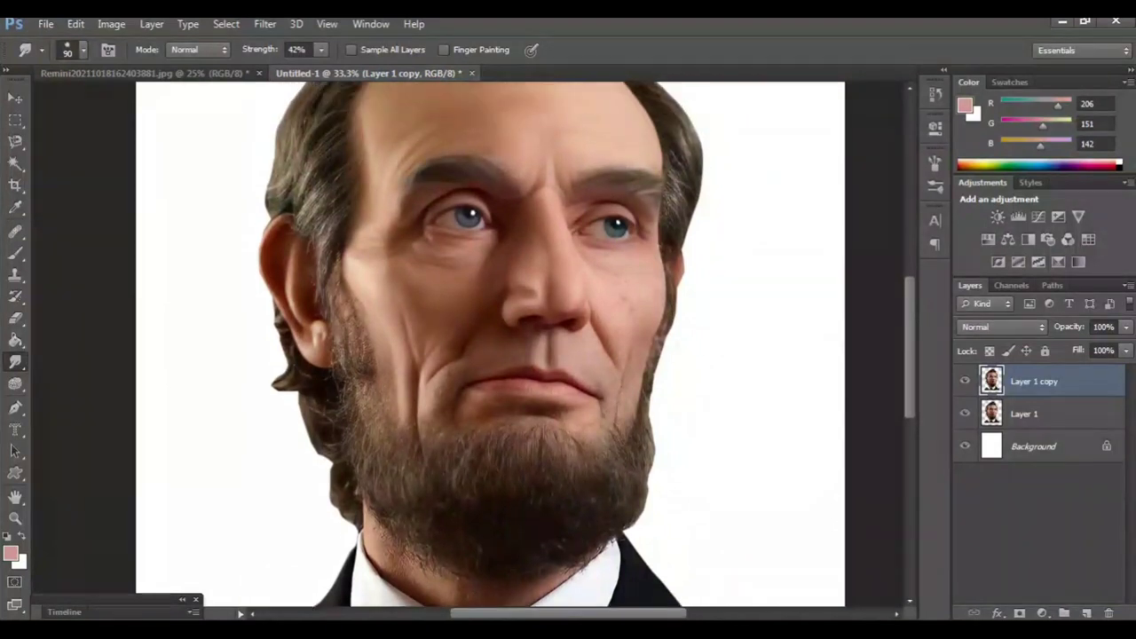
pyautogui.scroll(1, 490, 344)
pyautogui.click(965, 380)
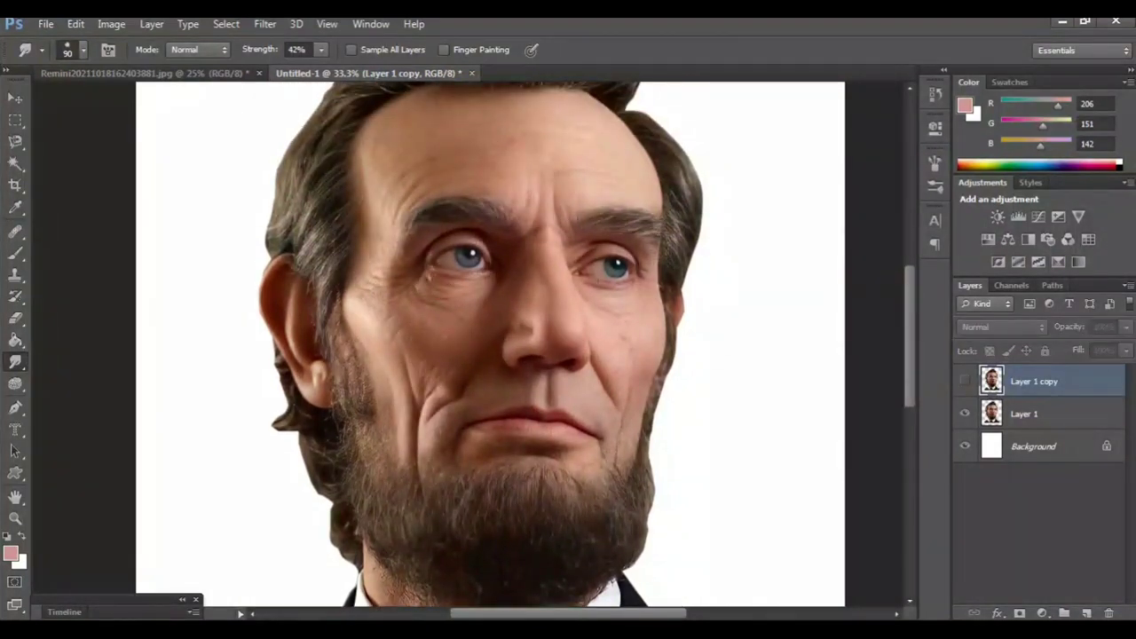
pyautogui.click(964, 381)
pyautogui.hotkey('ctrl', '+')
pyautogui.hotkey('ctrl', '+')
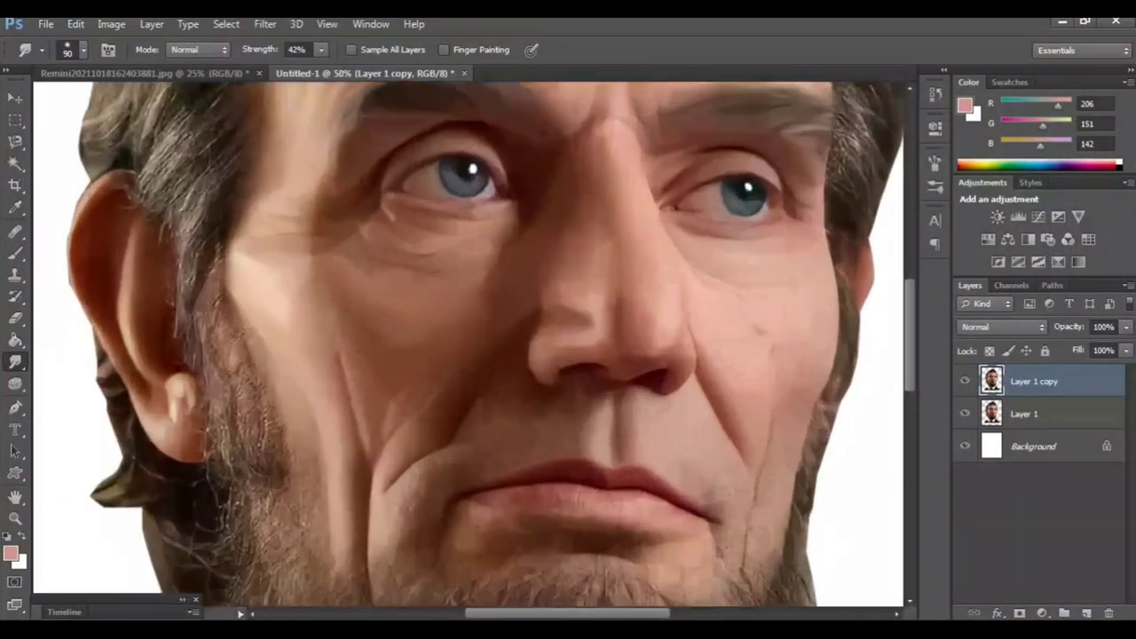
pyautogui.hscroll(2, 468, 344)
pyautogui.hscroll(2, 468, 344)
# Step: Smudge the right cheek's nasolabial fold and rough cheek skin smooth
pyautogui.hotkey('ctrl', '+')
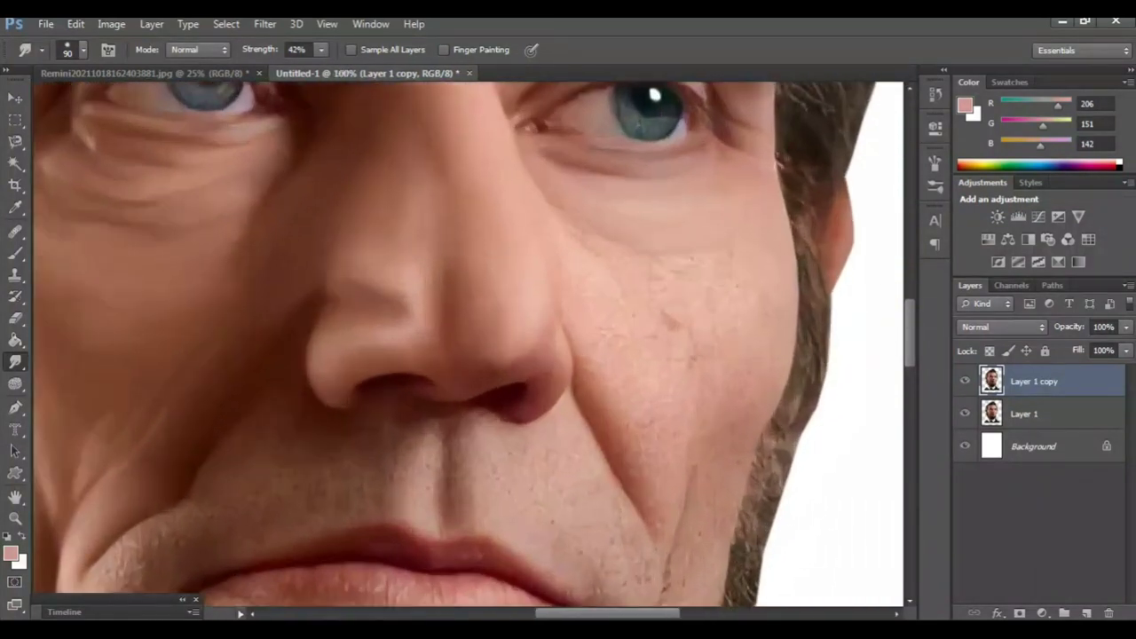
pyautogui.hotkey('ctrl', '+')
pyautogui.hotkey('ctrl', '-')
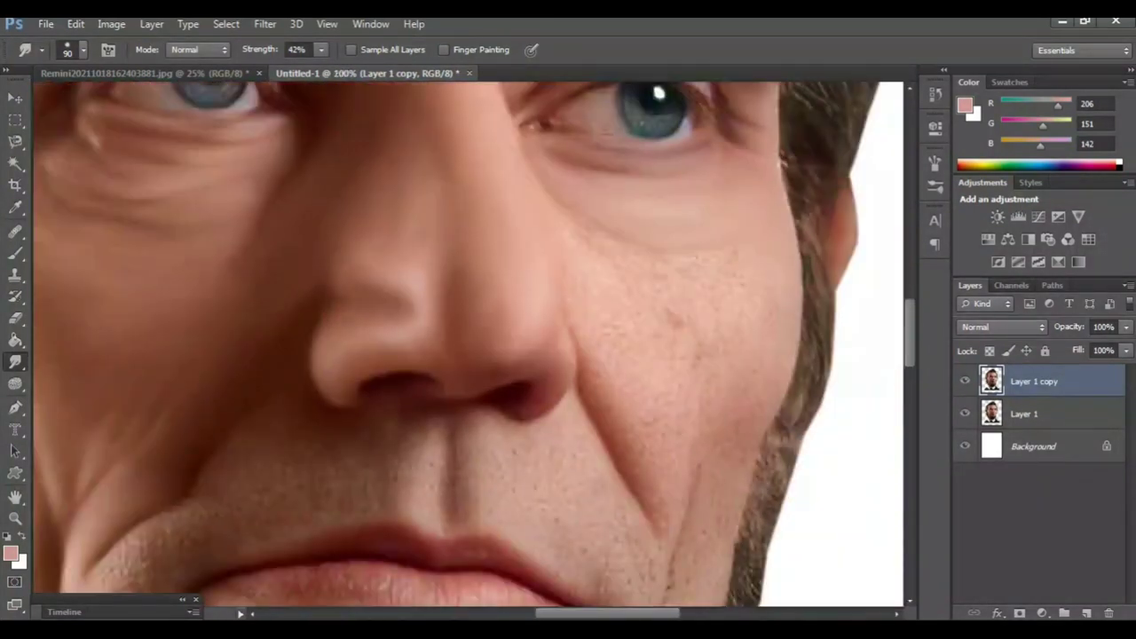
pyautogui.hscroll(1, 468, 350)
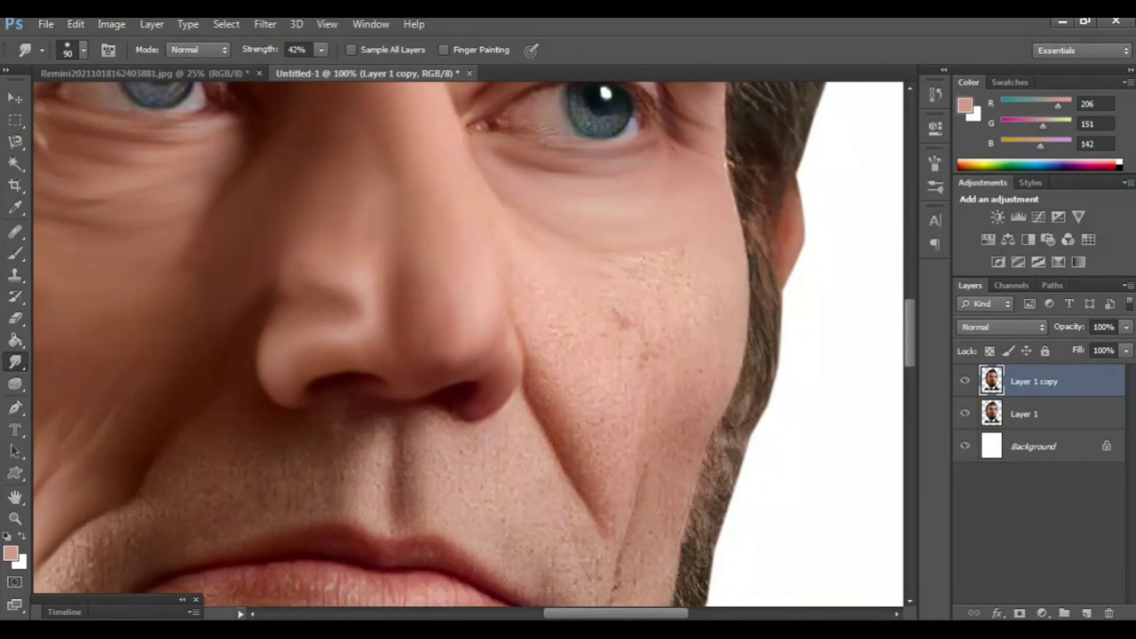
pyautogui.moveTo(531, 341); pyautogui.dragTo(607, 523)
pyautogui.moveTo(603, 462); pyautogui.dragTo(607, 483)
pyautogui.moveTo(665, 311); pyautogui.dragTo(645, 341)
pyautogui.moveTo(621, 293); pyautogui.dragTo(611, 325)
pyautogui.moveTo(598, 408); pyautogui.dragTo(602, 424)
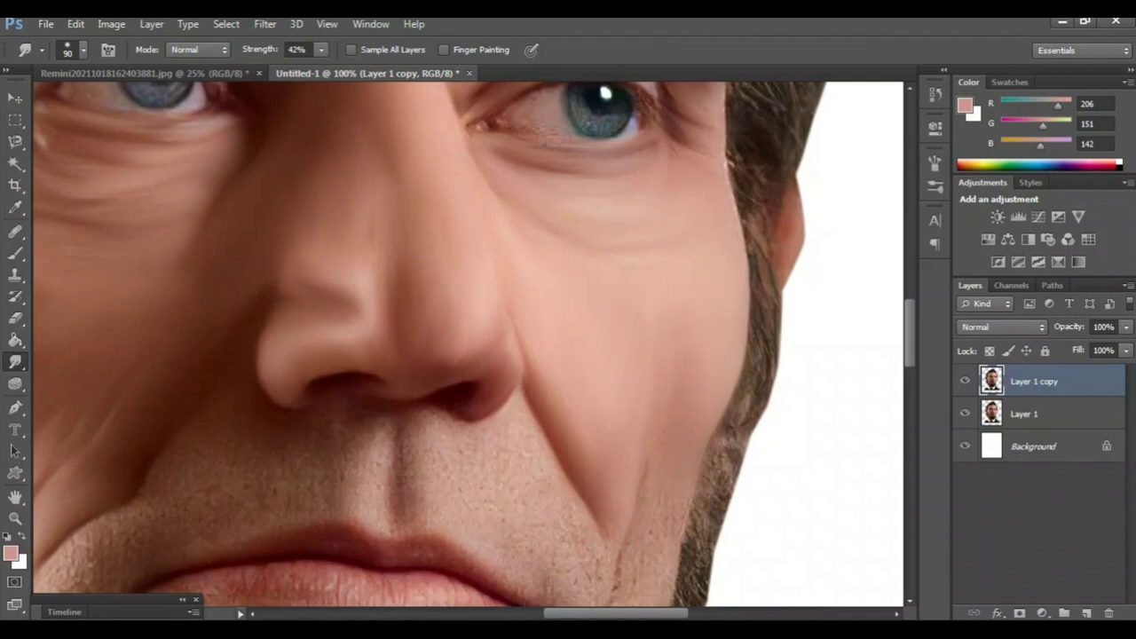
# Step: Pan and zoom out to check the smoothing across the whole portrait
pyautogui.scroll(-3, 468, 343)
pyautogui.scroll(-2, 468, 344)
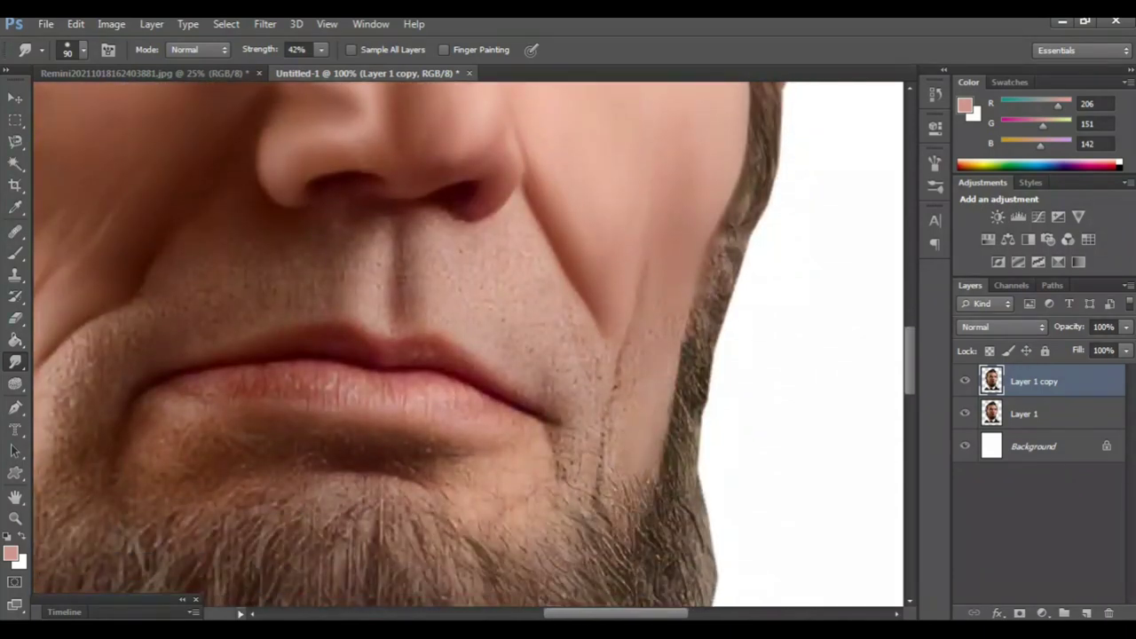
pyautogui.hscroll(-3, 468, 349)
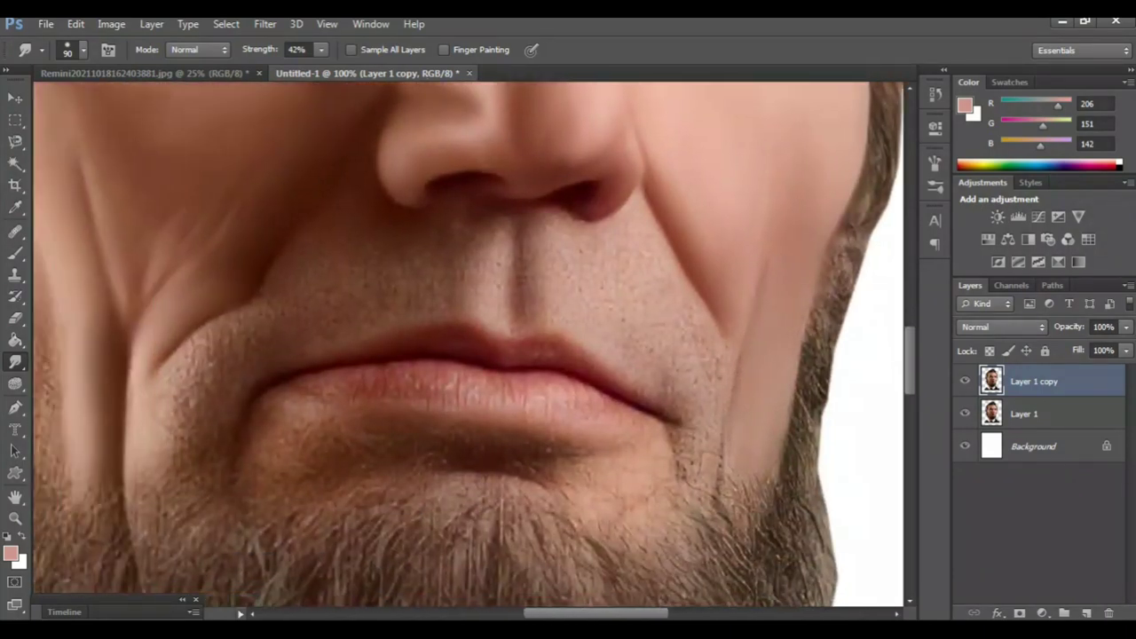
pyautogui.scroll(1, 468, 349)
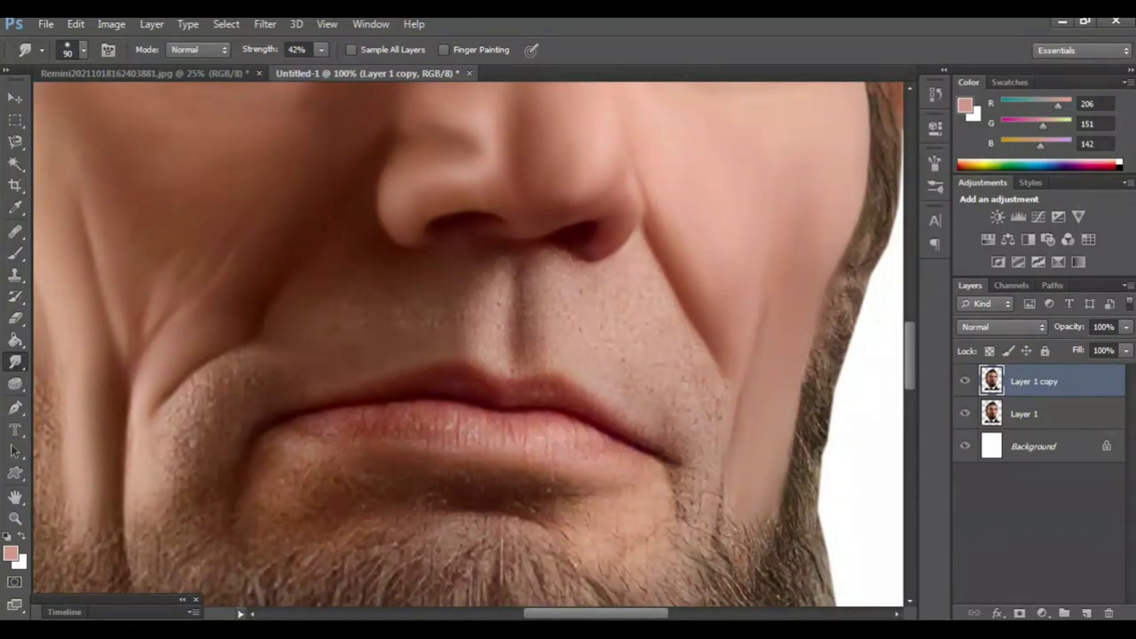
pyautogui.hotkey('ctrl', '-')
pyautogui.hotkey('ctrl', '+')
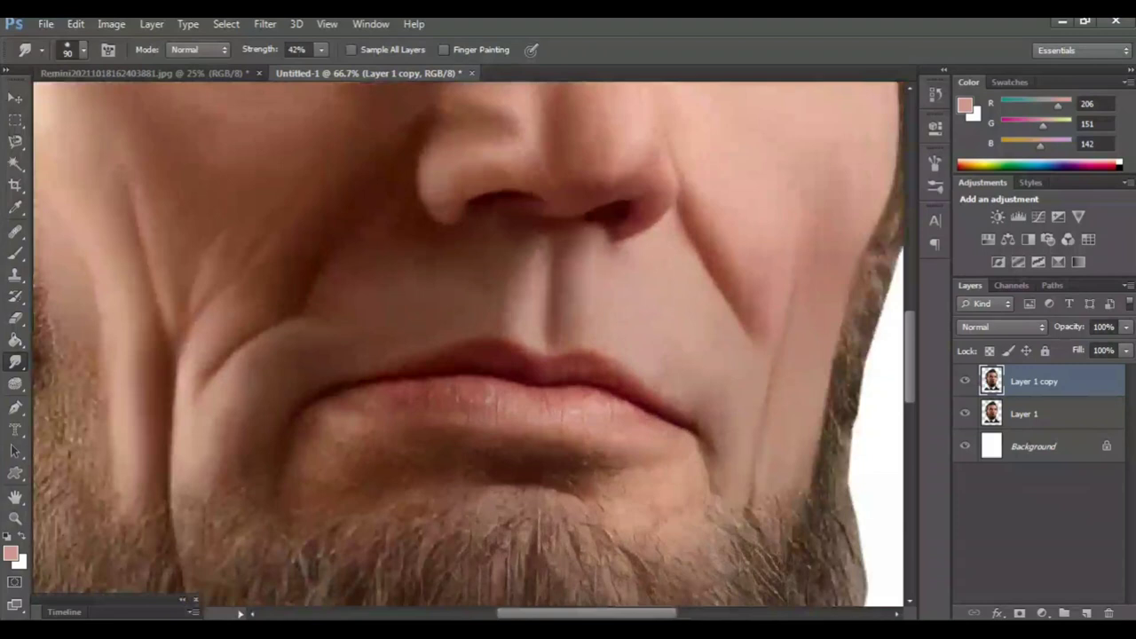
pyautogui.scroll(-1, 468, 345)
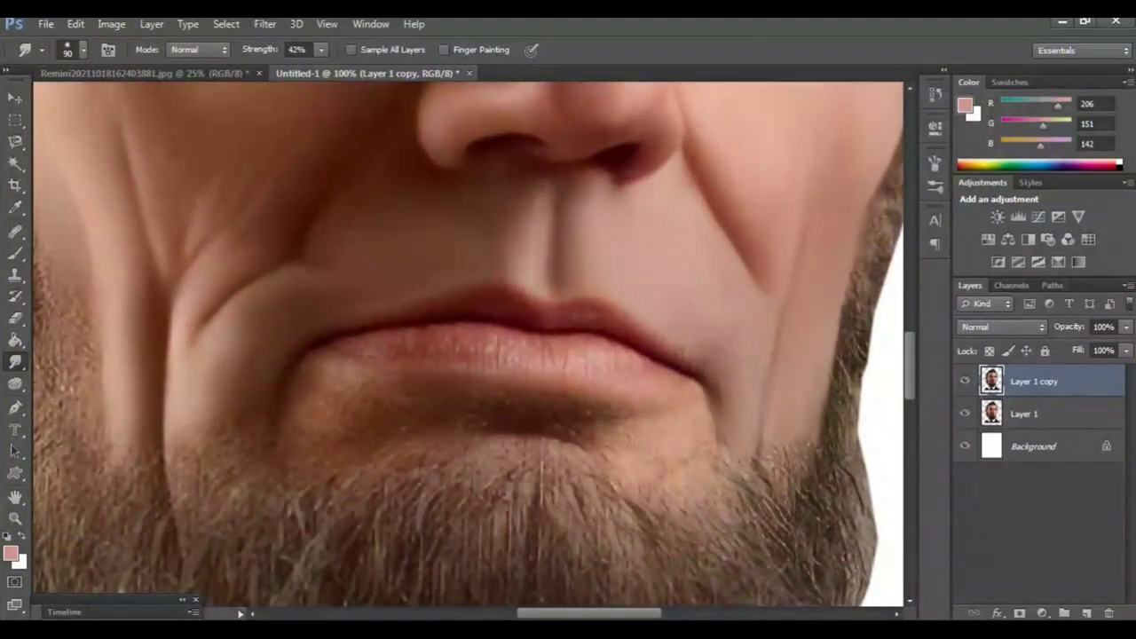
pyautogui.hscroll(-1, 468, 345)
pyautogui.scroll(-1, 469, 345)
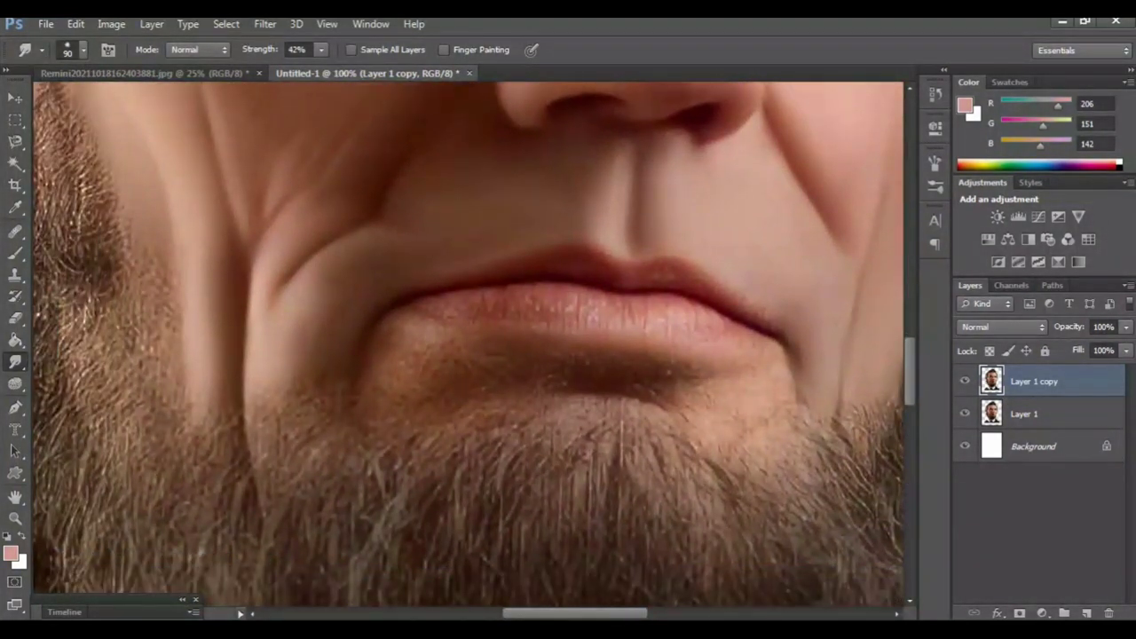
pyautogui.hotkey('ctrl', '-')
pyautogui.hotkey('ctrl', '-')
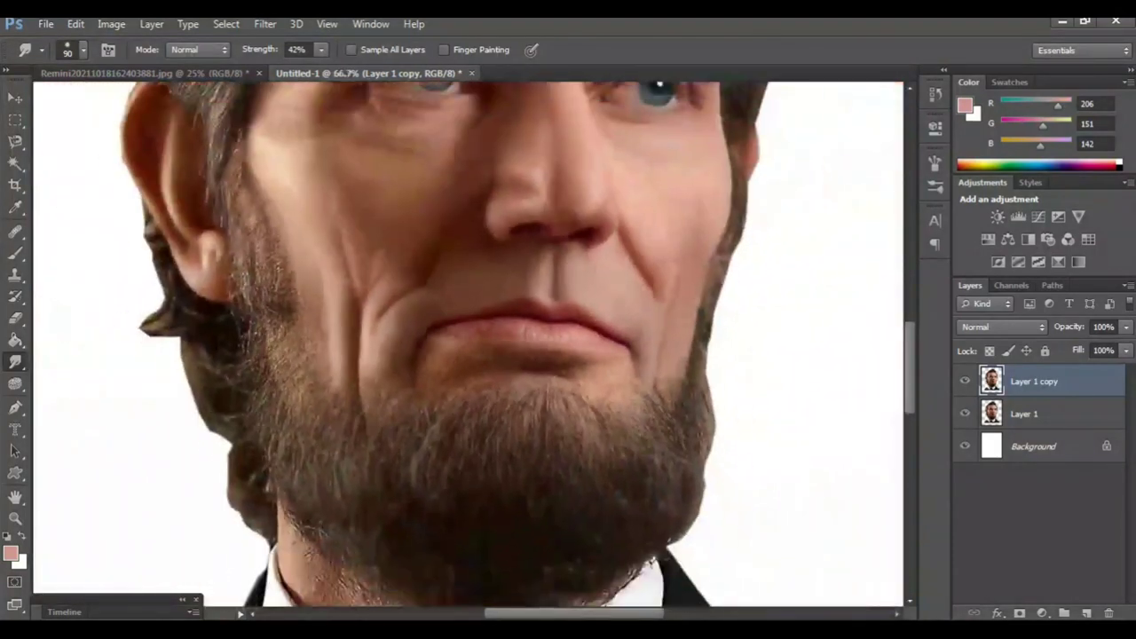
pyautogui.hotkey('ctrl', '-')
pyautogui.scroll(2, 469, 344)
pyautogui.scroll(1, 468, 344)
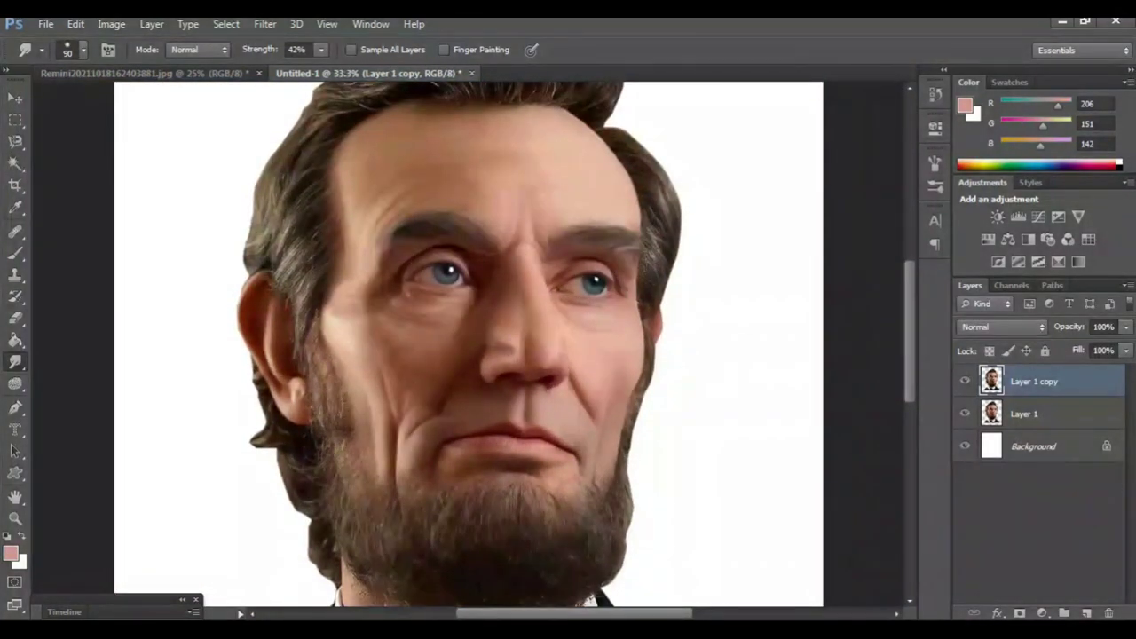
# Step: Duplicate Layer 1 copy as Layer 1 copy 2 and hide Layer 1 copy beneath it
pyautogui.moveTo(1034, 381); pyautogui.dragTo(1086, 612)
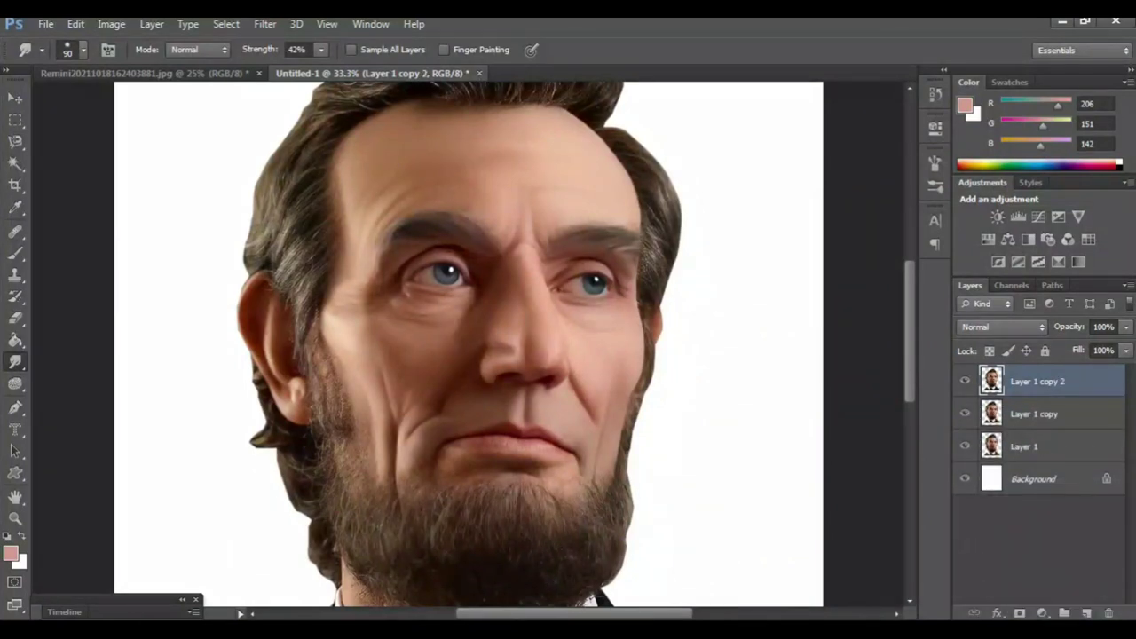
pyautogui.click(965, 414)
pyautogui.scroll(2, 459, 344)
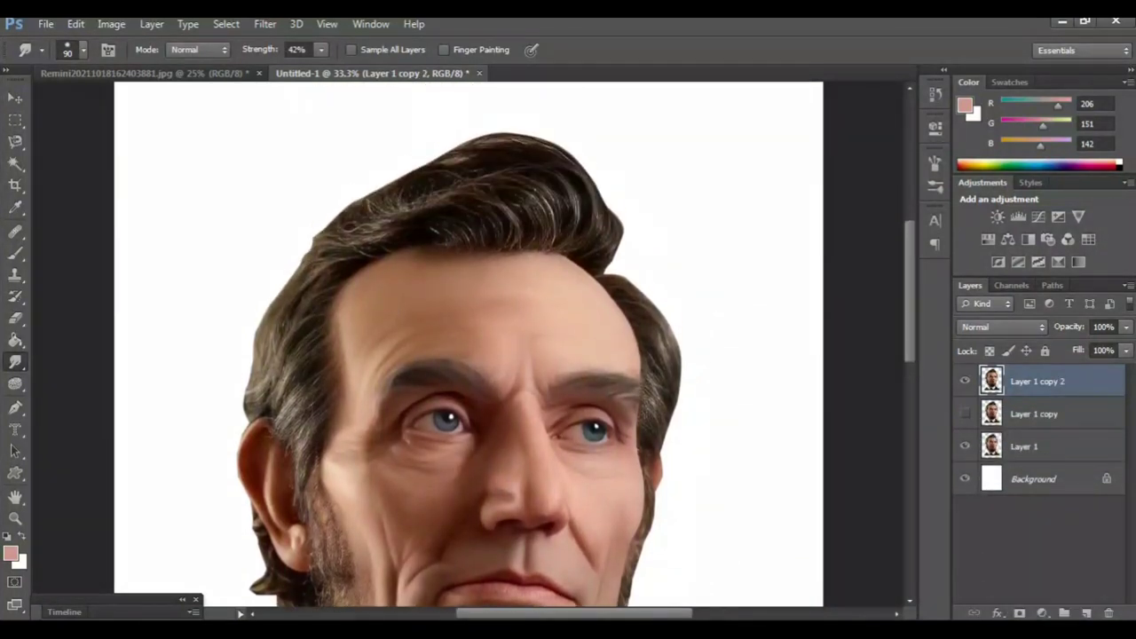
pyautogui.scroll(-1, 460, 345)
pyautogui.scroll(-1, 460, 344)
pyautogui.scroll(-1, 460, 344)
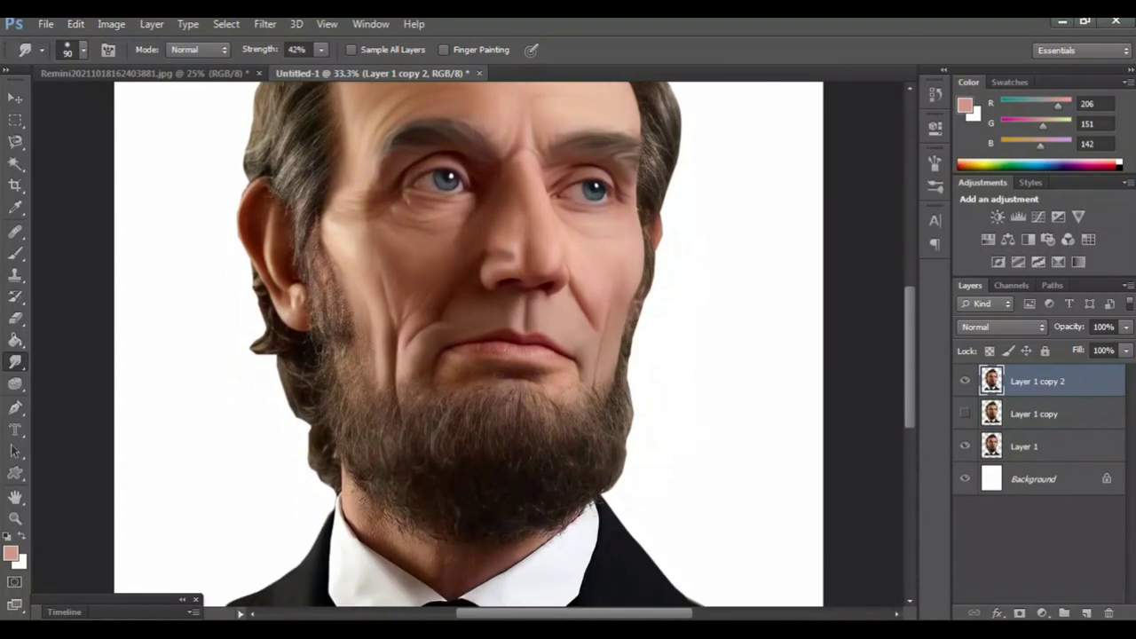
pyautogui.scroll(1, 475, 266)
pyautogui.scroll(1, 475, 267)
pyautogui.scroll(1, 475, 266)
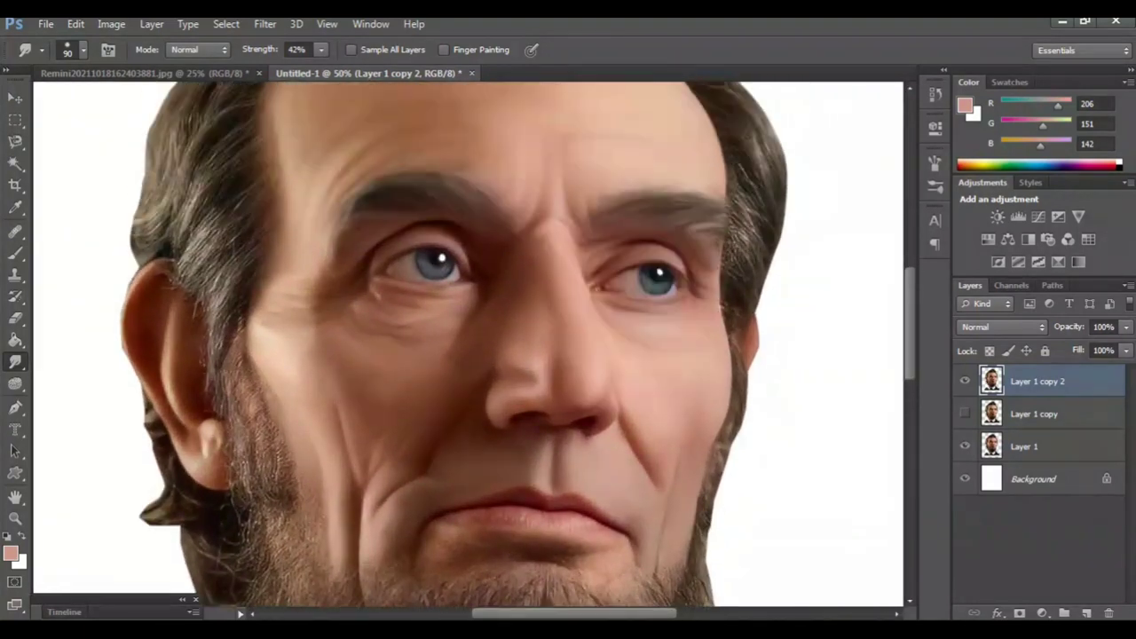
pyautogui.scroll(1, 475, 266)
pyautogui.scroll(2, 475, 266)
pyautogui.scroll(1, 475, 266)
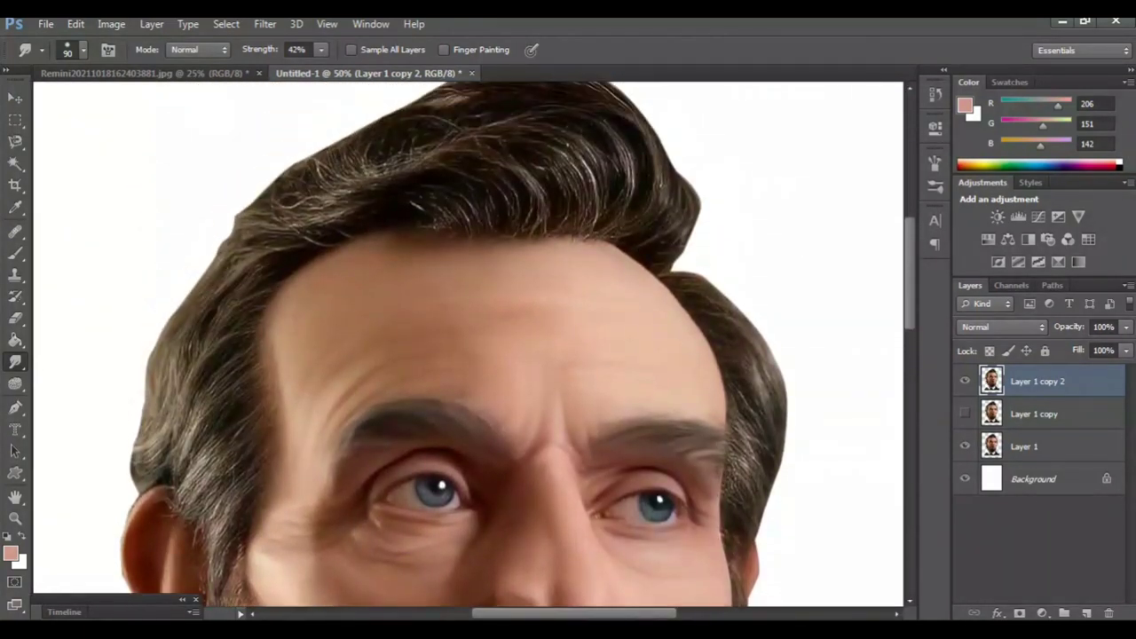
pyautogui.scroll(1, 517, 343)
pyautogui.scroll(1, 517, 343)
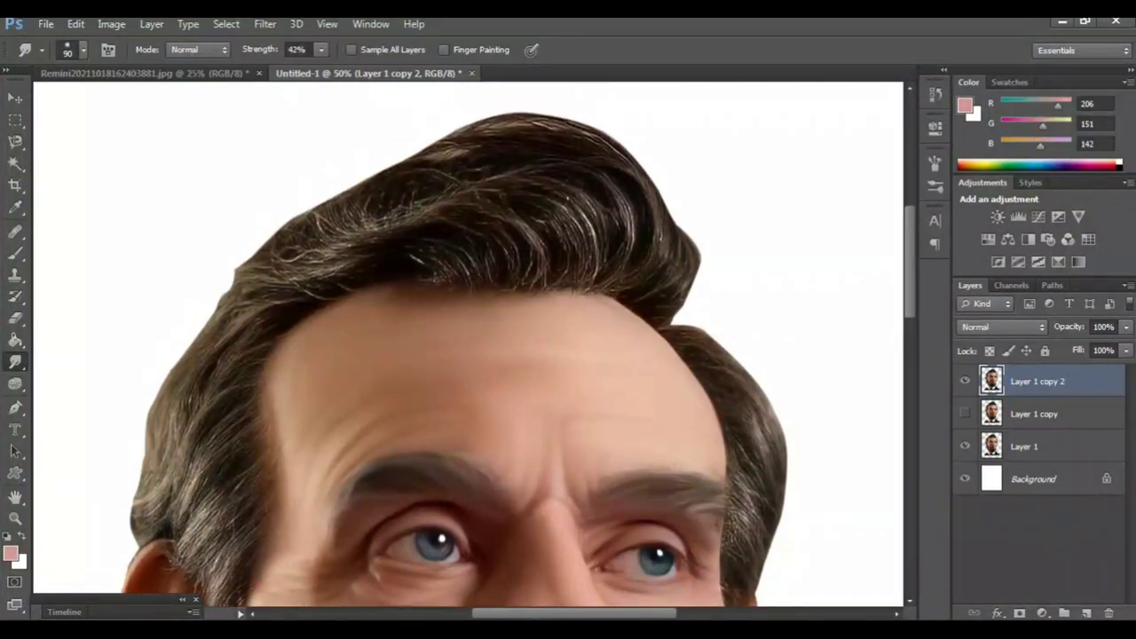
# Step: Set the Smudge brush to size 125 and 50% strength, zoomed in on the hair
pyautogui.press(']')
pyautogui.press(']')
pyautogui.moveTo(322, 50); pyautogui.dragTo(328, 68)
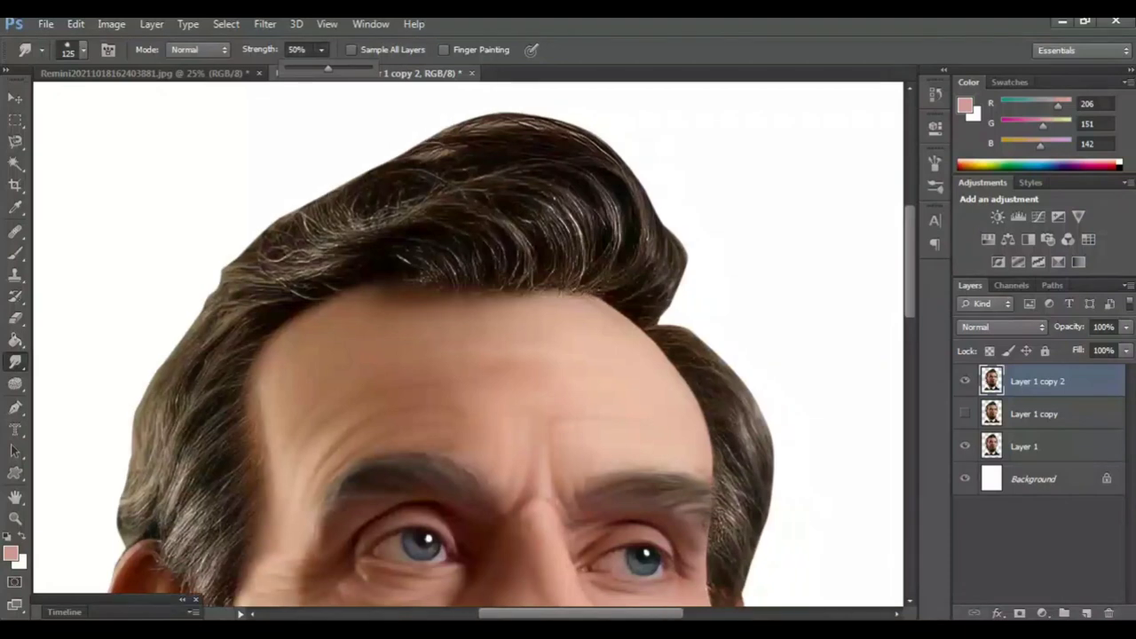
pyautogui.moveTo(444, 355); pyautogui.dragTo(391, 395)
pyautogui.hotkey('ctrl', '+')
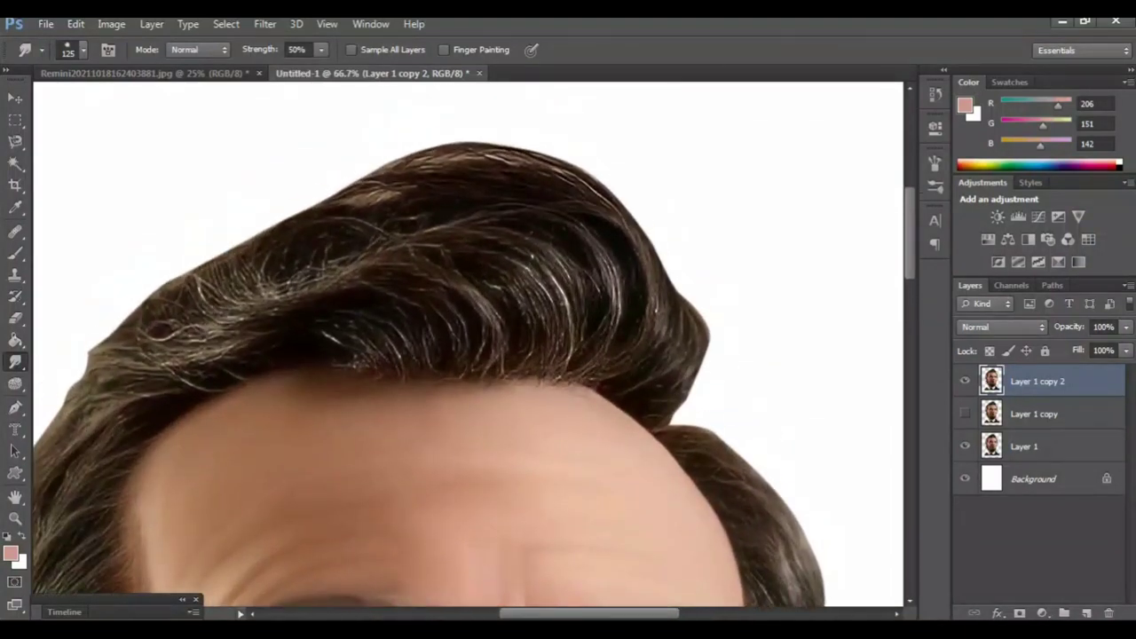
# Step: Smudge the top hair into strands pulled down toward the hairline
pyautogui.moveTo(523, 253); pyautogui.dragTo(555, 386)
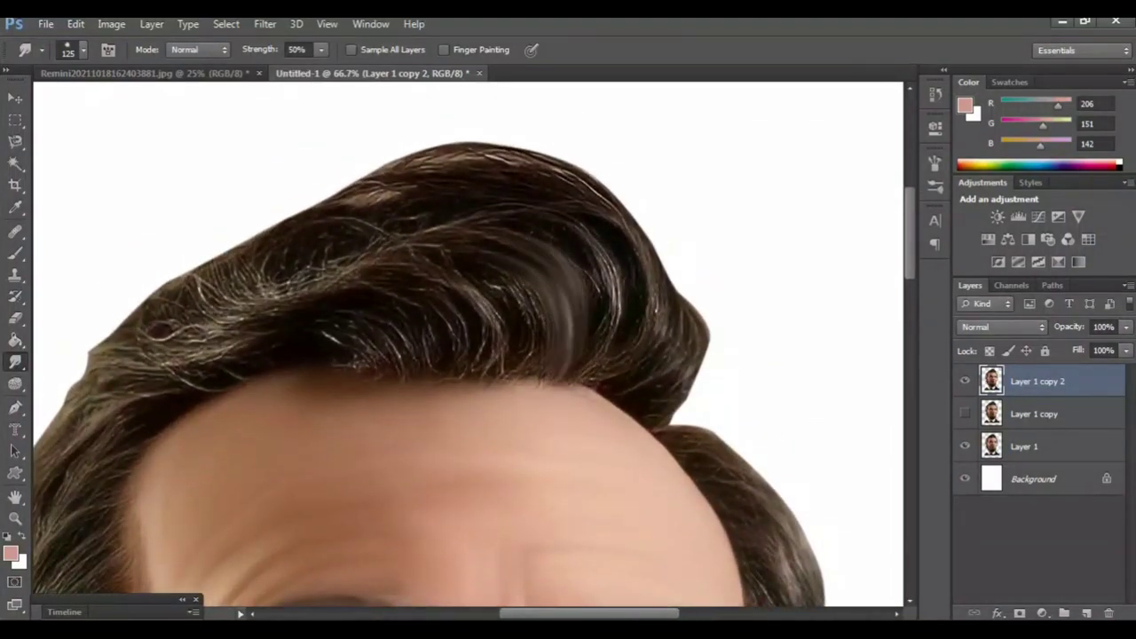
pyautogui.moveTo(497, 267)
pyautogui.mouseDown()
pyautogui.moveTo(523, 328)
pyautogui.moveTo(528, 387)
pyautogui.mouseUp()
pyautogui.moveTo(433, 257)
pyautogui.mouseDown()
pyautogui.moveTo(484, 324)
pyautogui.moveTo(493, 386)
pyautogui.mouseUp()
pyautogui.moveTo(417, 306)
pyautogui.mouseDown()
pyautogui.moveTo(462, 351)
pyautogui.moveTo(457, 384)
pyautogui.moveTo(401, 332)
pyautogui.moveTo(426, 366)
pyautogui.moveTo(379, 364)
pyautogui.mouseUp()
pyautogui.moveTo(330, 336); pyautogui.dragTo(362, 366)
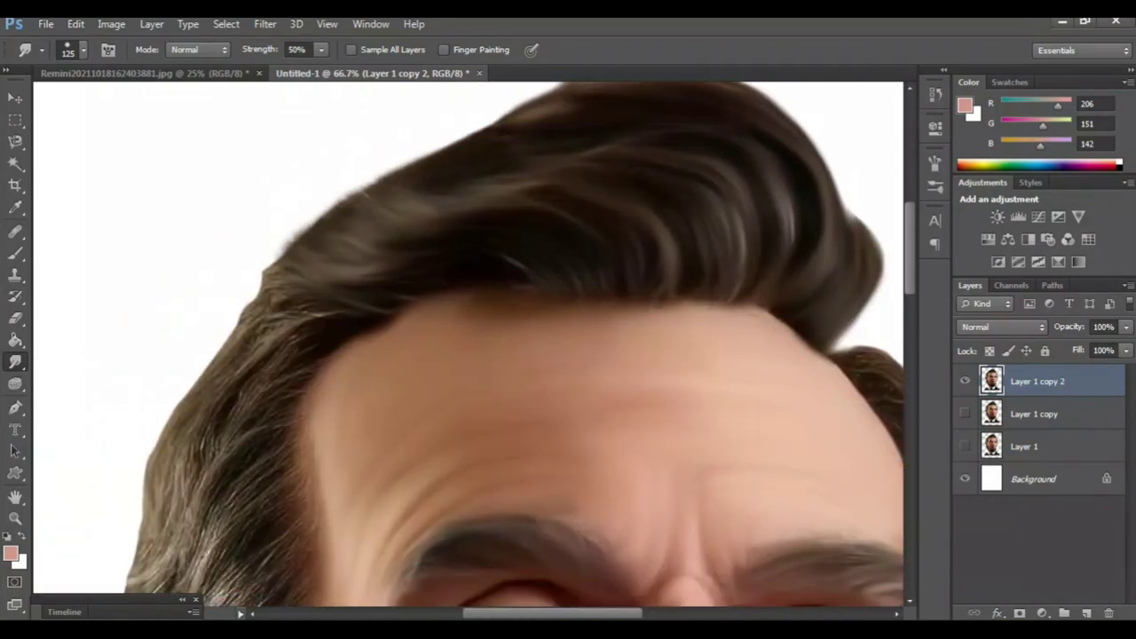
# Step: Blend the grey hair above and beside the ear into smooth strands
pyautogui.scroll(-2, 468, 343)
pyautogui.scroll(-2, 468, 343)
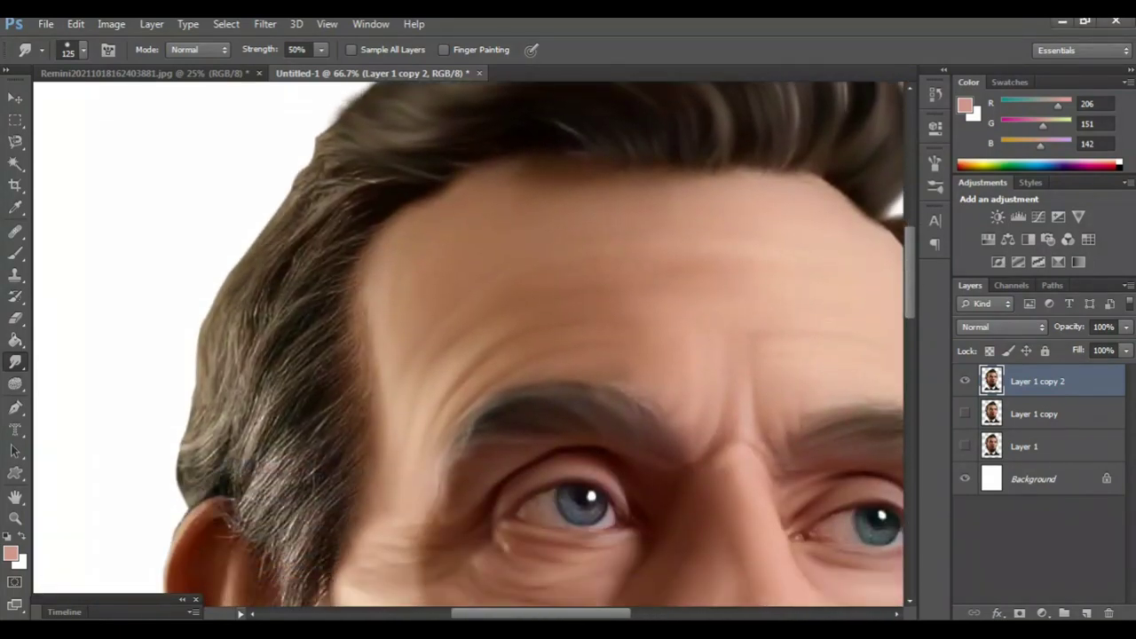
pyautogui.scroll(-2, 469, 344)
pyautogui.moveTo(293, 505); pyautogui.dragTo(355, 446)
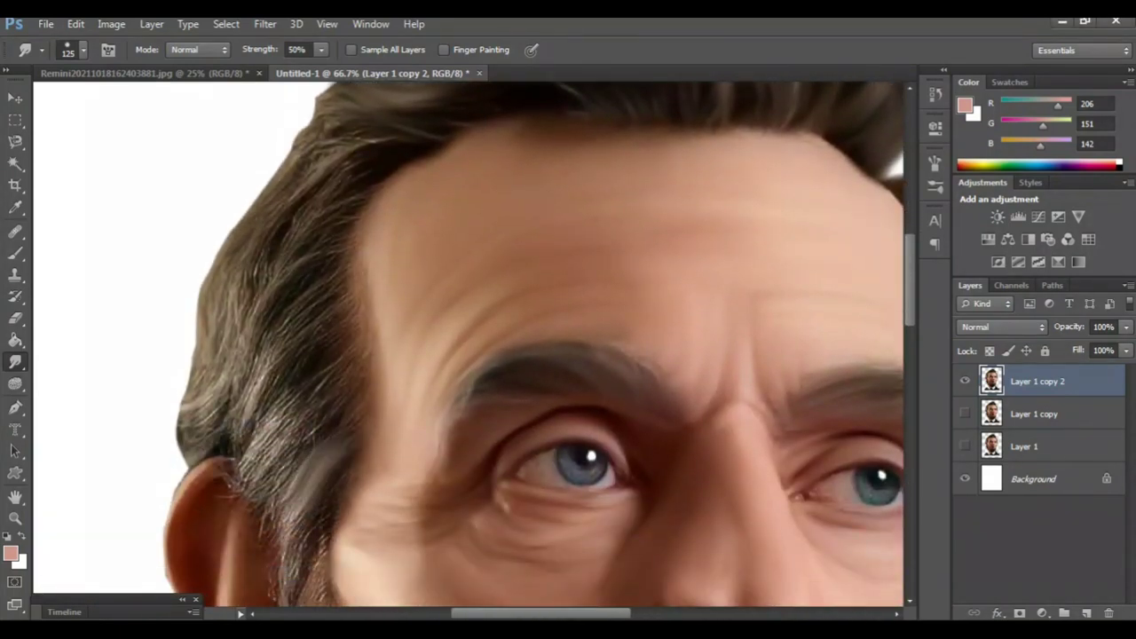
pyautogui.moveTo(315, 501); pyautogui.dragTo(283, 581)
pyautogui.moveTo(284, 470)
pyautogui.mouseDown()
pyautogui.moveTo(311, 435)
pyautogui.moveTo(373, 394)
pyautogui.mouseUp()
pyautogui.moveTo(267, 511)
pyautogui.mouseDown()
pyautogui.moveTo(266, 470)
pyautogui.moveTo(293, 399)
pyautogui.moveTo(355, 342)
pyautogui.mouseUp()
pyautogui.moveTo(262, 483); pyautogui.dragTo(235, 439)
pyautogui.moveTo(253, 506); pyautogui.dragTo(221, 474)
pyautogui.moveTo(284, 532); pyautogui.dragTo(253, 502)
pyautogui.moveTo(267, 386)
pyautogui.mouseDown()
pyautogui.moveTo(289, 332)
pyautogui.moveTo(351, 277)
pyautogui.mouseUp()
pyautogui.moveTo(360, 338); pyautogui.dragTo(346, 301)
pyautogui.moveTo(266, 373); pyautogui.dragTo(202, 463)
# Step: Soften the upper hair edge on the right side of the head
pyautogui.scroll(-5, 469, 344)
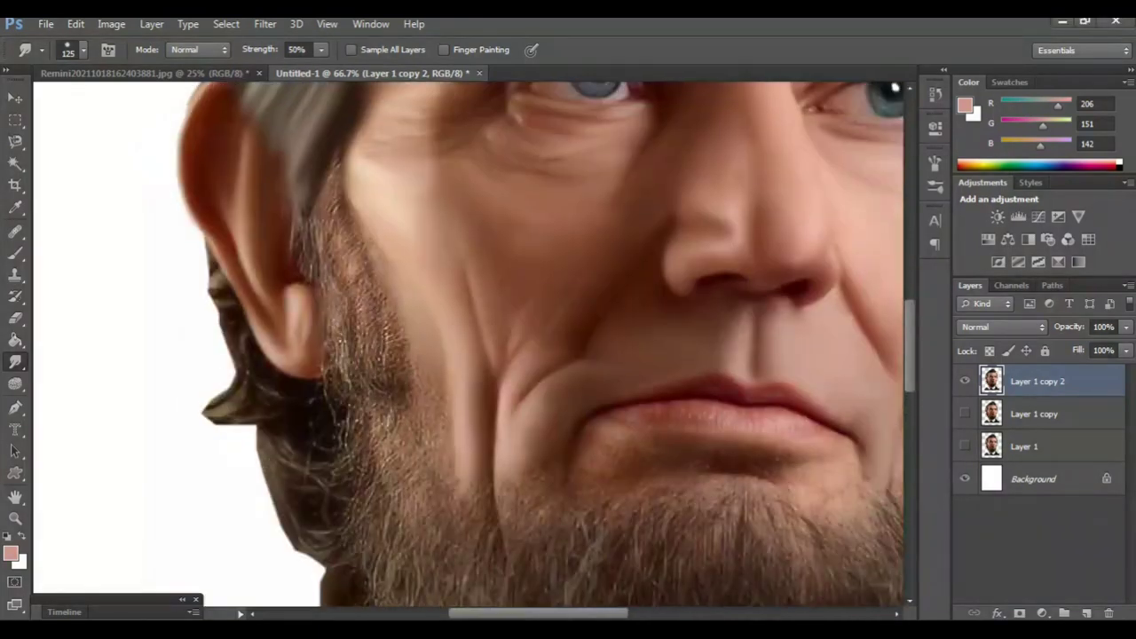
pyautogui.scroll(1, 468, 344)
pyautogui.hscroll(3, 469, 344)
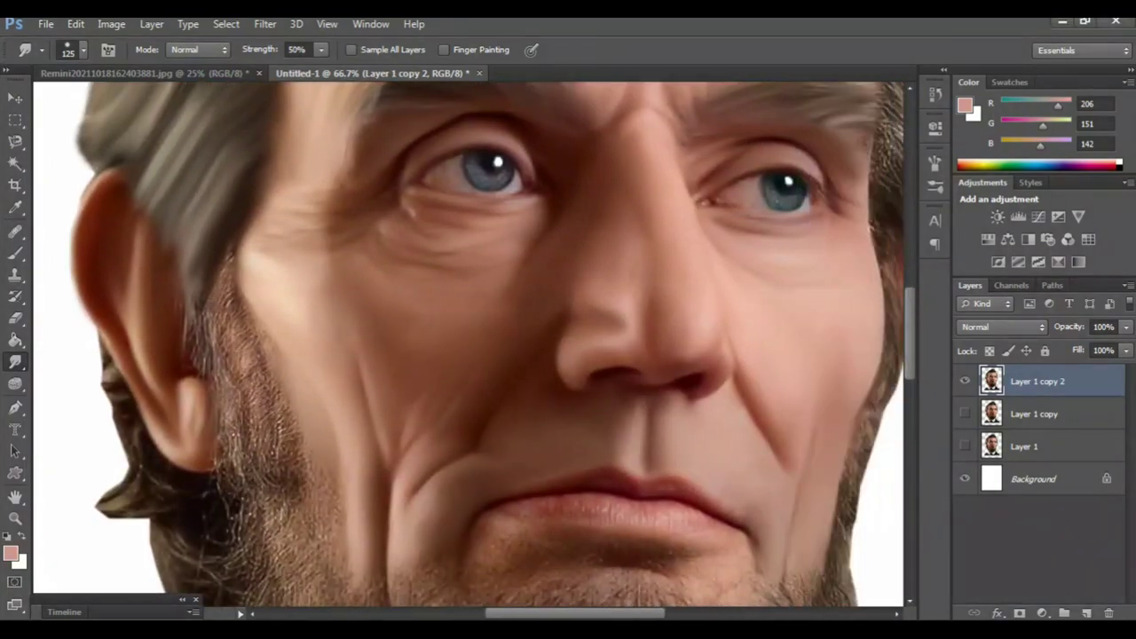
pyautogui.hscroll(4, 468, 344)
pyautogui.scroll(4, 469, 345)
pyautogui.scroll(4, 469, 344)
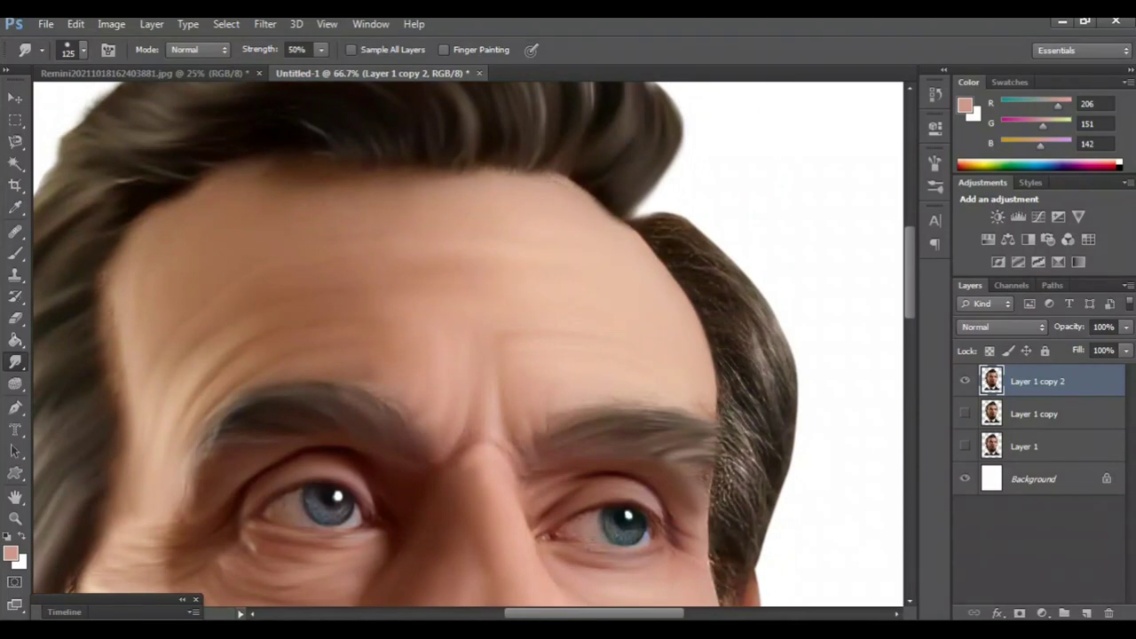
pyautogui.moveTo(747, 276)
pyautogui.mouseDown()
pyautogui.moveTo(697, 237)
pyautogui.moveTo(648, 224)
pyautogui.mouseUp()
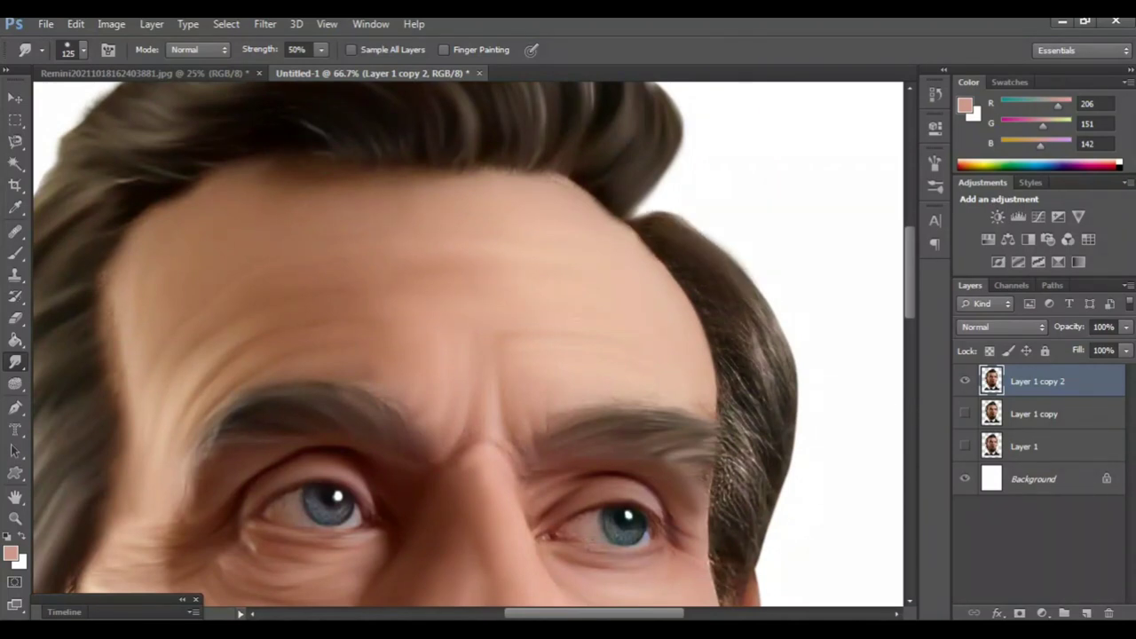
pyautogui.moveTo(769, 355)
pyautogui.mouseDown()
pyautogui.moveTo(752, 328)
pyautogui.moveTo(674, 280)
pyautogui.mouseUp()
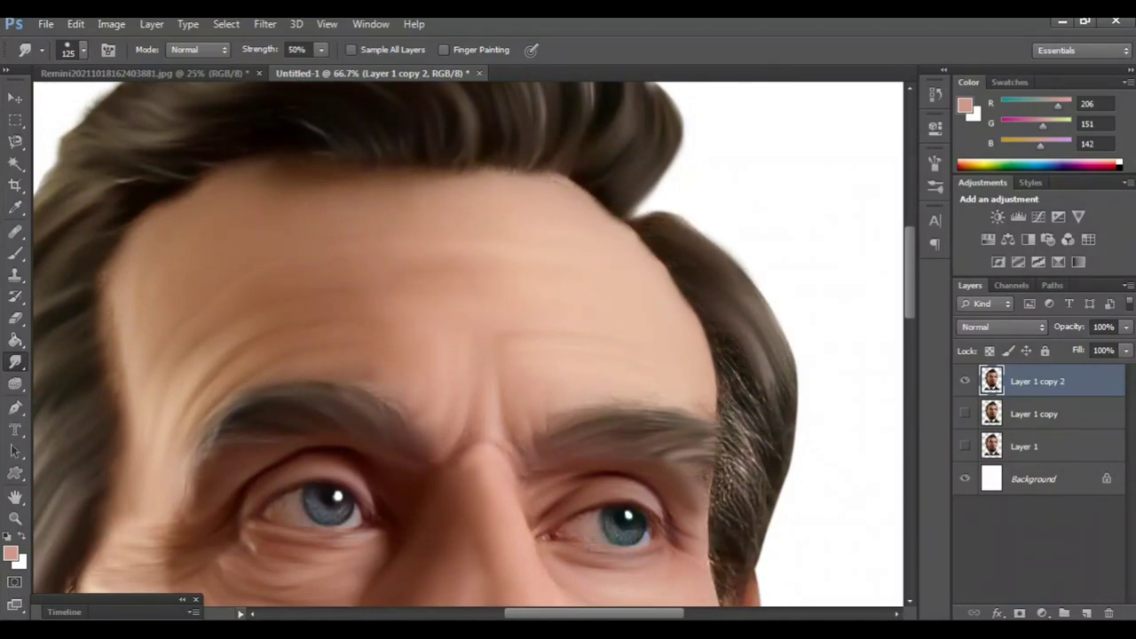
# Step: Smooth the lower right hair edge down to where it meets the beard
pyautogui.scroll(-1, 674, 280)
pyautogui.moveTo(797, 377); pyautogui.dragTo(754, 306)
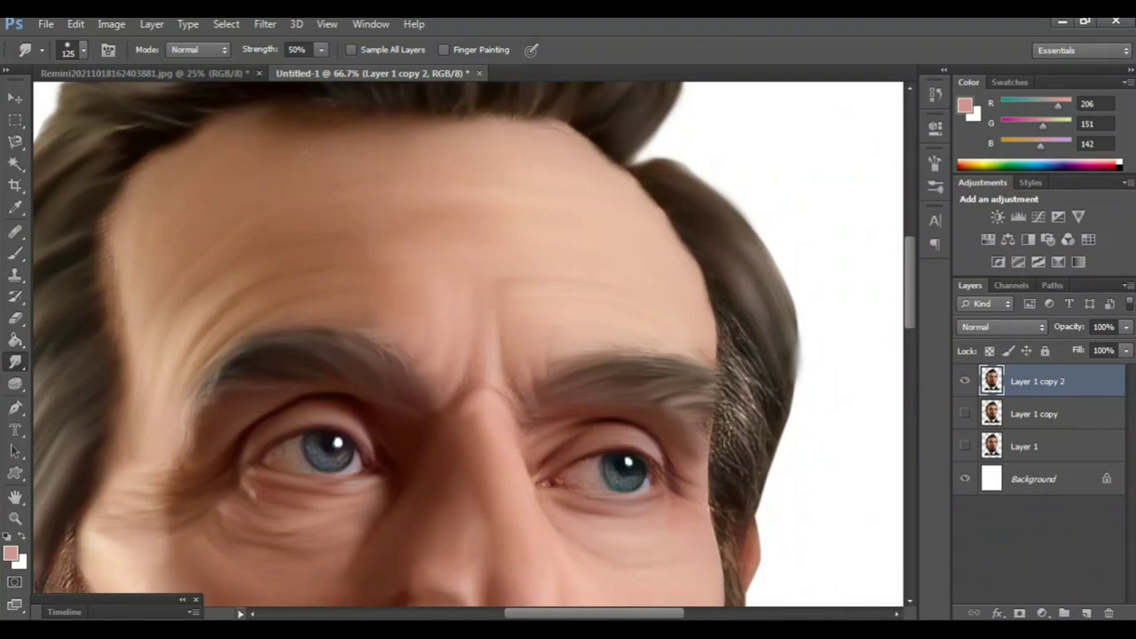
pyautogui.moveTo(799, 422)
pyautogui.mouseDown()
pyautogui.moveTo(750, 382)
pyautogui.moveTo(715, 315)
pyautogui.mouseUp()
pyautogui.scroll(-1, 715, 337)
pyautogui.moveTo(785, 431); pyautogui.dragTo(720, 344)
pyautogui.moveTo(768, 457); pyautogui.dragTo(710, 390)
pyautogui.moveTo(761, 486); pyautogui.dragTo(710, 433)
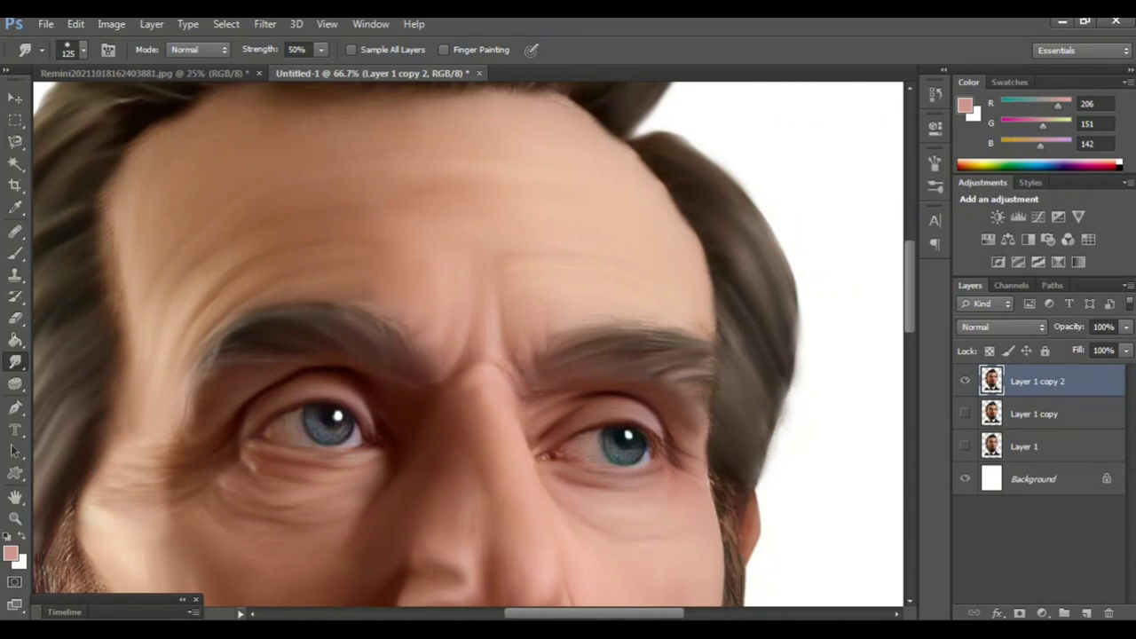
pyautogui.scroll(-3, 468, 343)
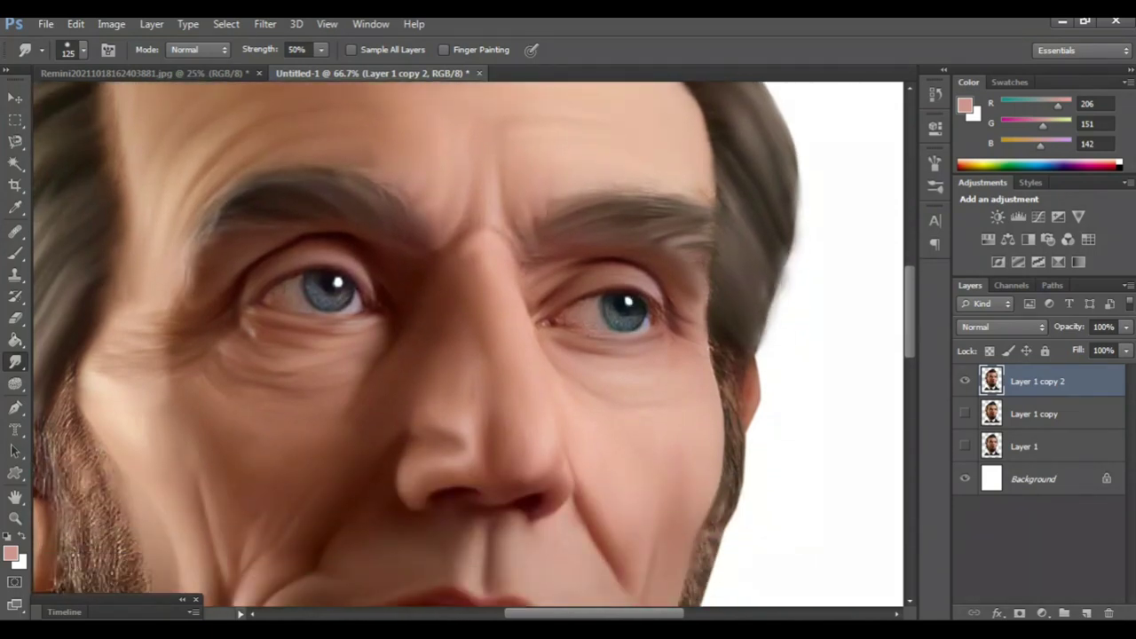
pyautogui.scroll(2, 468, 343)
pyautogui.scroll(1, 468, 343)
# Step: Zoom out and turn Layer 1 visible to compare against the original photo
pyautogui.hotkey('ctrl', '-')
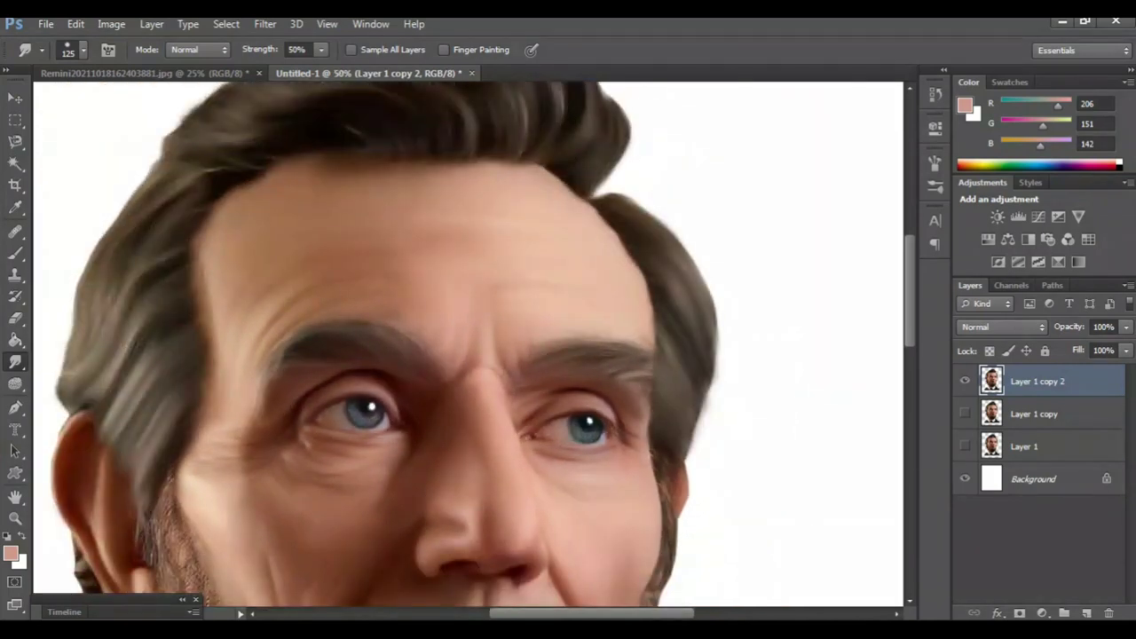
pyautogui.hotkey('ctrl', '-')
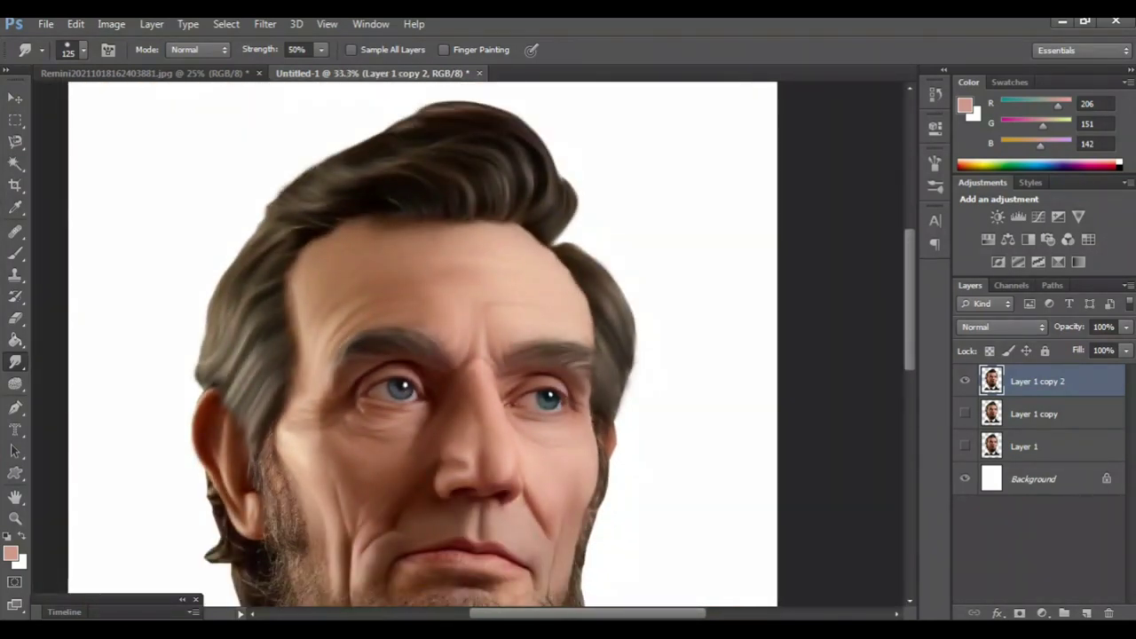
pyautogui.click(965, 446)
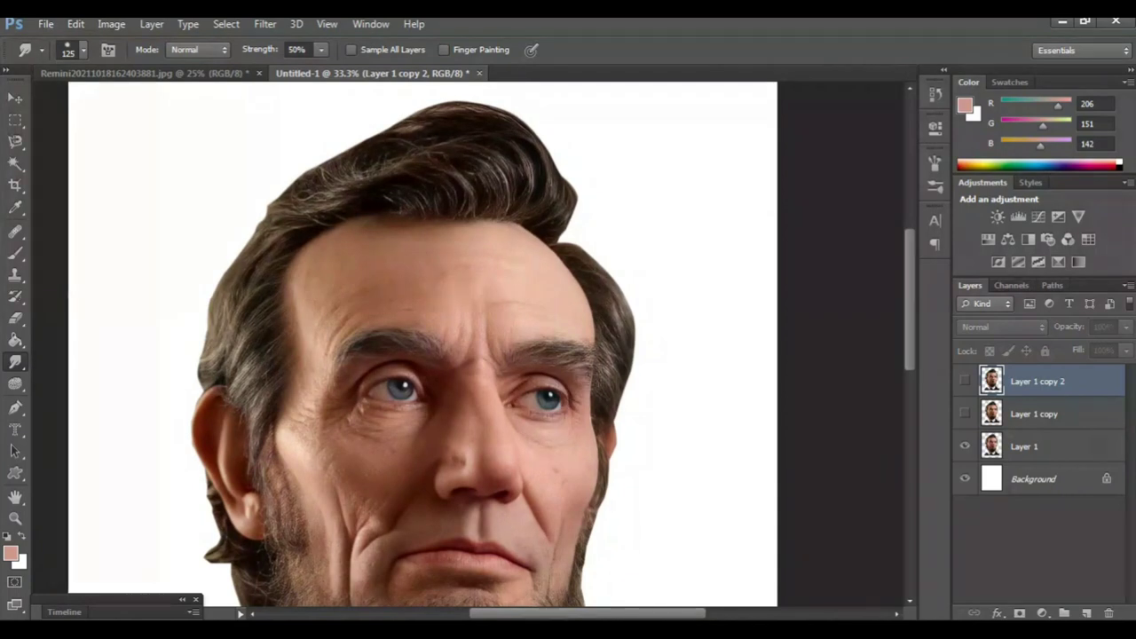
pyautogui.scroll(-2, 422, 344)
pyautogui.scroll(-2, 422, 344)
pyautogui.scroll(2, 422, 345)
pyautogui.scroll(1, 376, 292)
pyautogui.scroll(1, 376, 293)
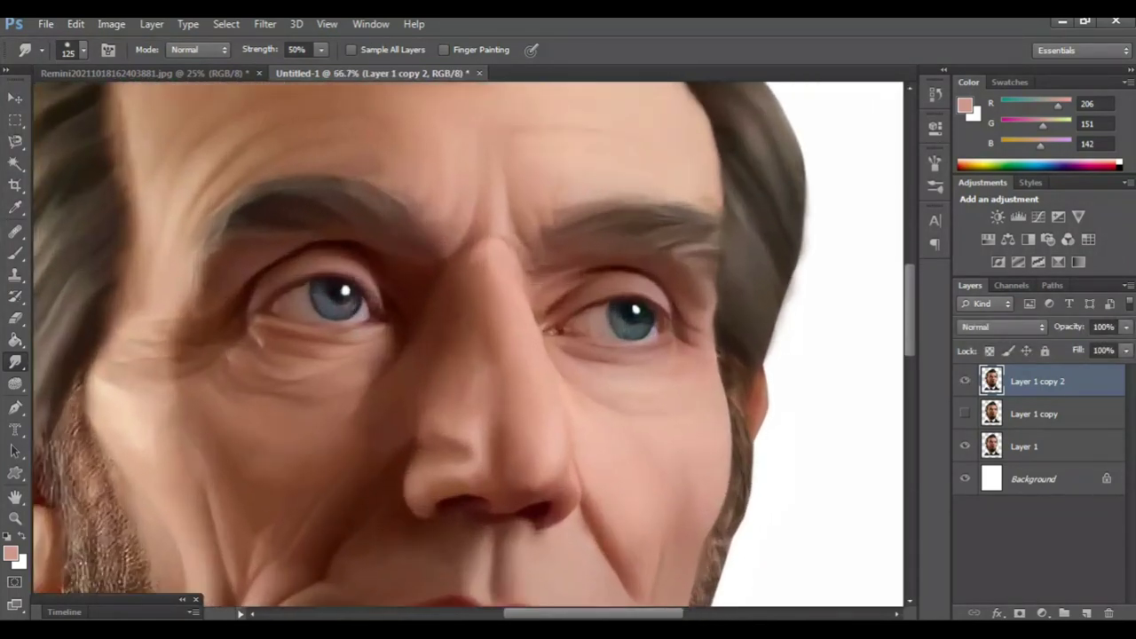
pyautogui.moveTo(417, 293)
pyautogui.mouseDown()
pyautogui.moveTo(558, 299)
pyautogui.moveTo(621, 203)
pyautogui.moveTo(629, 151)
pyautogui.moveTo(674, 106)
pyautogui.mouseUp()
pyautogui.scroll(1, 492, 346)
# Step: Shrink the Smudge brush to 90 and blend hair by the ear into the beard
pyautogui.press('[')
pyautogui.press('[')
pyautogui.scroll(1, 470, 344)
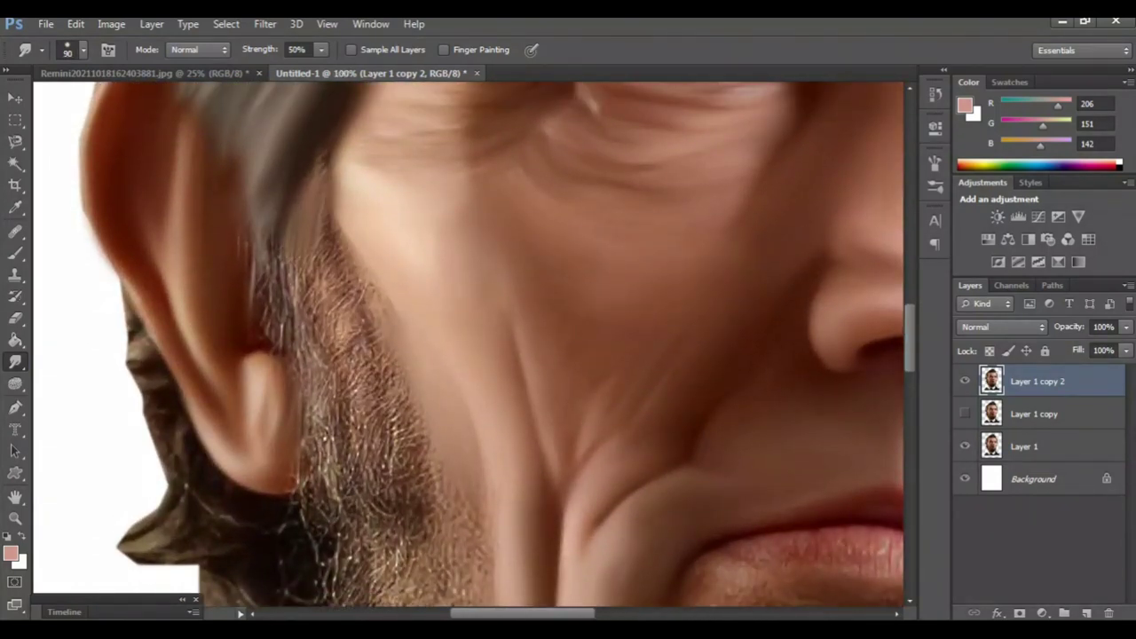
pyautogui.moveTo(319, 248)
pyautogui.mouseDown()
pyautogui.moveTo(293, 297)
pyautogui.moveTo(316, 311)
pyautogui.moveTo(275, 355)
pyautogui.mouseUp()
pyautogui.moveTo(266, 257); pyautogui.dragTo(258, 311)
# Step: Smear the beard stubble along the left cheek edge smooth
pyautogui.scroll(-2, 468, 345)
pyautogui.scroll(-1, 469, 344)
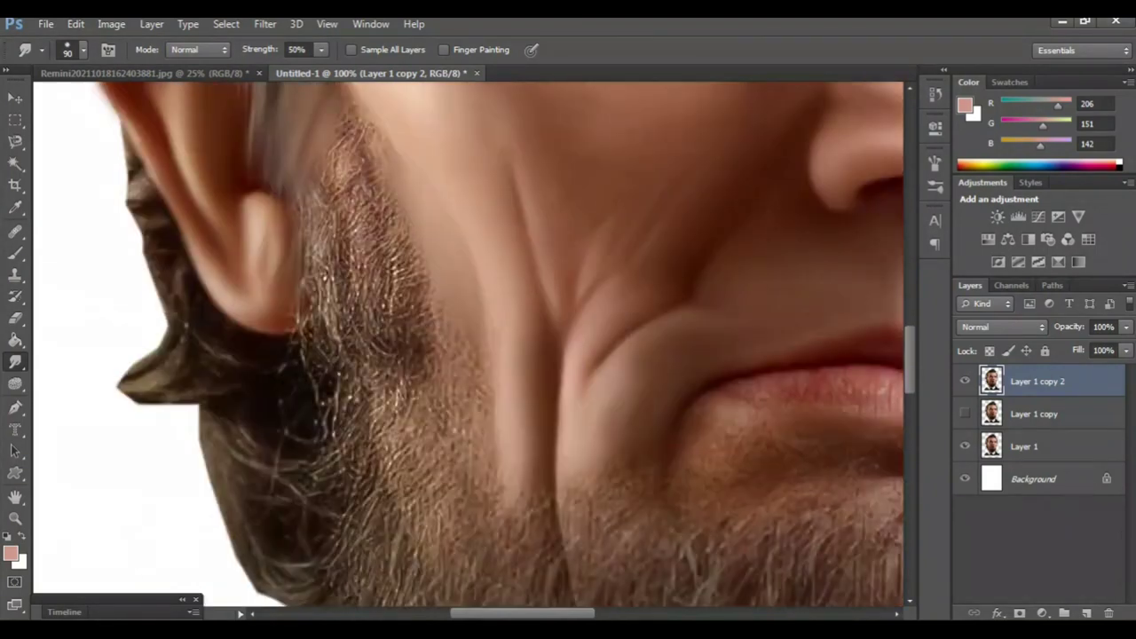
pyautogui.scroll(-5, 399, 258)
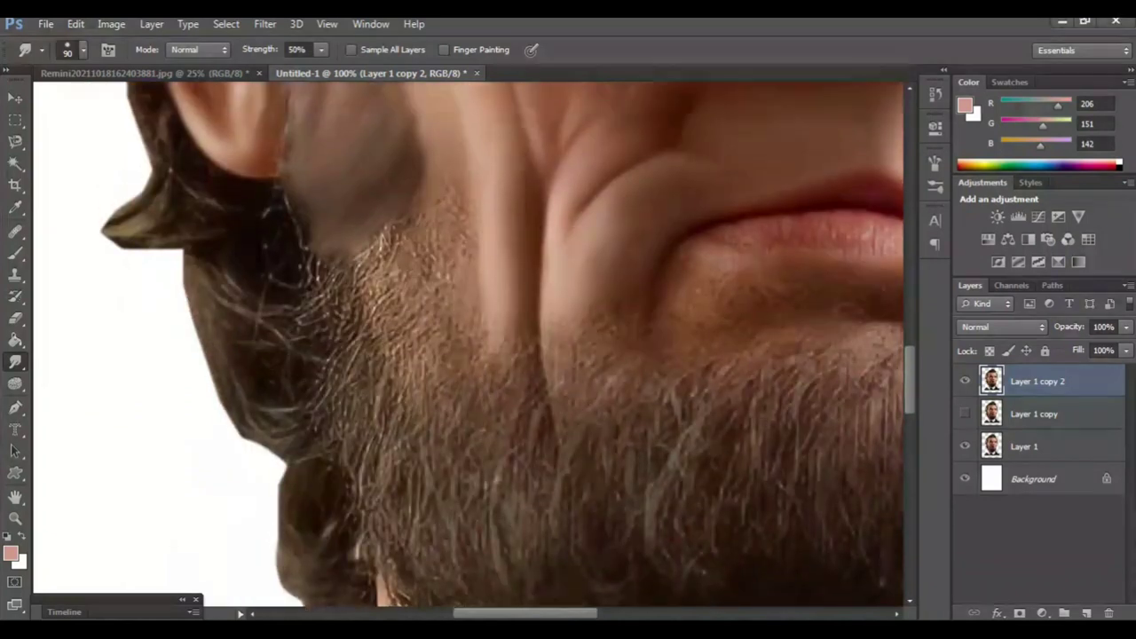
pyautogui.scroll(-1, 399, 257)
pyautogui.moveTo(446, 213); pyautogui.dragTo(460, 284)
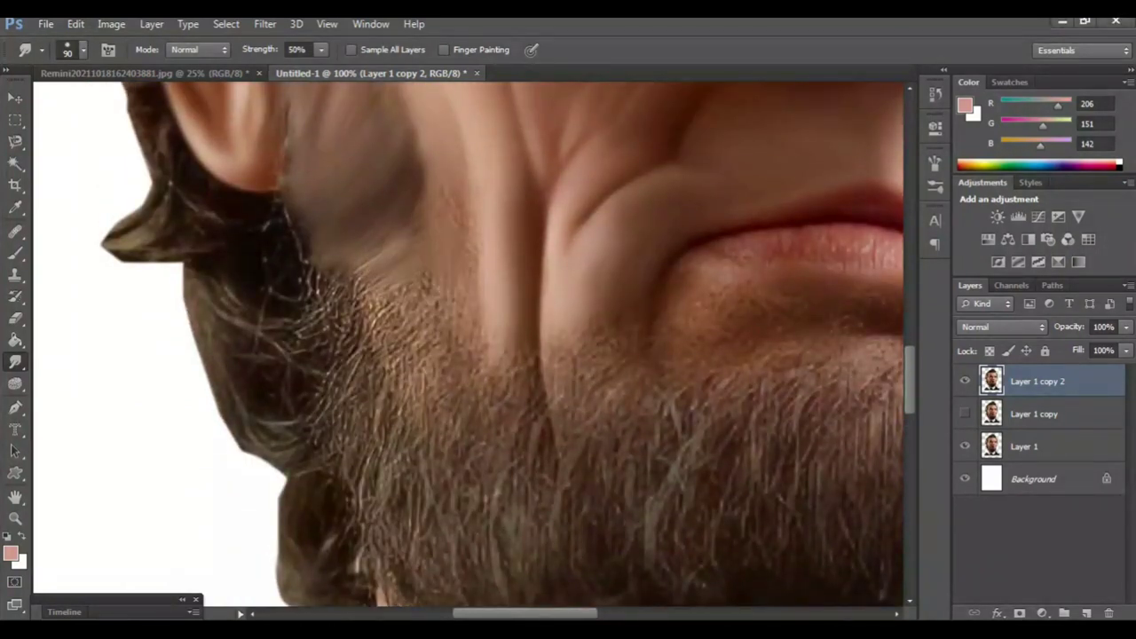
pyautogui.moveTo(386, 293); pyautogui.dragTo(316, 372)
pyautogui.moveTo(364, 266); pyautogui.dragTo(297, 351)
pyautogui.scroll(-2, 506, 346)
pyautogui.moveTo(413, 266)
pyautogui.mouseDown()
pyautogui.moveTo(373, 298)
pyautogui.moveTo(324, 382)
pyautogui.moveTo(306, 390)
pyautogui.moveTo(417, 300)
pyautogui.moveTo(377, 365)
pyautogui.moveTo(350, 448)
pyautogui.mouseUp()
# Step: Soften the outer beard edge with upward and downward smudge strokes
pyautogui.scroll(-2, 323, 313)
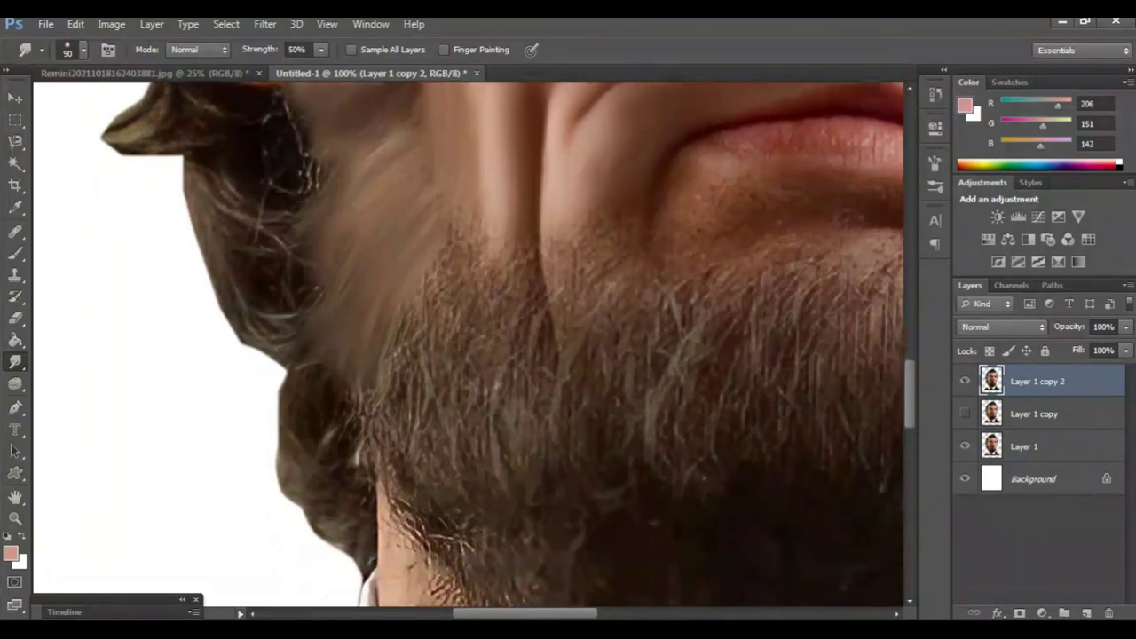
pyautogui.moveTo(417, 306); pyautogui.dragTo(461, 247)
pyautogui.moveTo(417, 315); pyautogui.dragTo(366, 412)
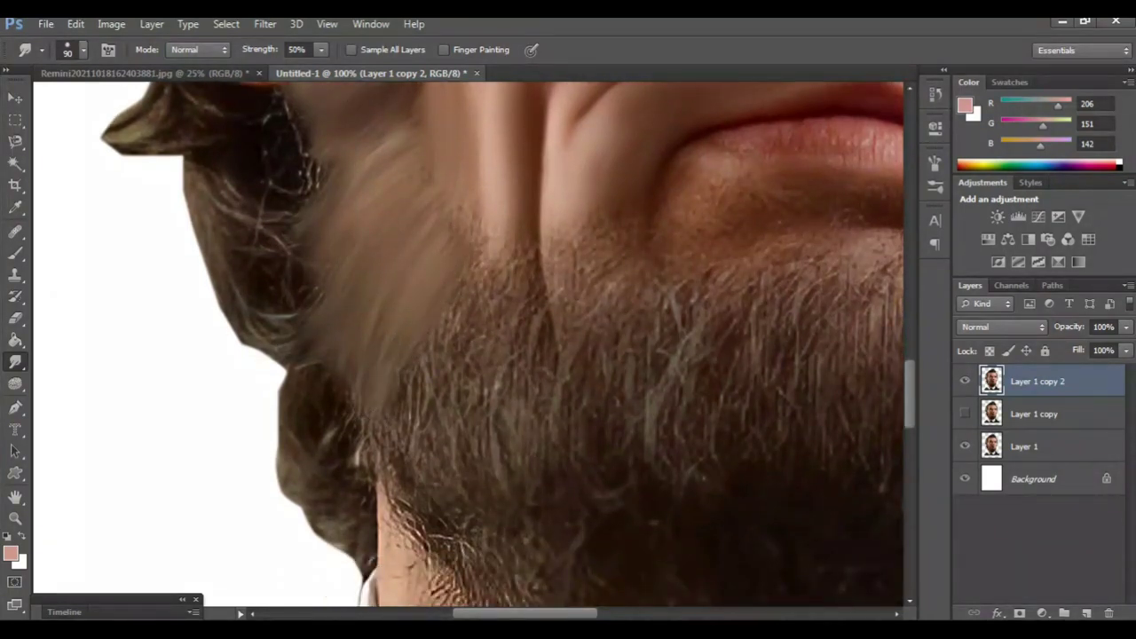
pyautogui.scroll(2, 366, 413)
pyautogui.moveTo(454, 289); pyautogui.dragTo(475, 268)
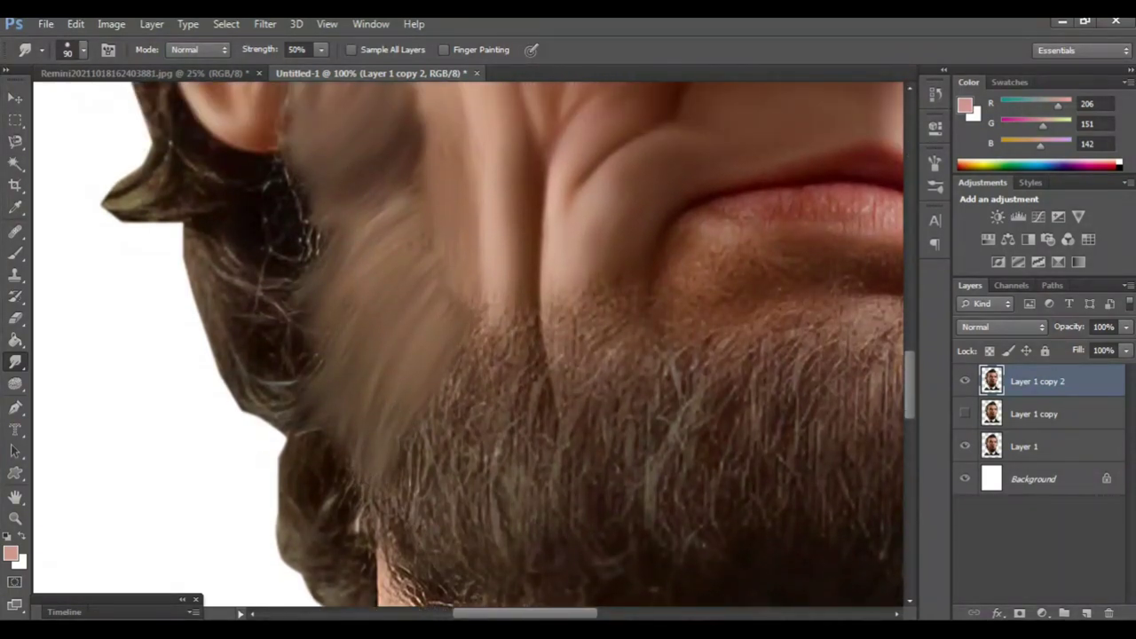
pyautogui.scroll(-2, 469, 344)
pyautogui.hscroll(2, 469, 345)
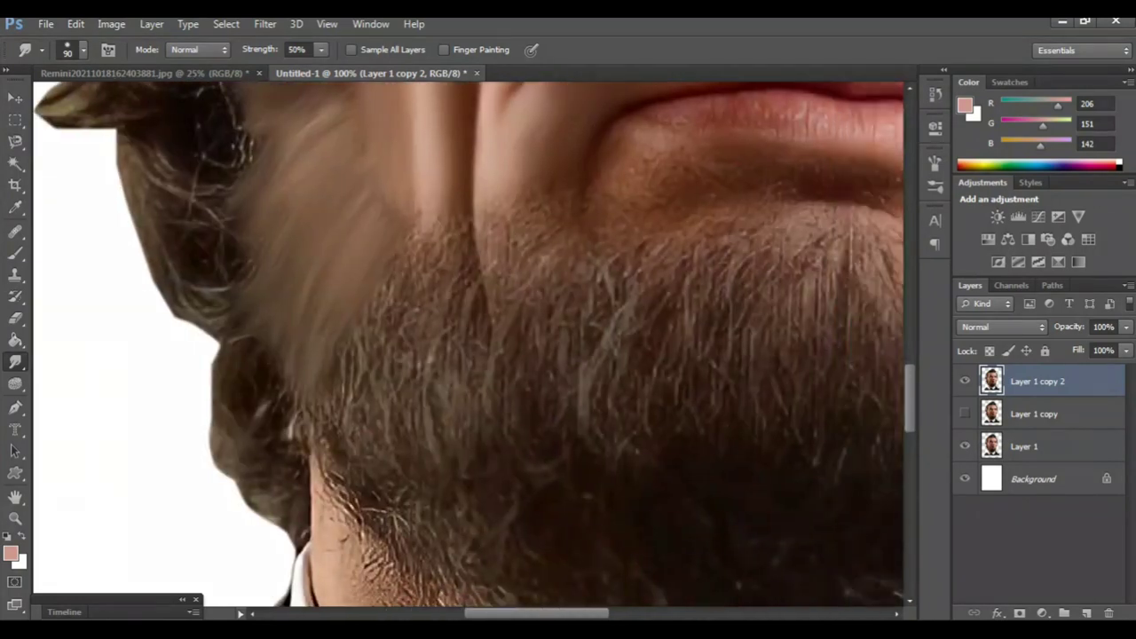
pyautogui.moveTo(387, 334)
pyautogui.mouseDown()
pyautogui.moveTo(380, 310)
pyautogui.moveTo(415, 241)
pyautogui.mouseUp()
pyautogui.moveTo(355, 354); pyautogui.dragTo(335, 438)
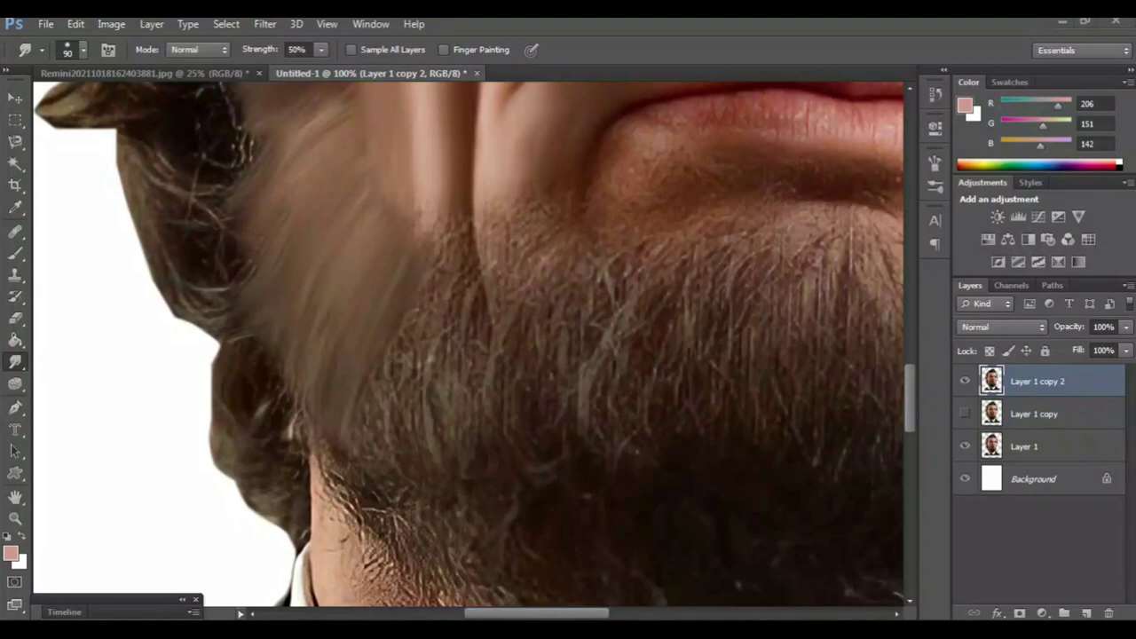
# Step: Blend the beard edge into the background and pull beard hair down over the neck
pyautogui.hscroll(3, 468, 344)
pyautogui.scroll(-2, 468, 344)
pyautogui.moveTo(341, 302)
pyautogui.mouseDown()
pyautogui.moveTo(368, 238)
pyautogui.moveTo(417, 191)
pyautogui.mouseUp()
pyautogui.scroll(-1, 469, 345)
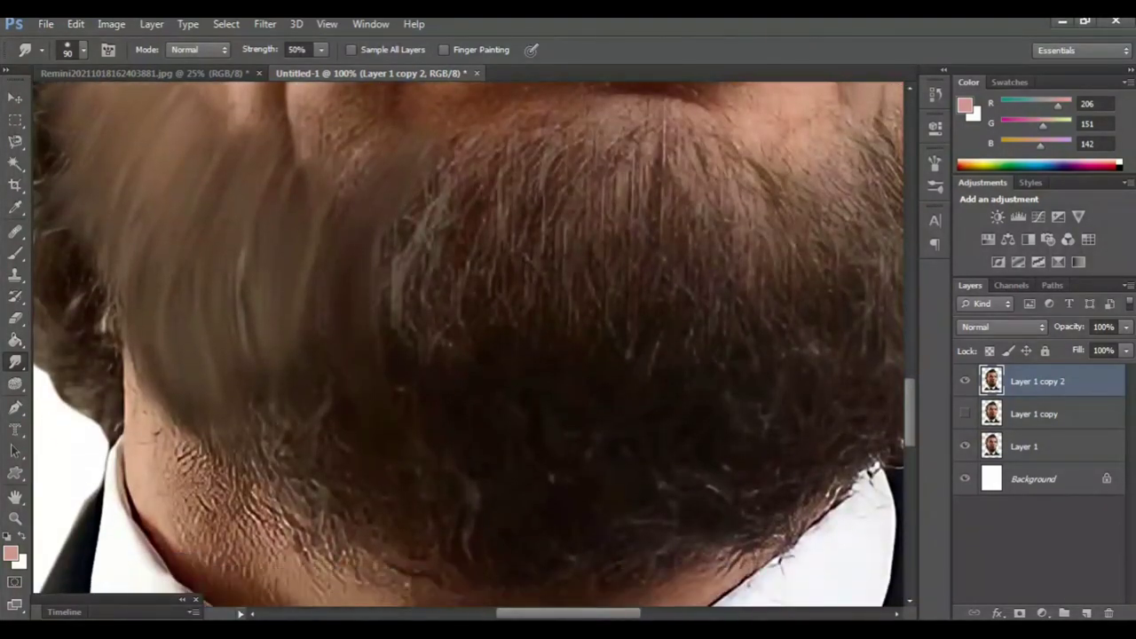
pyautogui.moveTo(321, 408); pyautogui.dragTo(332, 419)
pyautogui.moveTo(315, 470); pyautogui.dragTo(322, 495)
pyautogui.moveTo(275, 355); pyautogui.dragTo(301, 501)
pyautogui.moveTo(258, 394); pyautogui.dragTo(262, 453)
pyautogui.moveTo(471, 346); pyautogui.dragTo(417, 411)
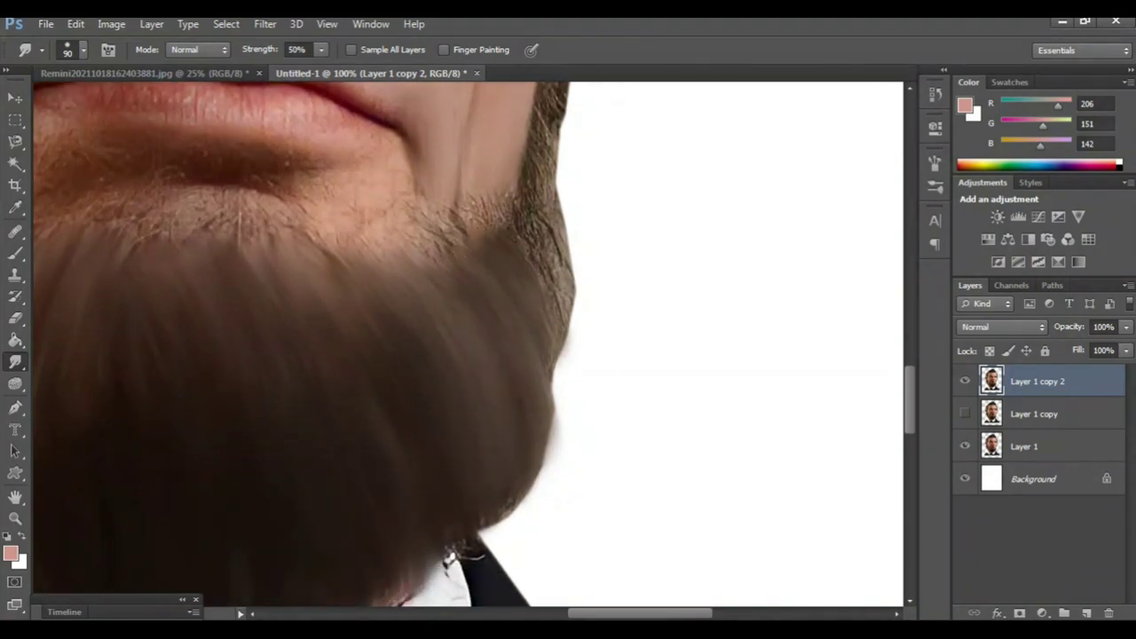
# Step: Drag short smudge strokes along the right beard edge up the jawline
pyautogui.scroll(3, 468, 345)
pyautogui.scroll(3, 467, 344)
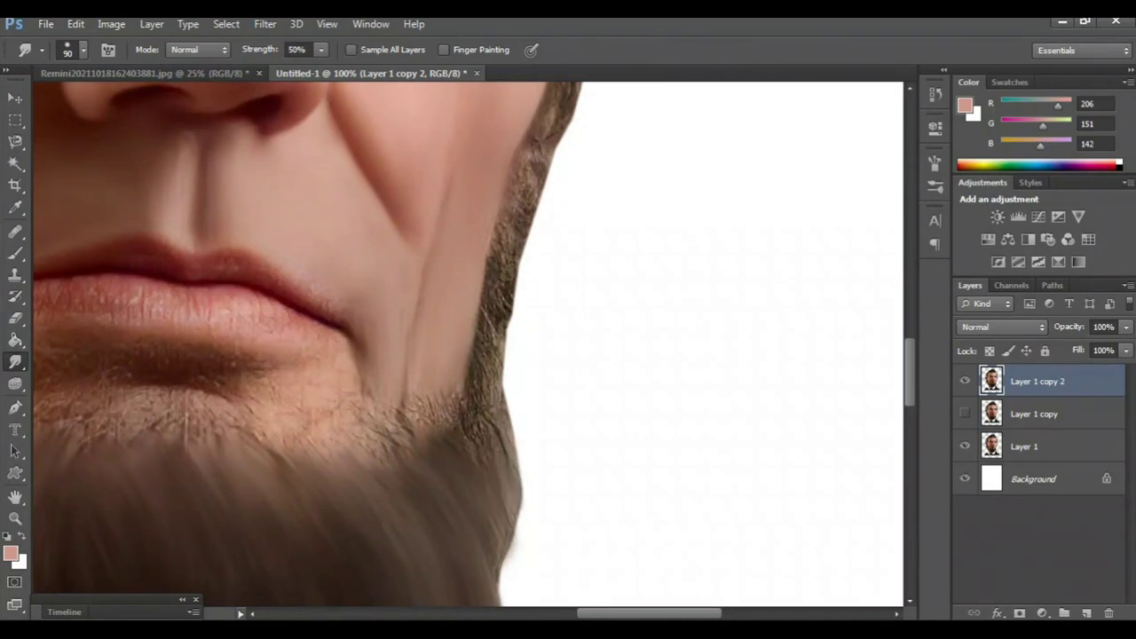
pyautogui.scroll(2, 468, 344)
pyautogui.moveTo(483, 413); pyautogui.dragTo(509, 457)
pyautogui.moveTo(483, 346); pyautogui.dragTo(515, 413)
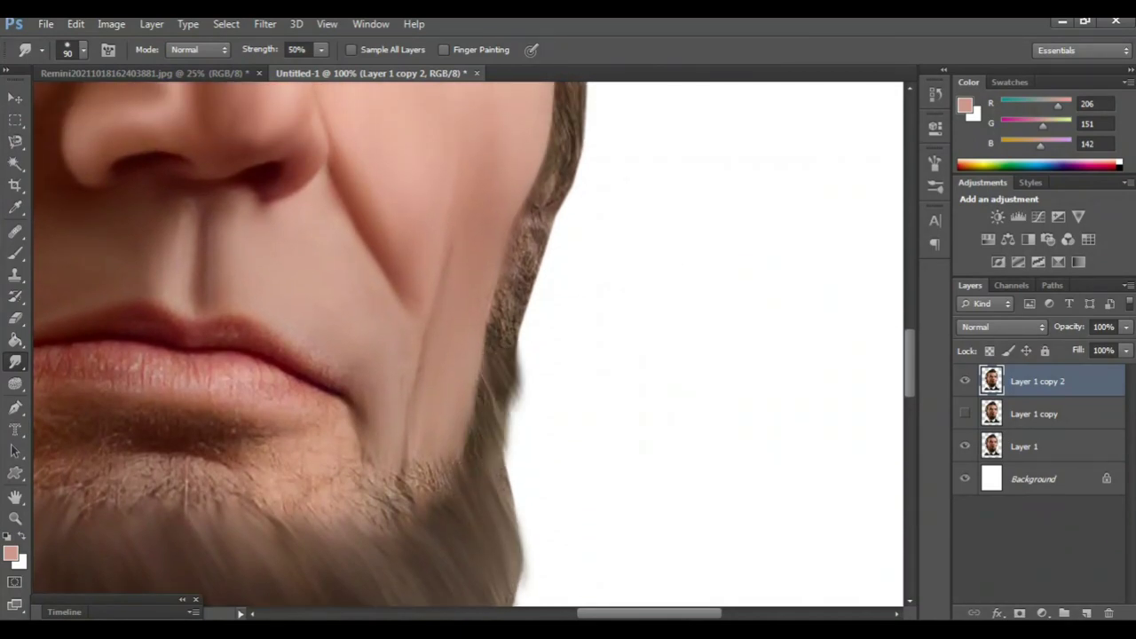
pyautogui.scroll(2, 468, 344)
pyautogui.moveTo(492, 364); pyautogui.dragTo(528, 431)
pyautogui.moveTo(506, 337); pyautogui.dragTo(544, 417)
pyautogui.scroll(2, 468, 344)
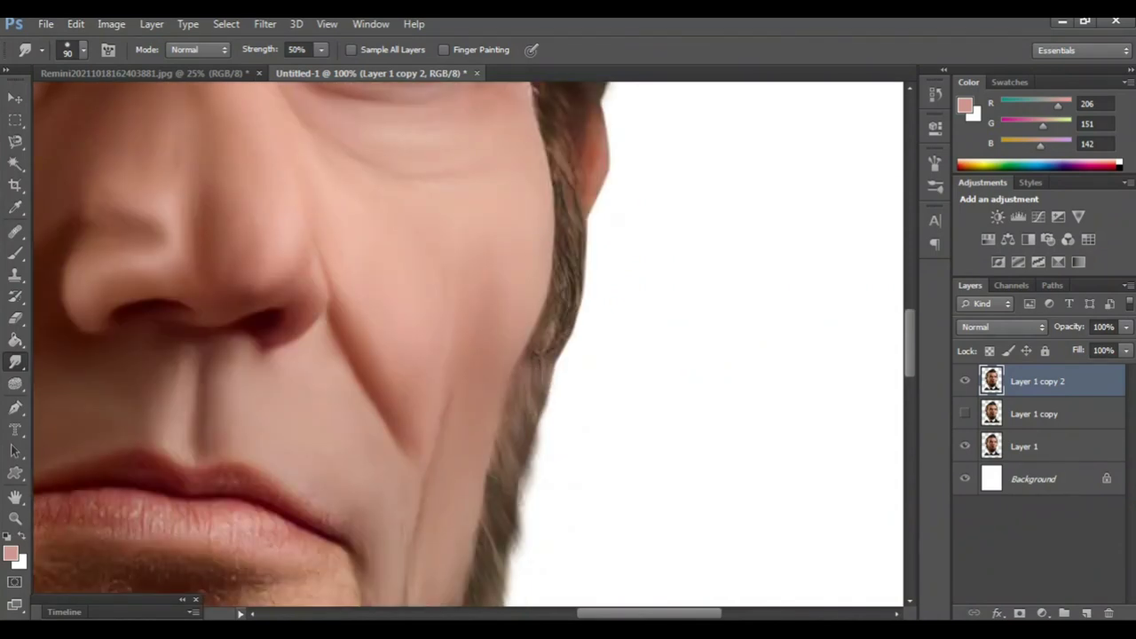
pyautogui.hotkey('ctrl', '-')
pyautogui.hotkey('ctrl', '-')
pyautogui.hotkey('ctrl', '-')
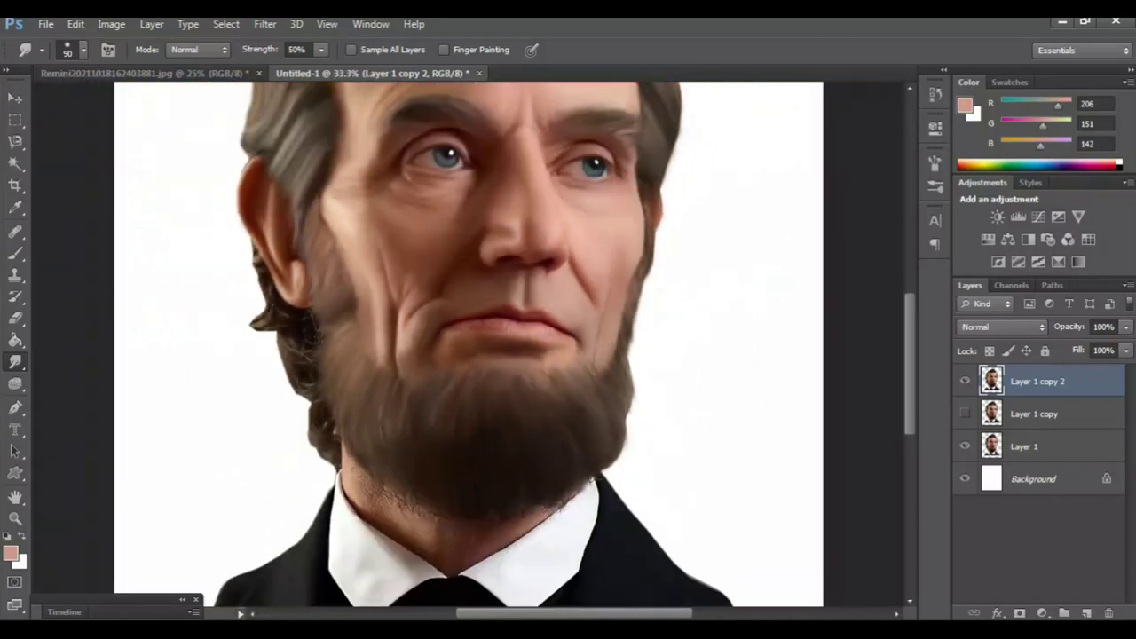
pyautogui.hotkey('ctrl', '-')
pyautogui.hotkey('ctrl', '-')
pyautogui.hotkey('ctrl', '+')
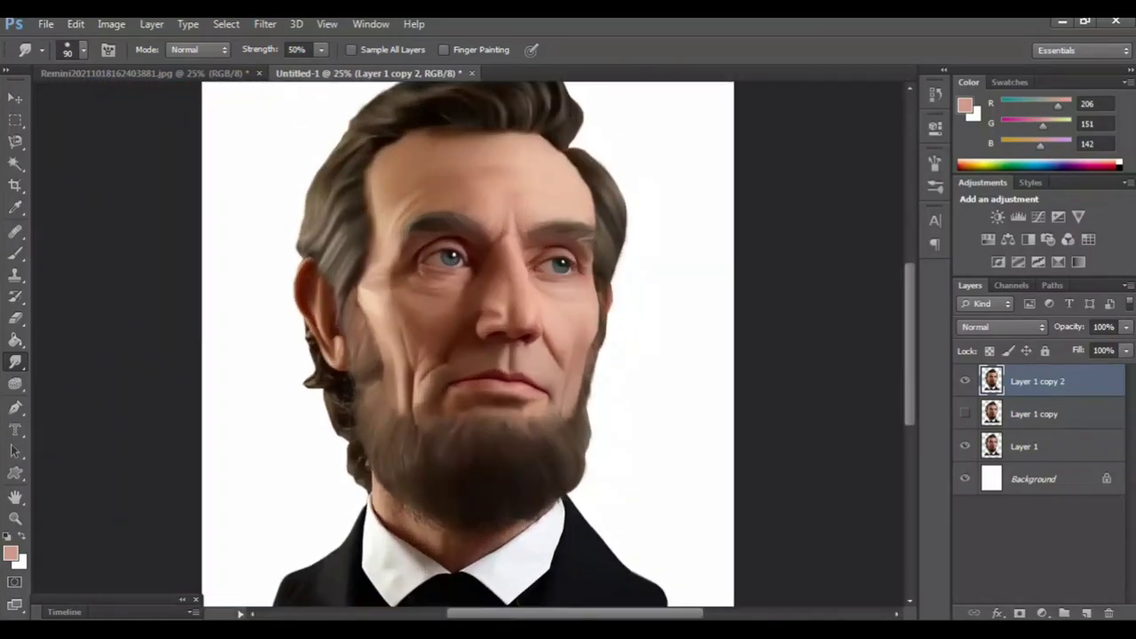
pyautogui.click(965, 381)
pyautogui.click(965, 381)
pyautogui.click(965, 380)
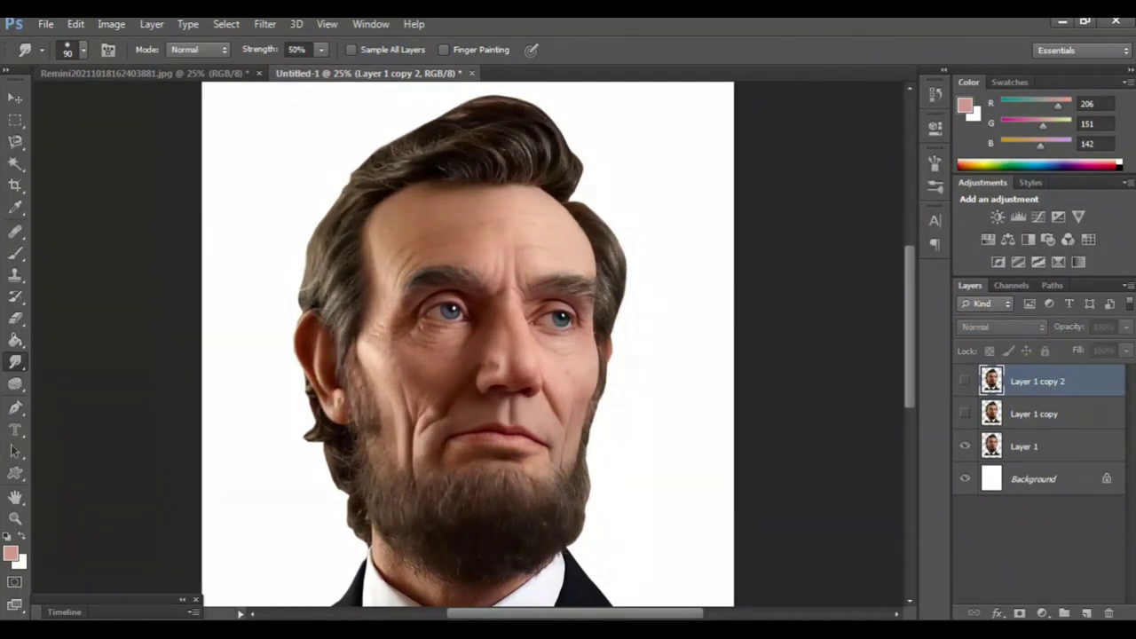
pyautogui.click(964, 381)
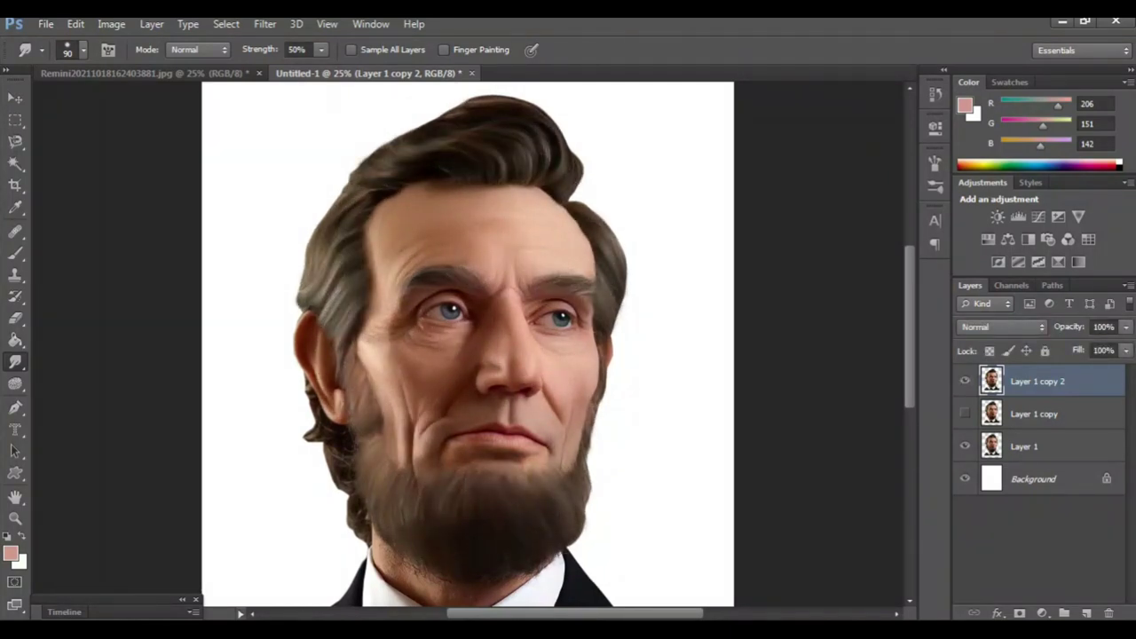
pyautogui.hotkey('ctrl', '+')
# Step: Smudge the hair beside the ear into soft wisps with a slightly larger brush
pyautogui.hotkey('ctrl', '+')
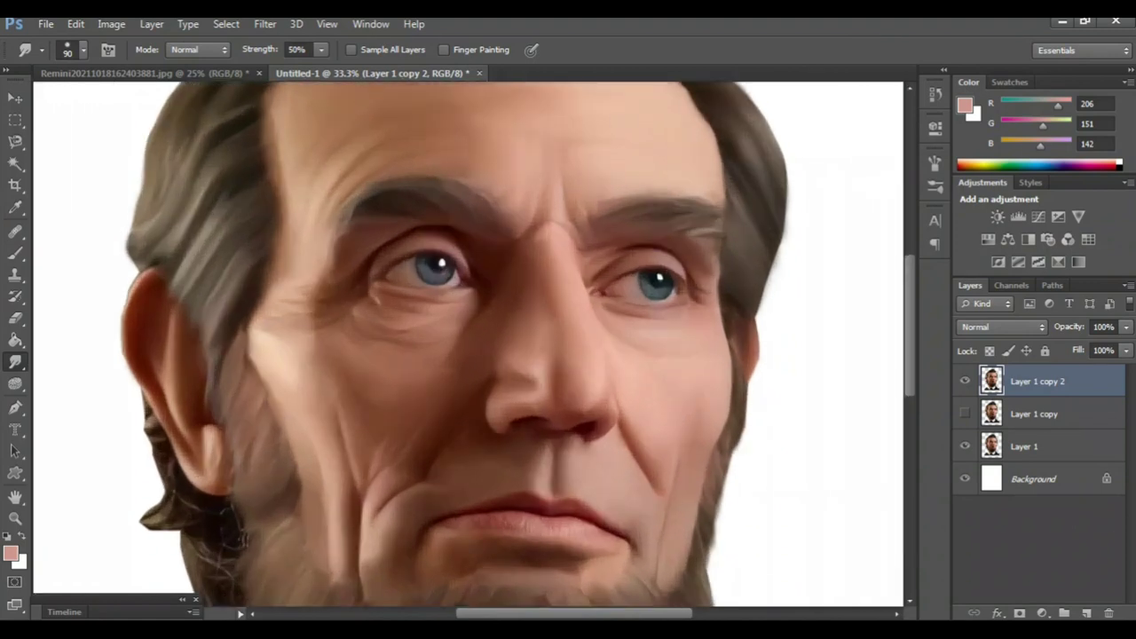
pyautogui.hotkey('ctrl', '+')
pyautogui.hscroll(-5, 469, 344)
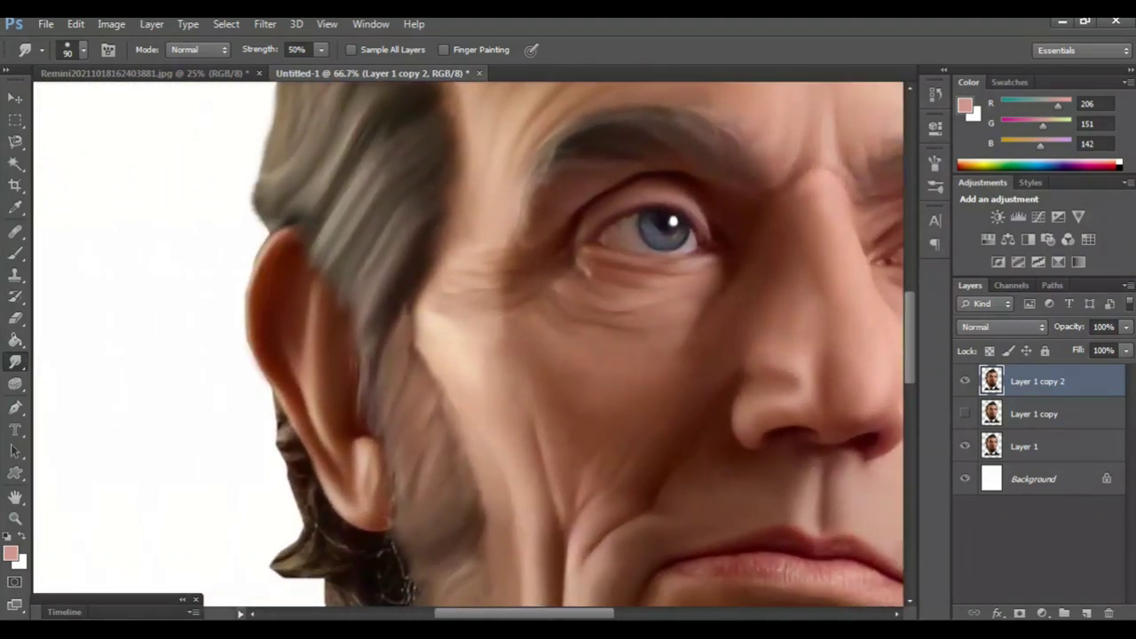
pyautogui.scroll(-5, 469, 345)
pyautogui.press(']')
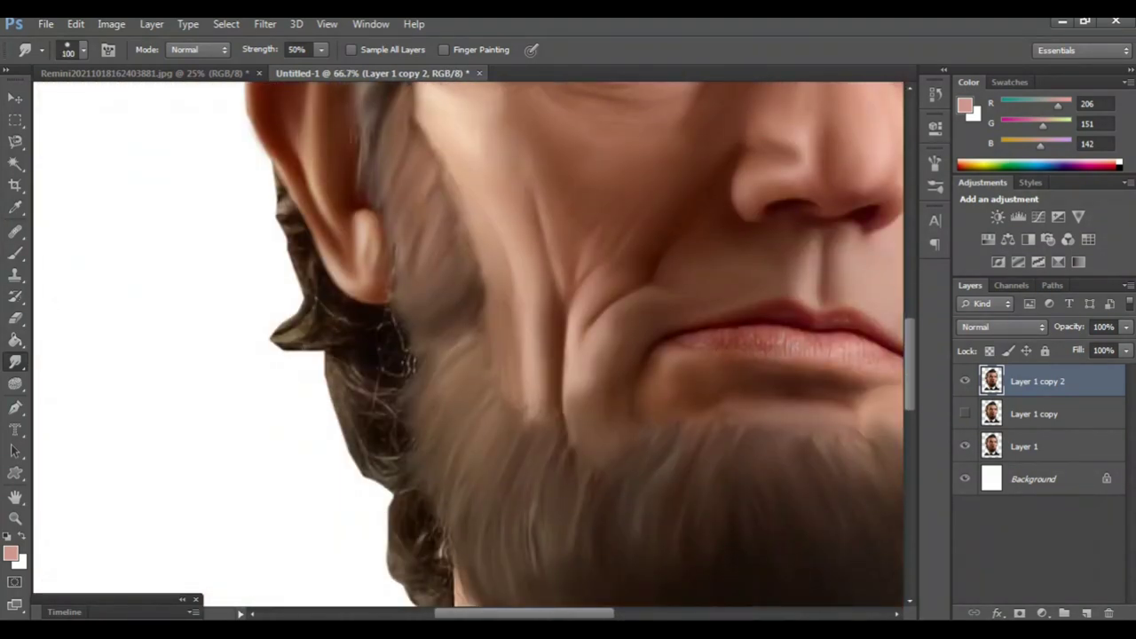
pyautogui.moveTo(300, 200)
pyautogui.mouseDown()
pyautogui.moveTo(275, 232)
pyautogui.moveTo(271, 311)
pyautogui.mouseUp()
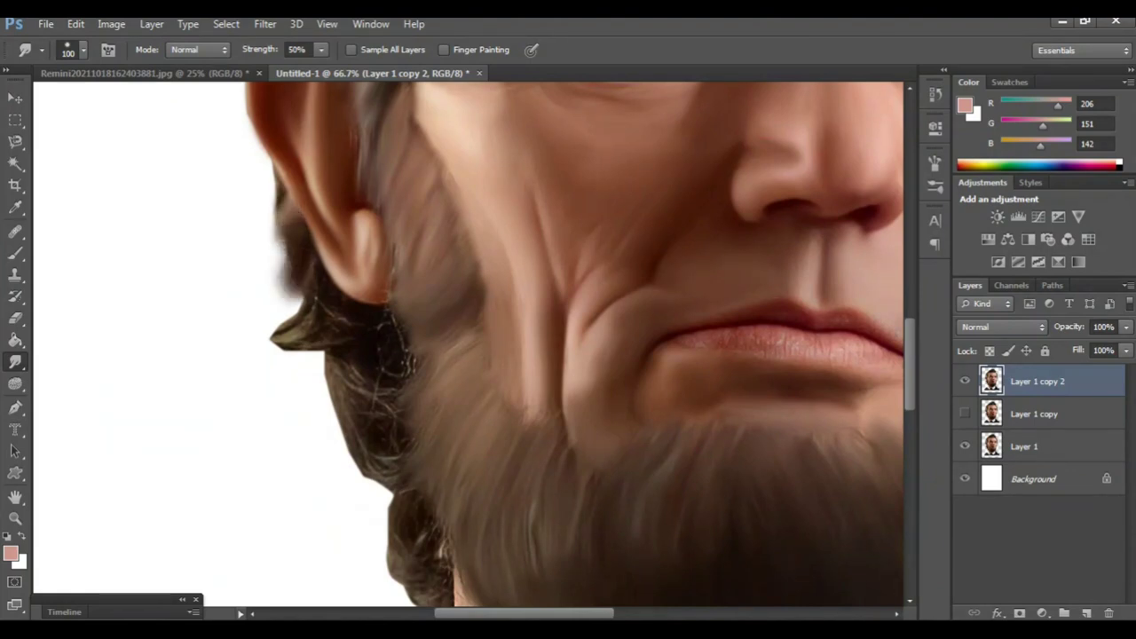
# Step: Enlarge the smudge brush to 150 and blend the left collar edges and neck shadow
pyautogui.scroll(-5, 469, 344)
pyautogui.scroll(-5, 469, 344)
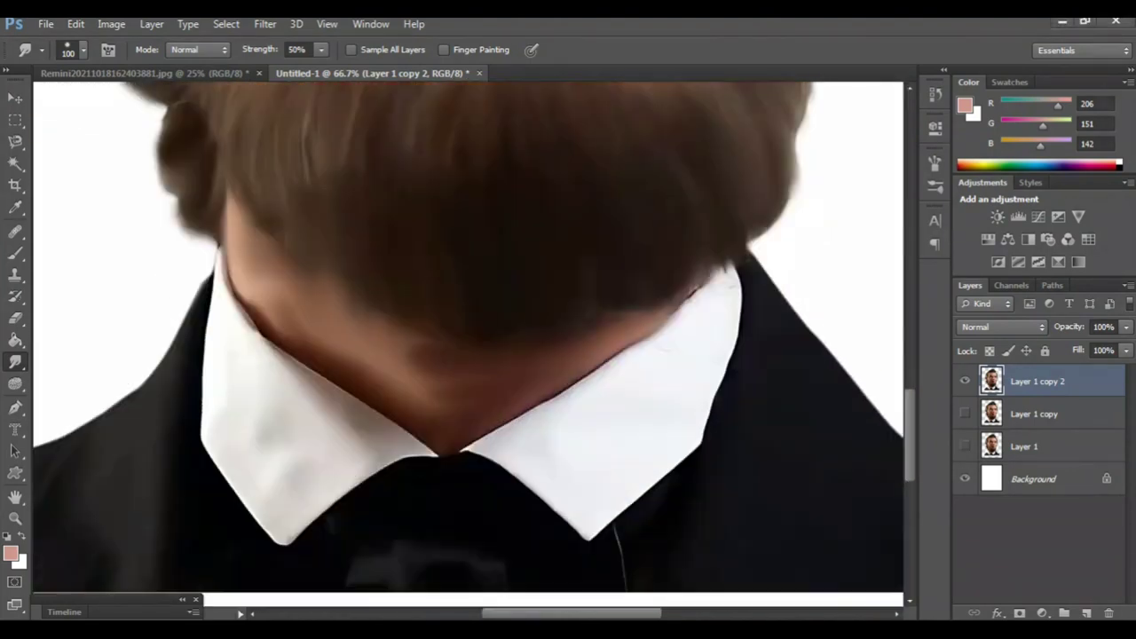
pyautogui.scroll(-3, 468, 344)
pyautogui.press(']')
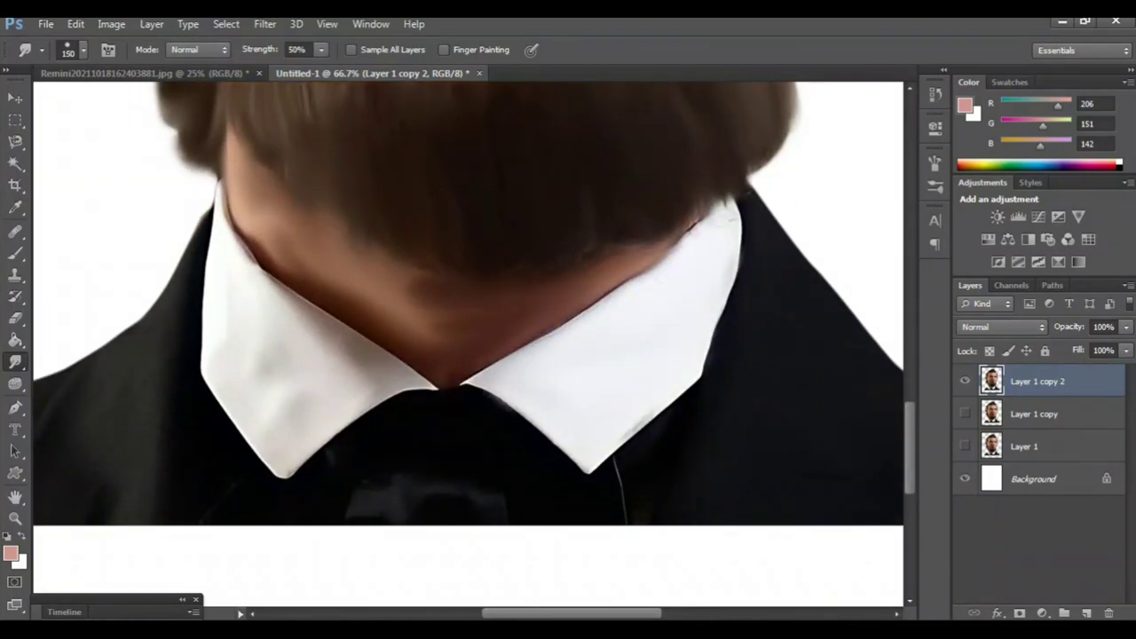
pyautogui.scroll(2, 469, 331)
pyautogui.hscroll(-2, 469, 331)
pyautogui.scroll(1, 468, 331)
pyautogui.moveTo(470, 415)
pyautogui.mouseDown()
pyautogui.moveTo(435, 409)
pyautogui.moveTo(284, 297)
pyautogui.mouseUp()
pyautogui.moveTo(417, 443)
pyautogui.mouseDown()
pyautogui.moveTo(373, 510)
pyautogui.moveTo(302, 462)
pyautogui.moveTo(288, 381)
pyautogui.moveTo(435, 471)
pyautogui.mouseUp()
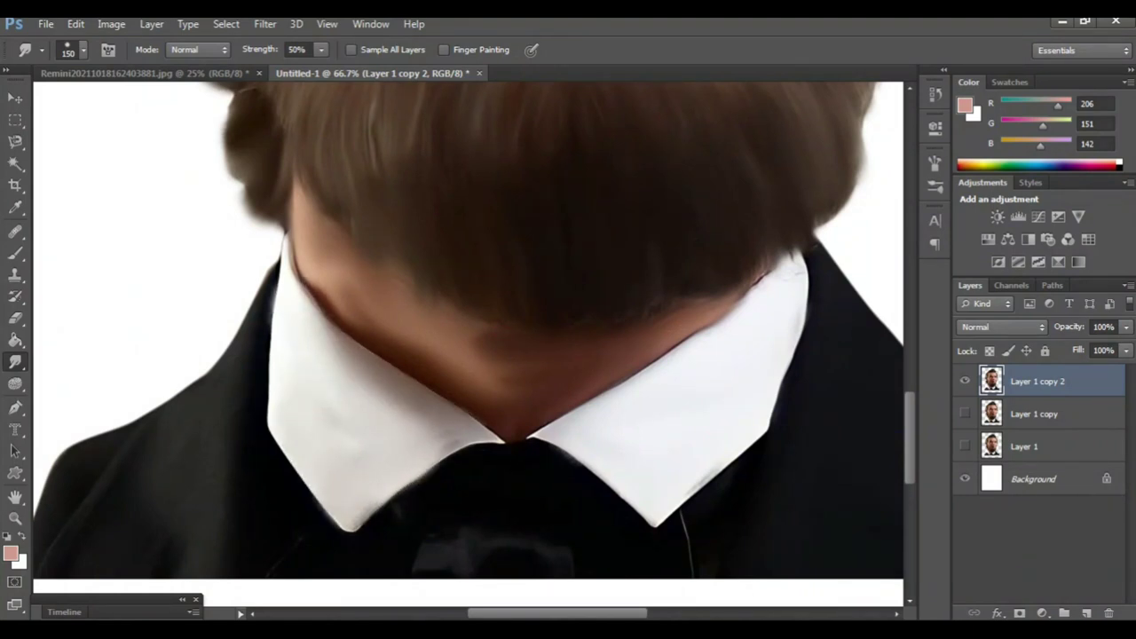
pyautogui.scroll(3, 468, 345)
pyautogui.scroll(2, 468, 344)
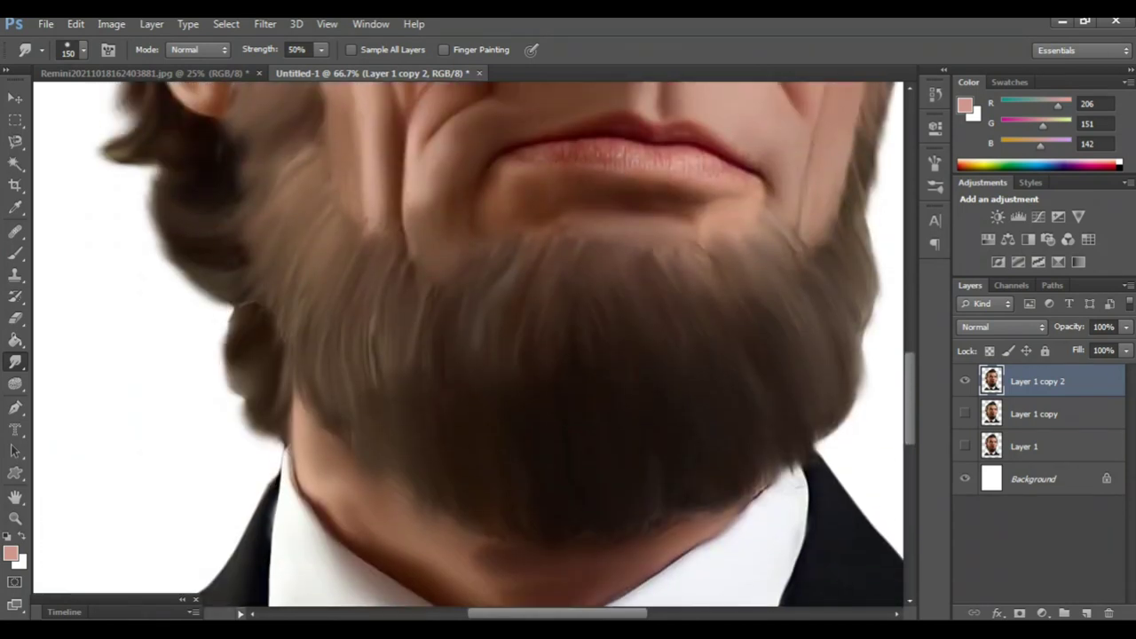
pyautogui.scroll(4, 468, 344)
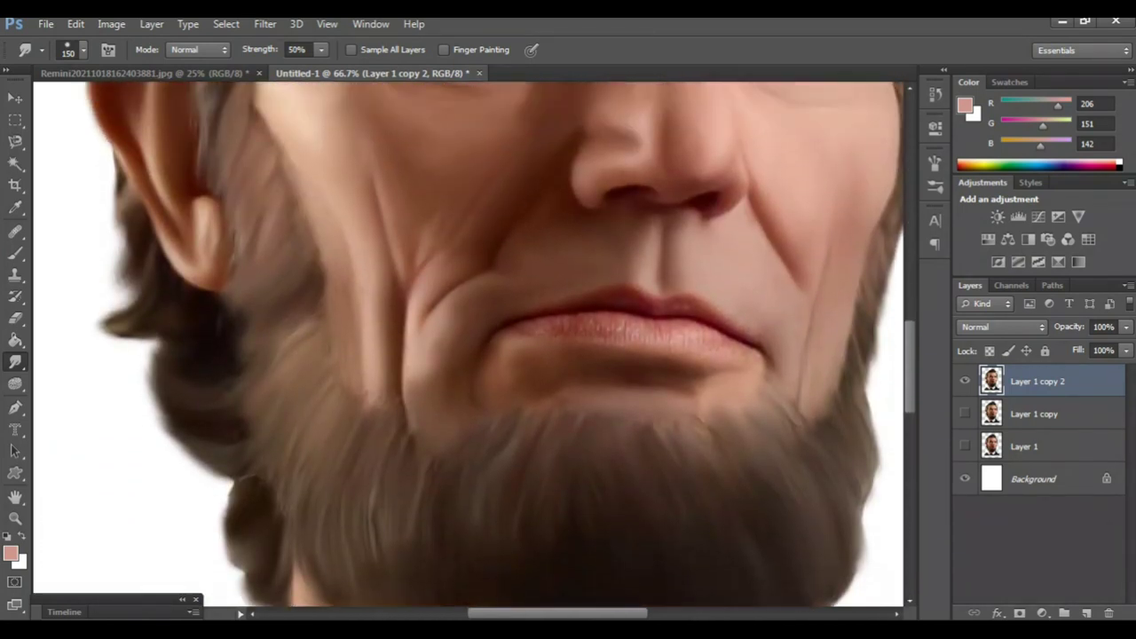
pyautogui.hotkey('ctrl', '+')
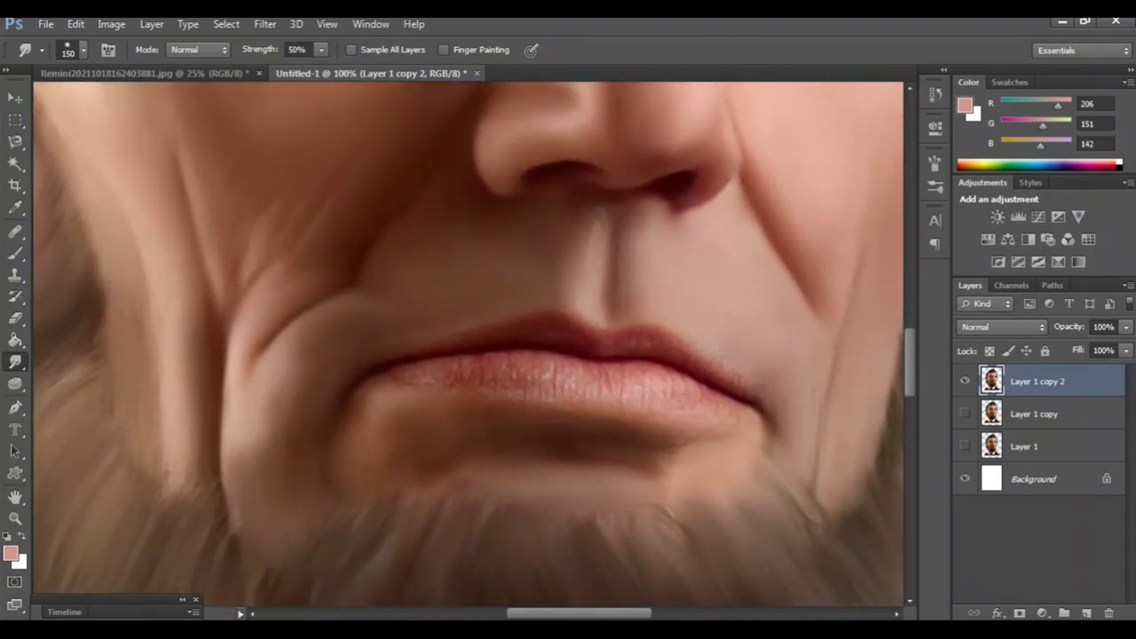
# Step: Smudge the lower lip, the left lip seam and the right corner smooth with a size-80 brush
pyautogui.press('[')
pyautogui.press('[')
pyautogui.press('[')
pyautogui.moveTo(546, 375)
pyautogui.mouseDown()
pyautogui.moveTo(573, 384)
pyautogui.moveTo(399, 372)
pyautogui.mouseUp()
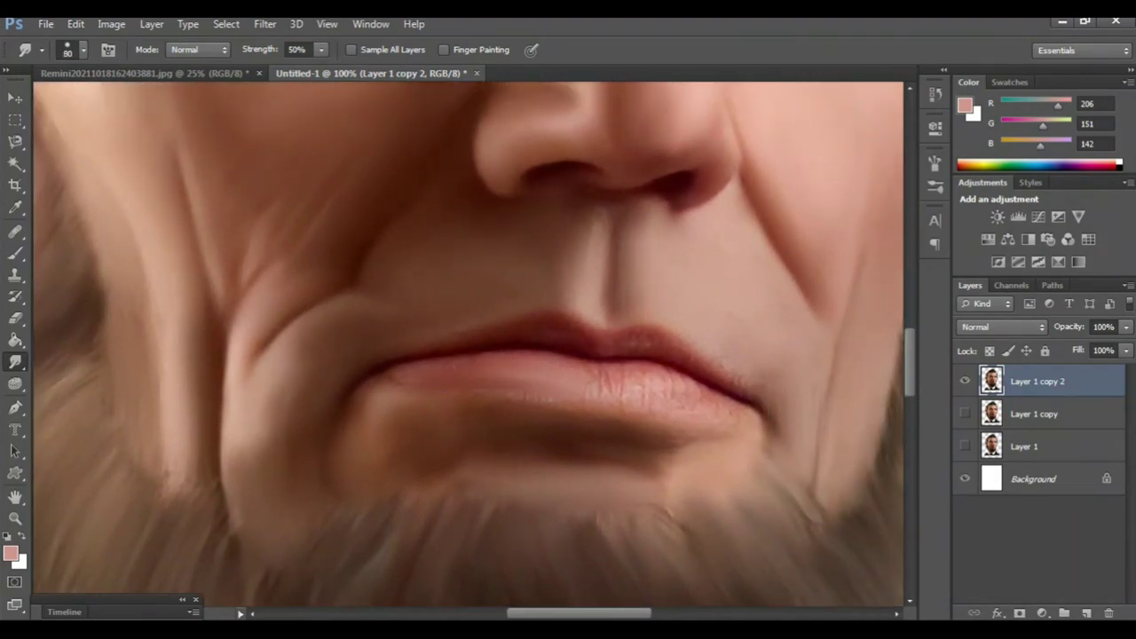
pyautogui.moveTo(625, 377); pyautogui.dragTo(740, 395)
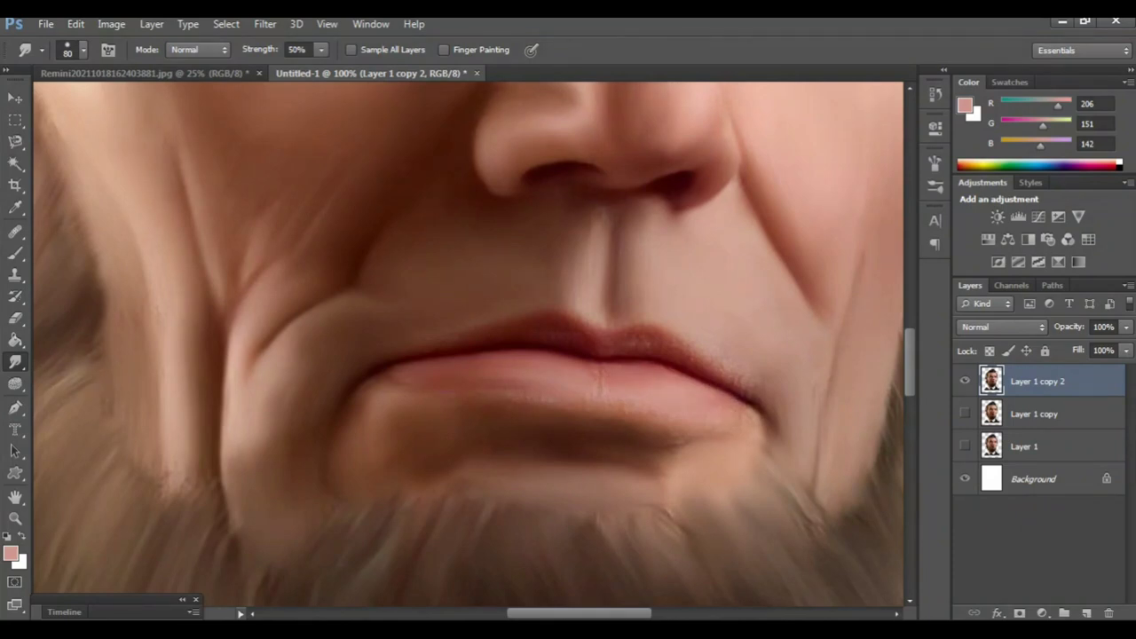
pyautogui.moveTo(464, 359); pyautogui.dragTo(399, 367)
pyautogui.moveTo(648, 355); pyautogui.dragTo(765, 407)
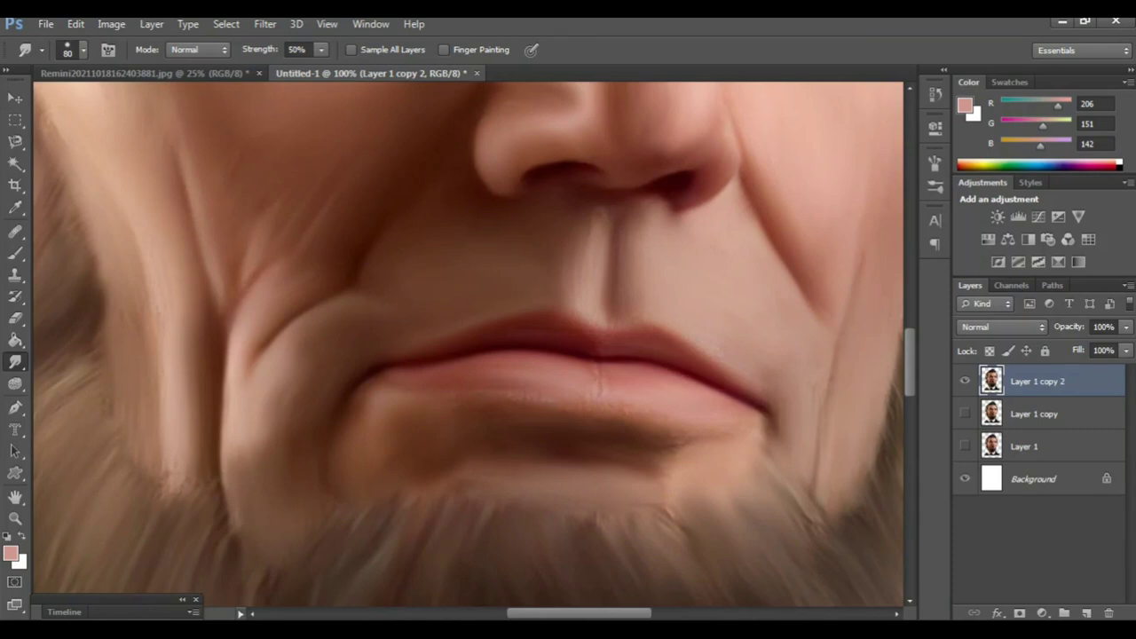
pyautogui.hotkey('ctrl', '-')
pyautogui.hotkey('ctrl', '-')
pyautogui.hotkey('ctrl', '-')
pyautogui.hotkey('ctrl', '-')
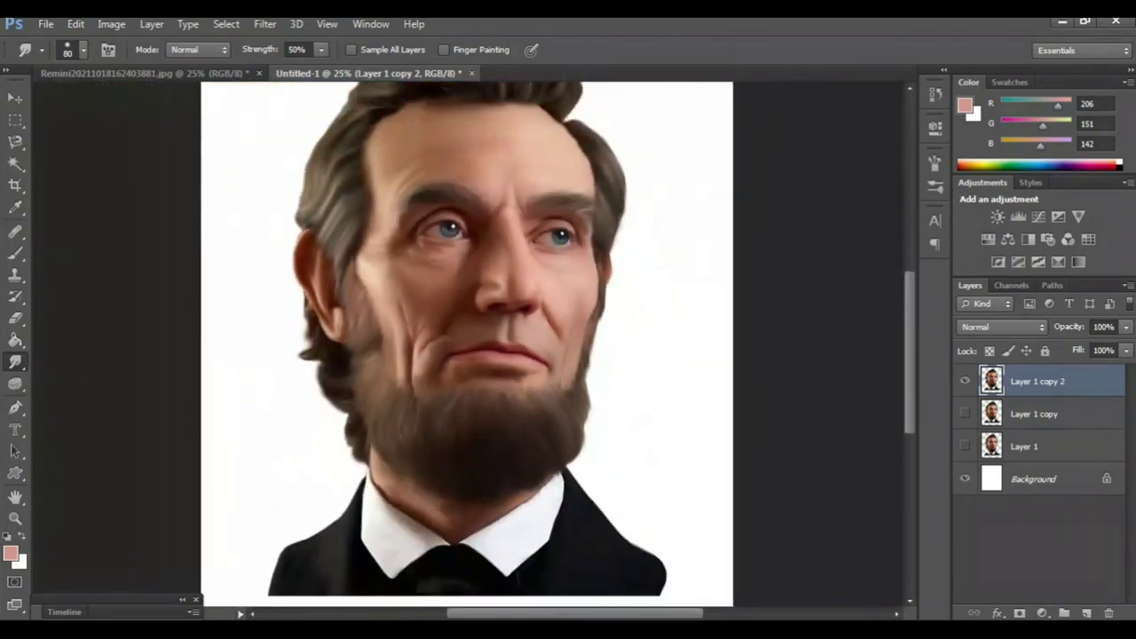
# Step: Toggle layer visibility to compare the smoothed painting with the original photo, leaving the painting visible
pyautogui.scroll(2, 467, 343)
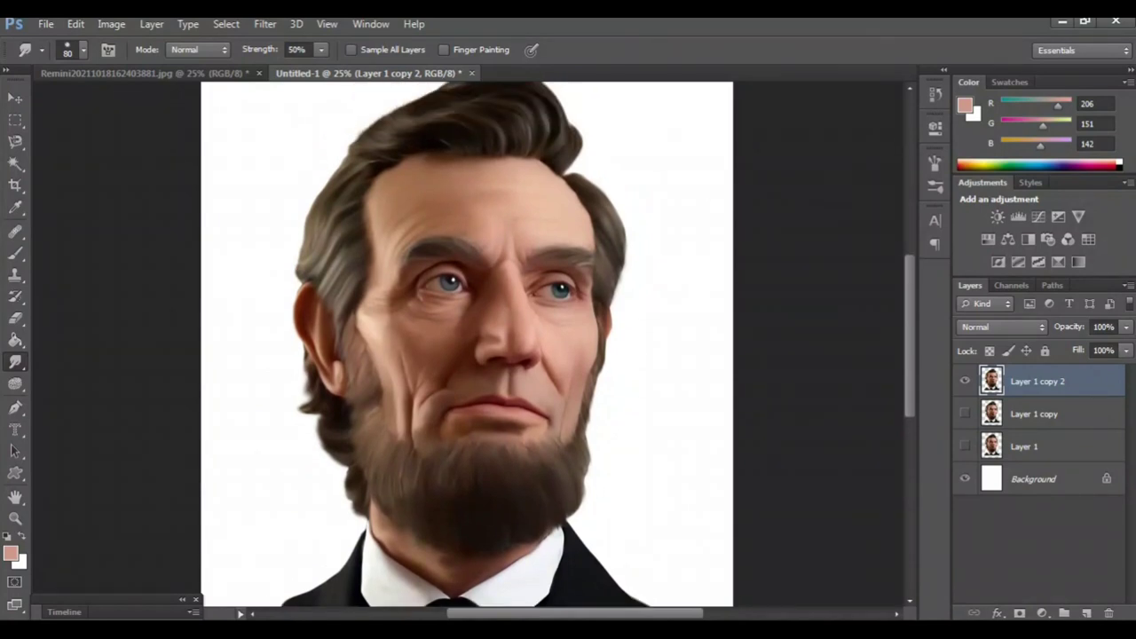
pyautogui.click(965, 380)
pyautogui.click(965, 447)
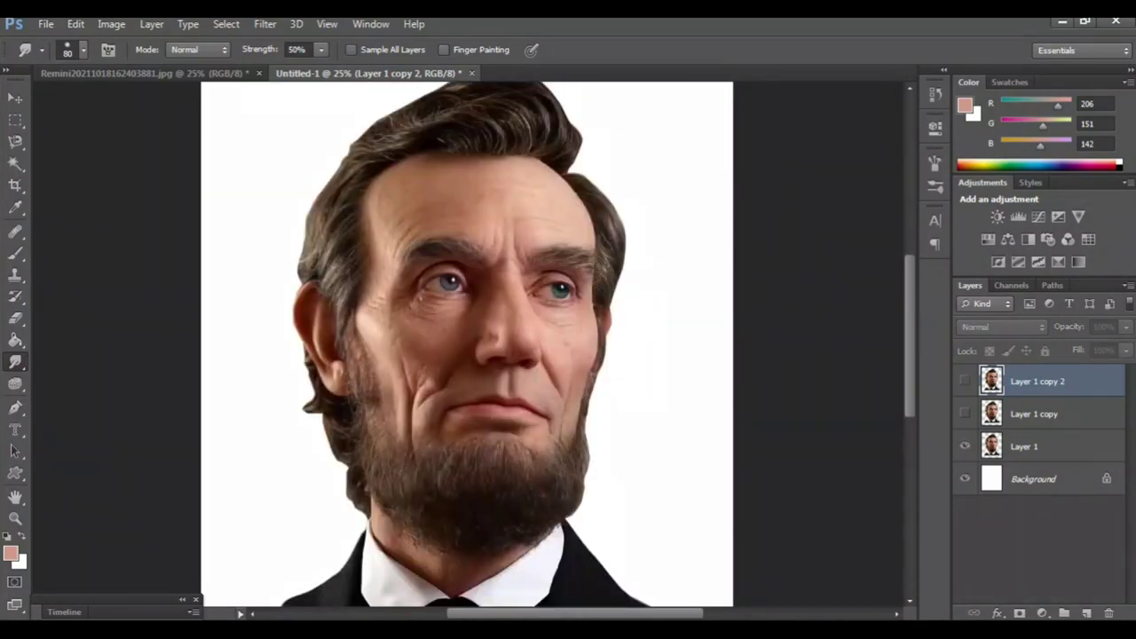
pyautogui.click(965, 381)
pyautogui.click(964, 381)
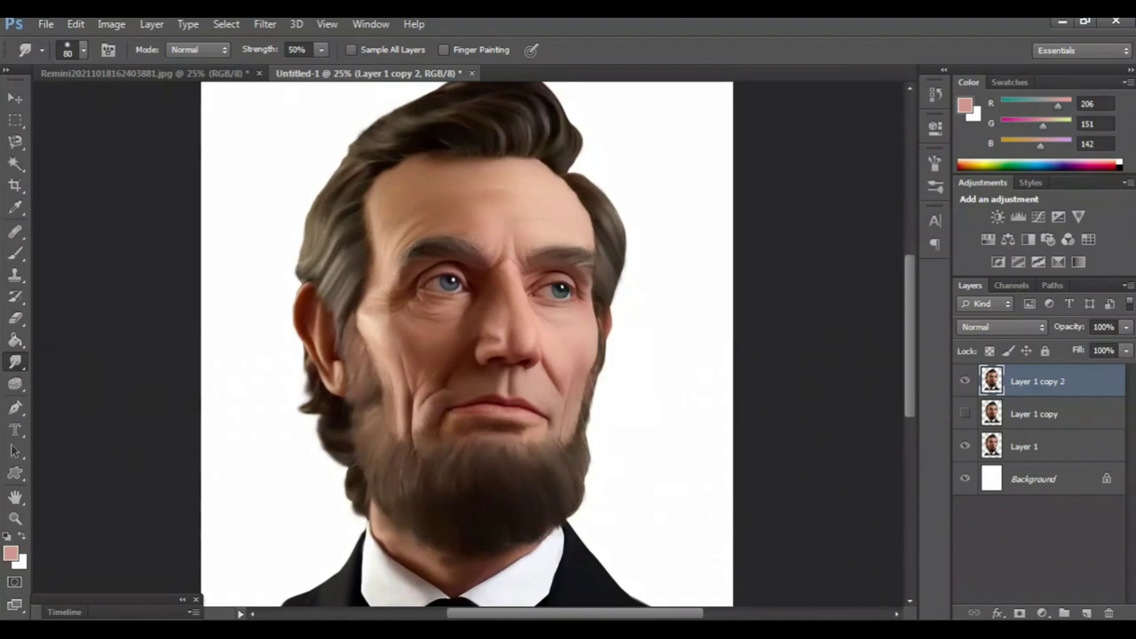
pyautogui.scroll(-3, 467, 342)
pyautogui.scroll(2, 467, 342)
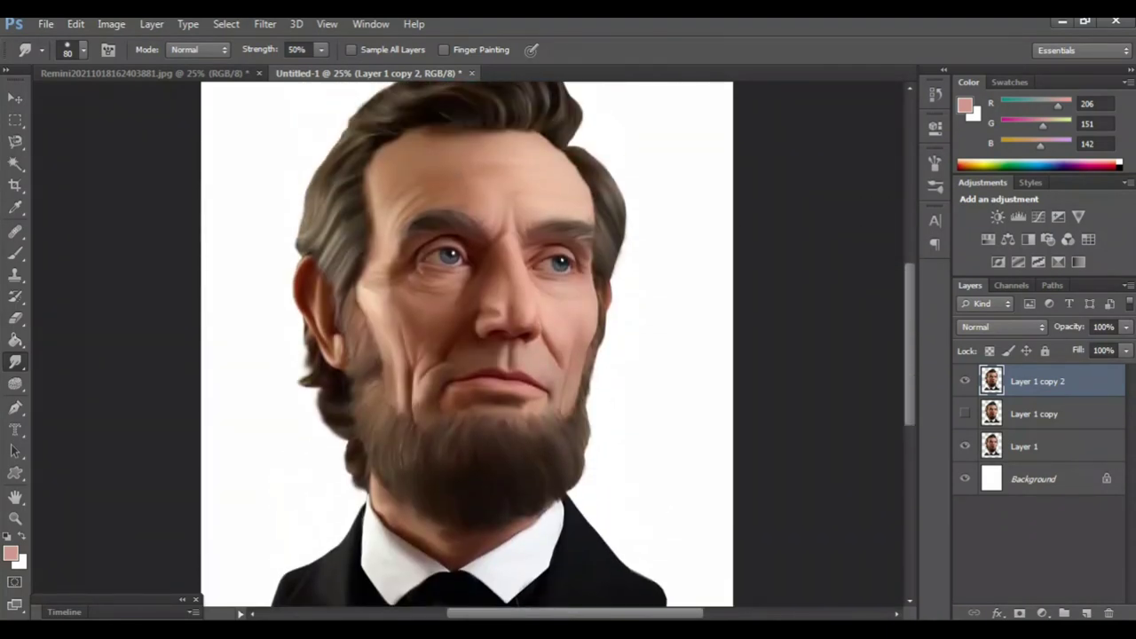
# Step: Add a new empty layer and move it beneath the smoothed portrait
pyautogui.click(1087, 613)
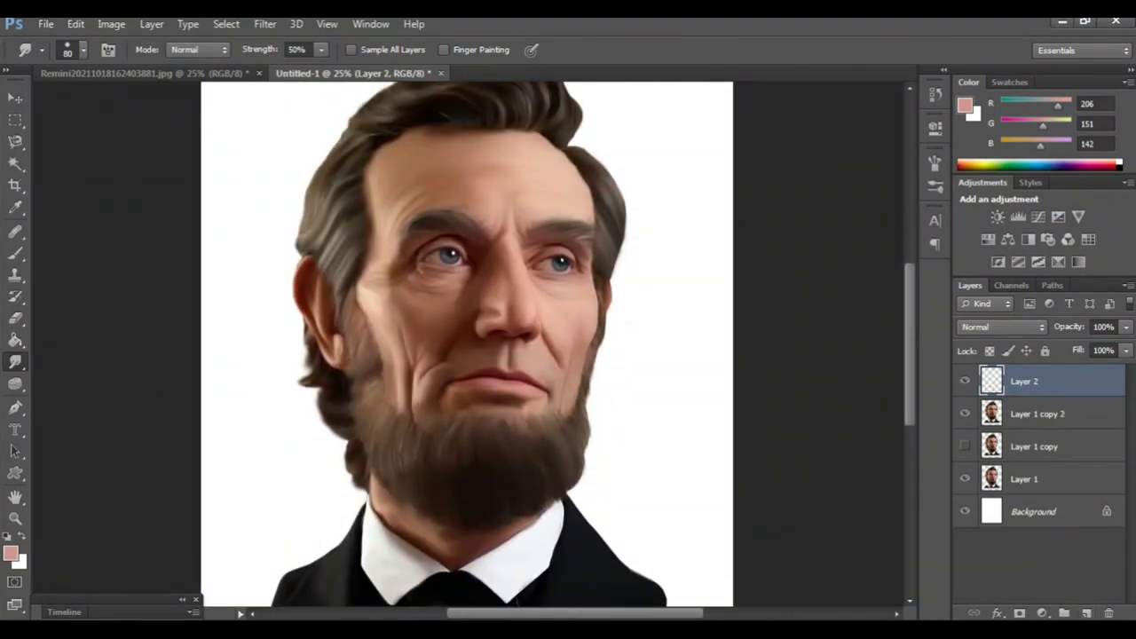
pyautogui.hotkey('ctrl', '[')
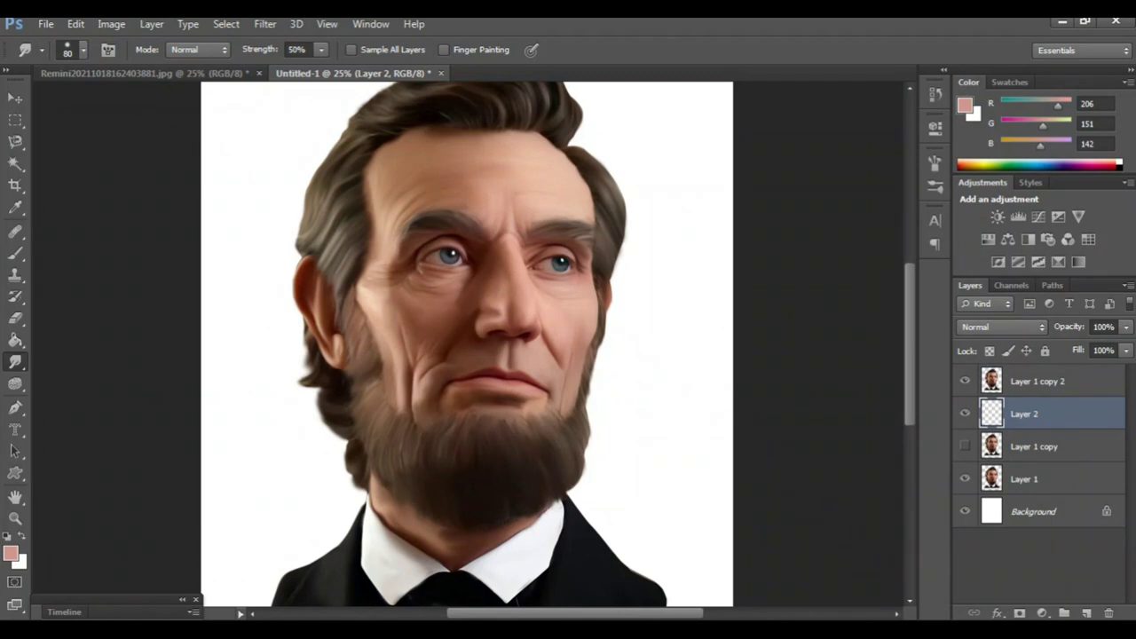
pyautogui.hotkey('ctrl', '-')
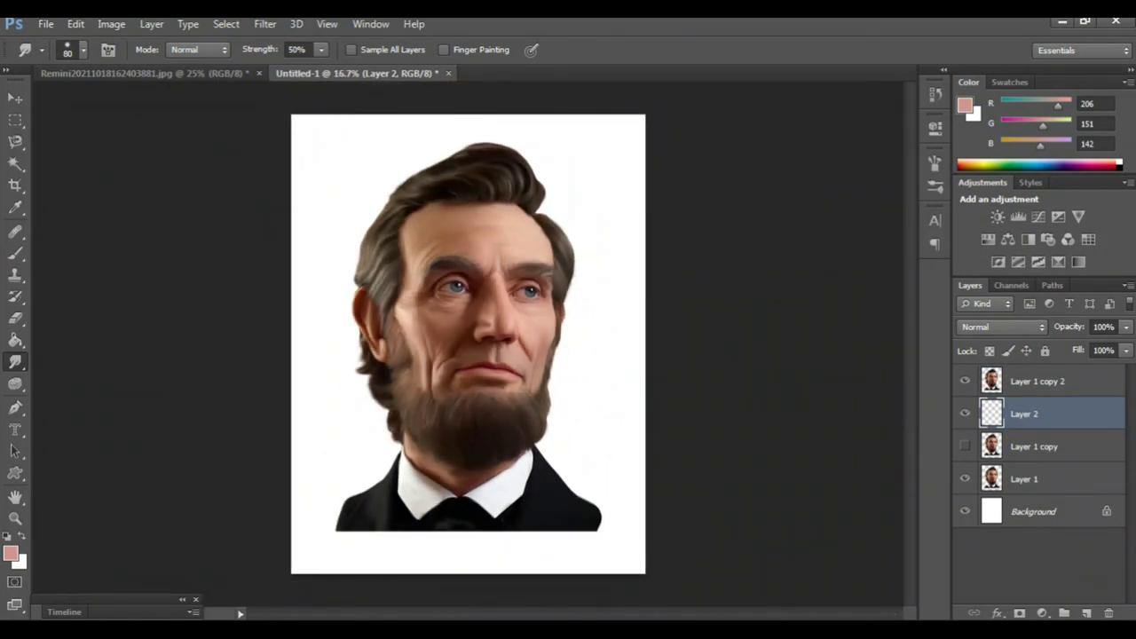
# Step: Select the Brush with the 300 soft preset at 44% opacity
pyautogui.press('b')
pyautogui.click(83, 50)
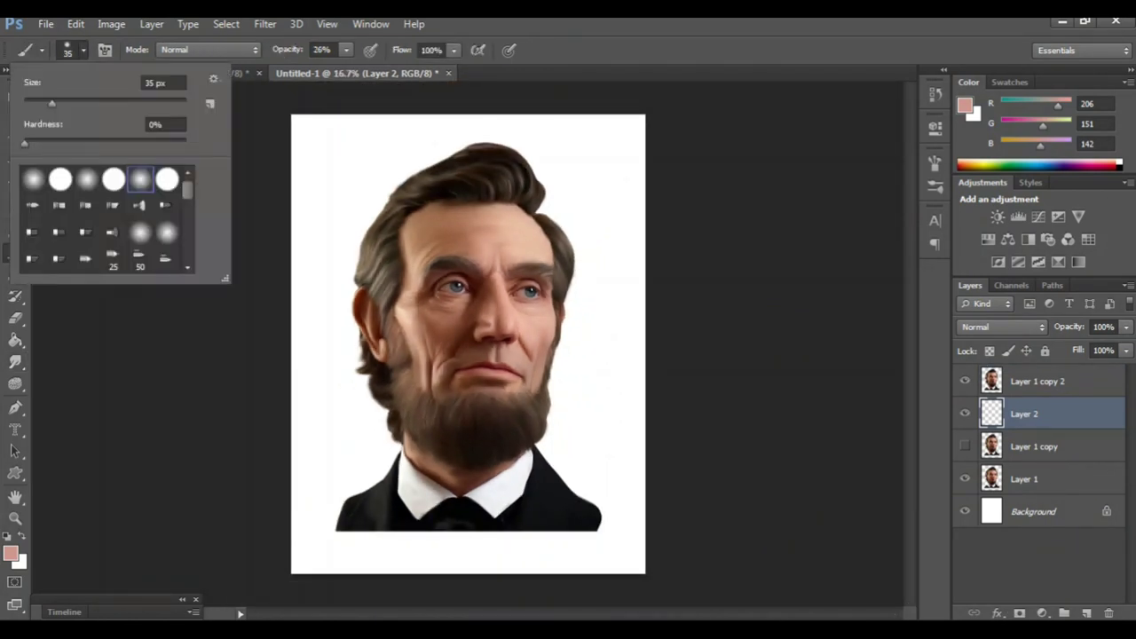
pyautogui.scroll(-5, 106, 220)
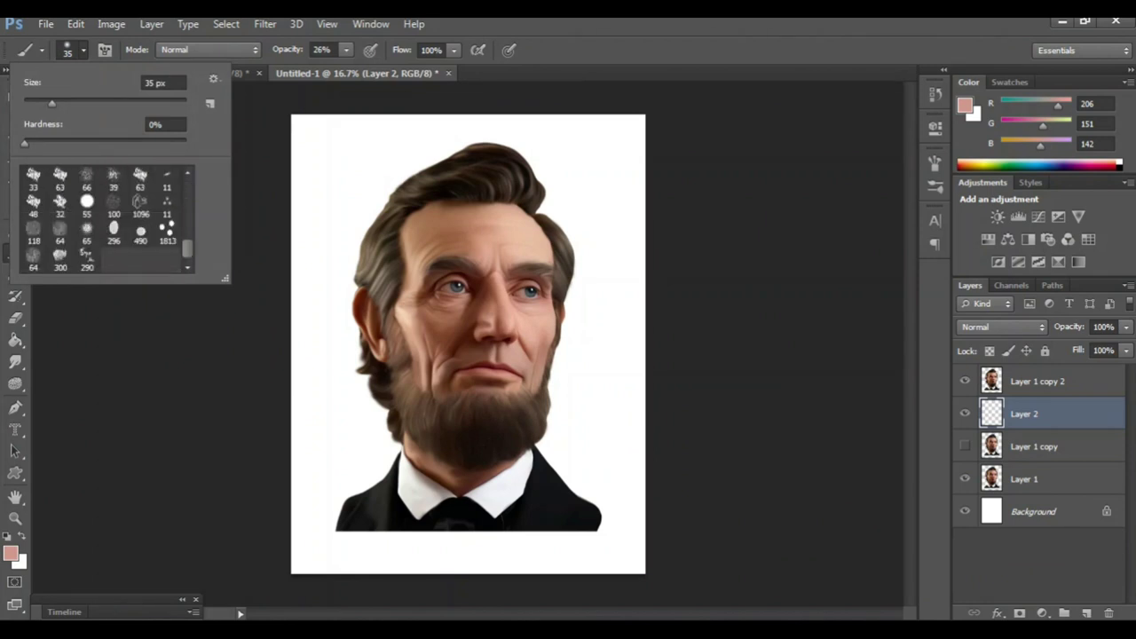
pyautogui.doubleClick(59, 255)
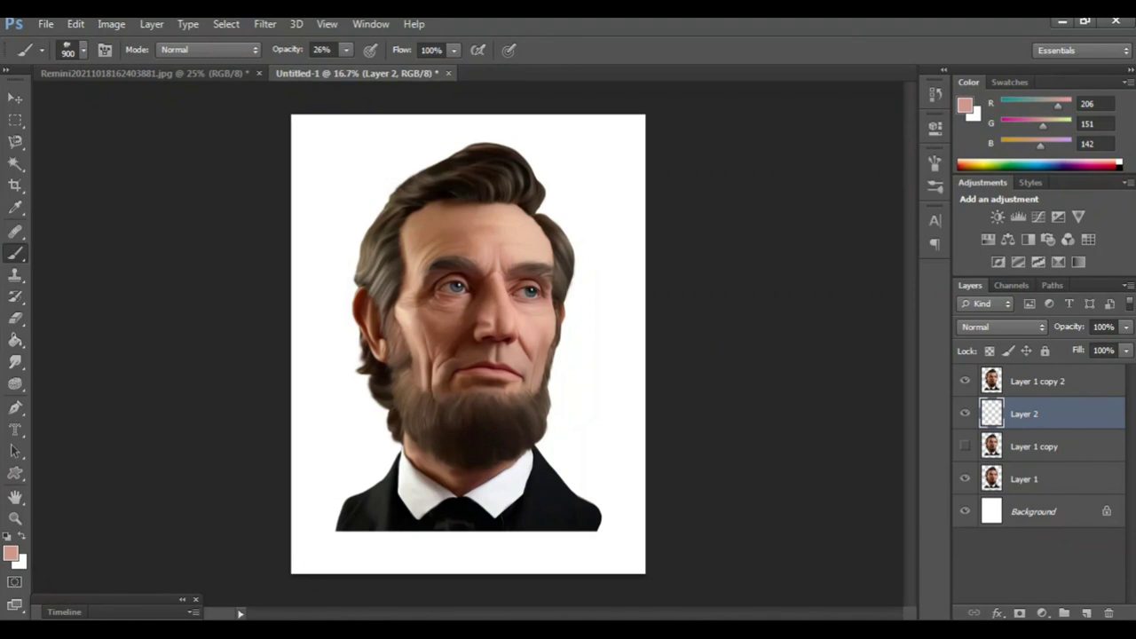
pyautogui.click(346, 50)
pyautogui.moveTo(345, 68); pyautogui.dragTo(360, 68)
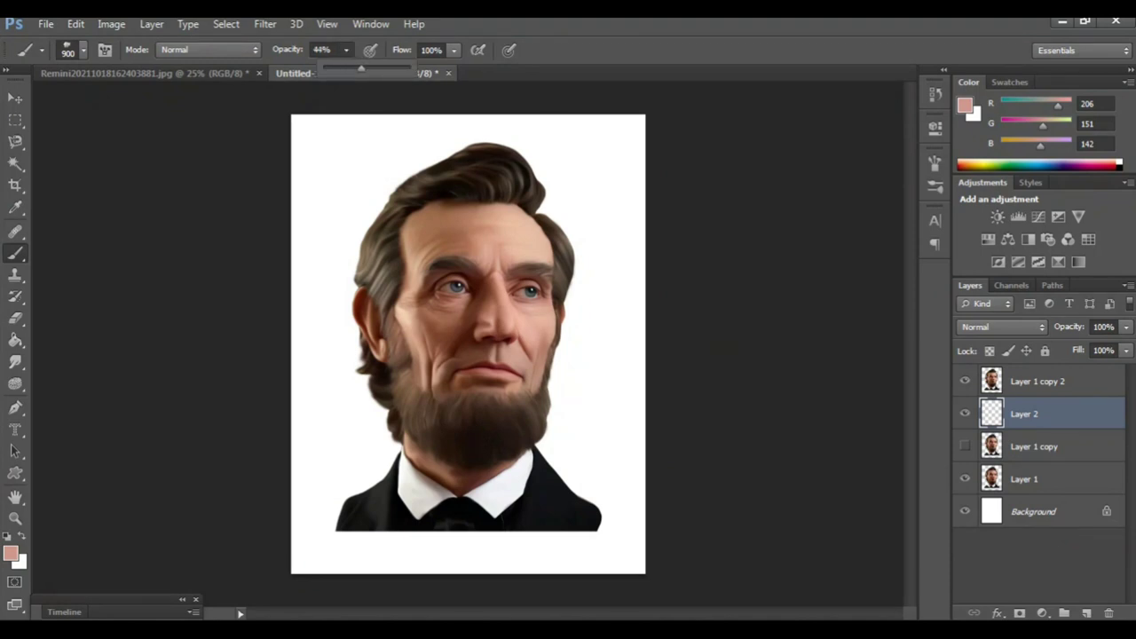
pyautogui.press('Return')
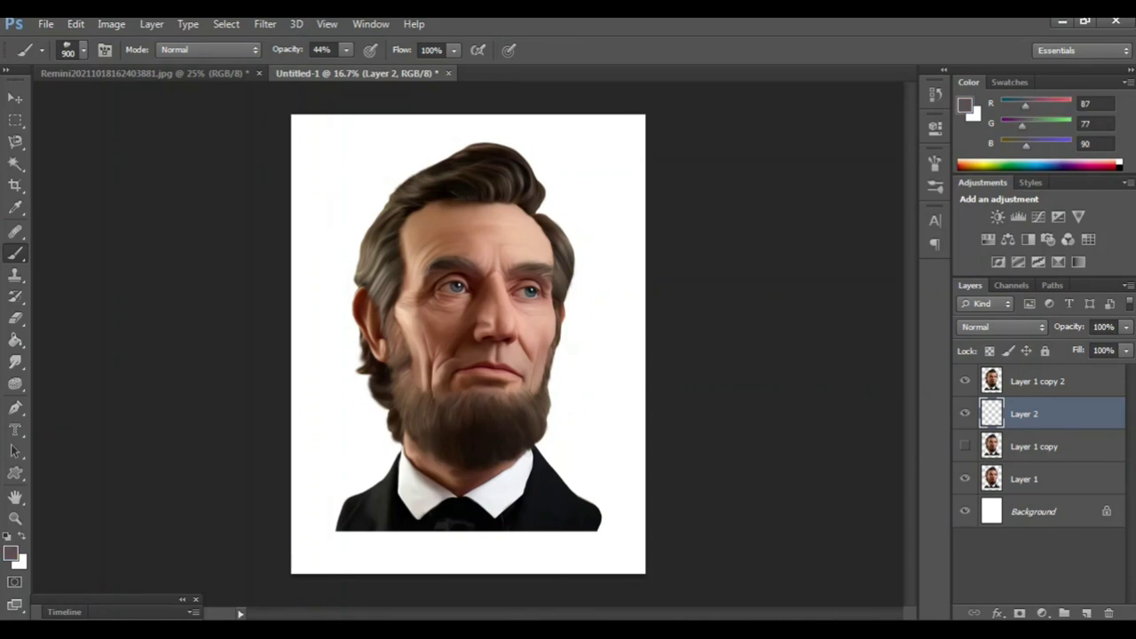
# Step: Keep the grey-purple foreground colour, then pick up a grey-teal colour from the face
pyautogui.click(10, 553)
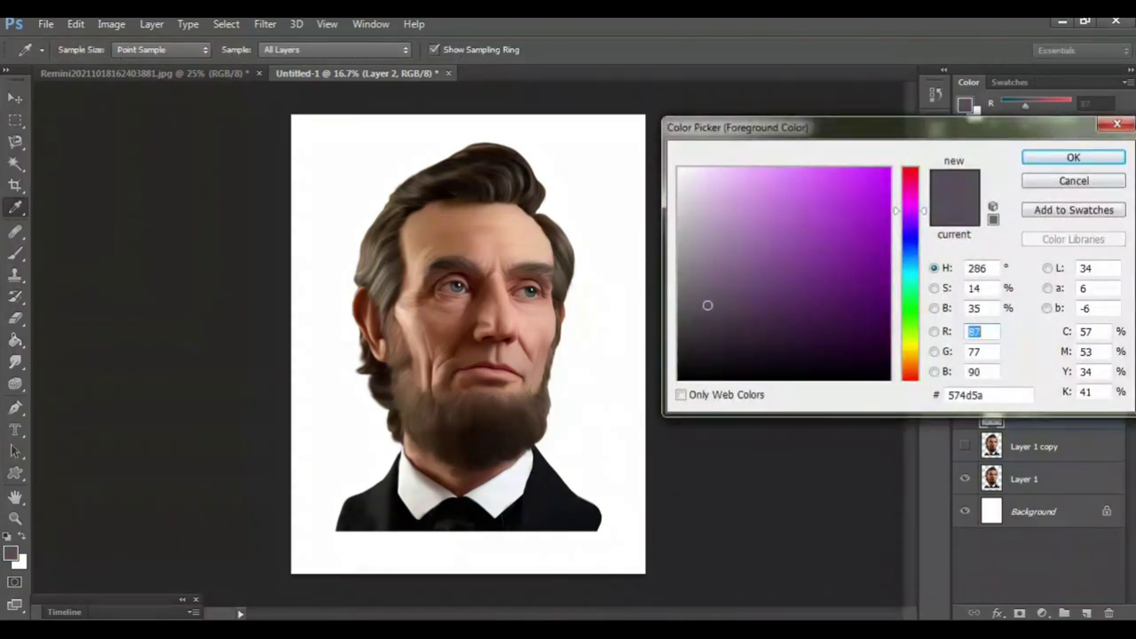
pyautogui.press('Return')
pyautogui.hotkey('ctrl', '+')
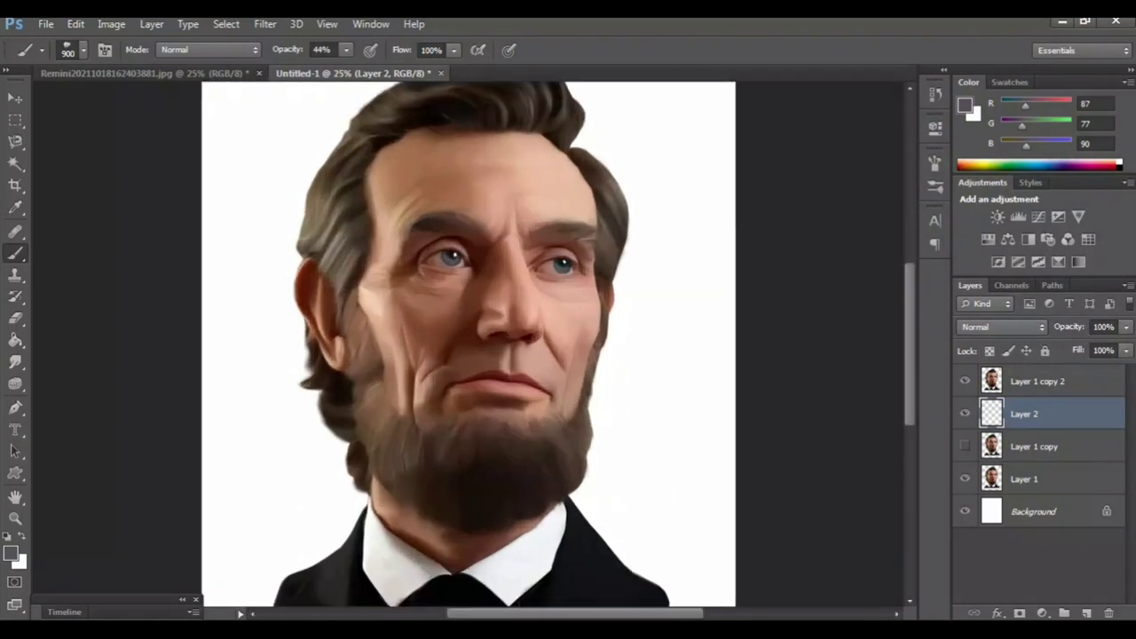
pyautogui.hotkey('ctrl', '+')
pyautogui.hotkey('ctrl', '+')
pyautogui.scroll(3, 468, 343)
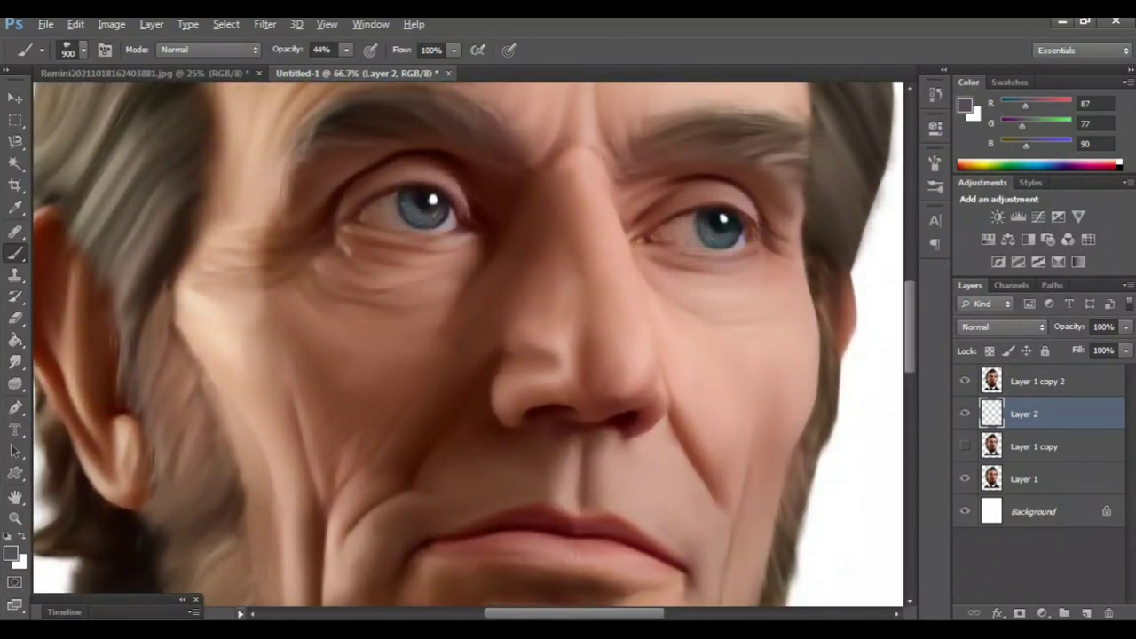
pyautogui.keyDown('alt'); pyautogui.click(426, 213); pyautogui.keyUp('alt')
pyautogui.hotkey('ctrl', '-')
pyautogui.hotkey('ctrl', '-')
pyautogui.hotkey('ctrl', '-')
pyautogui.hotkey('ctrl', '-')
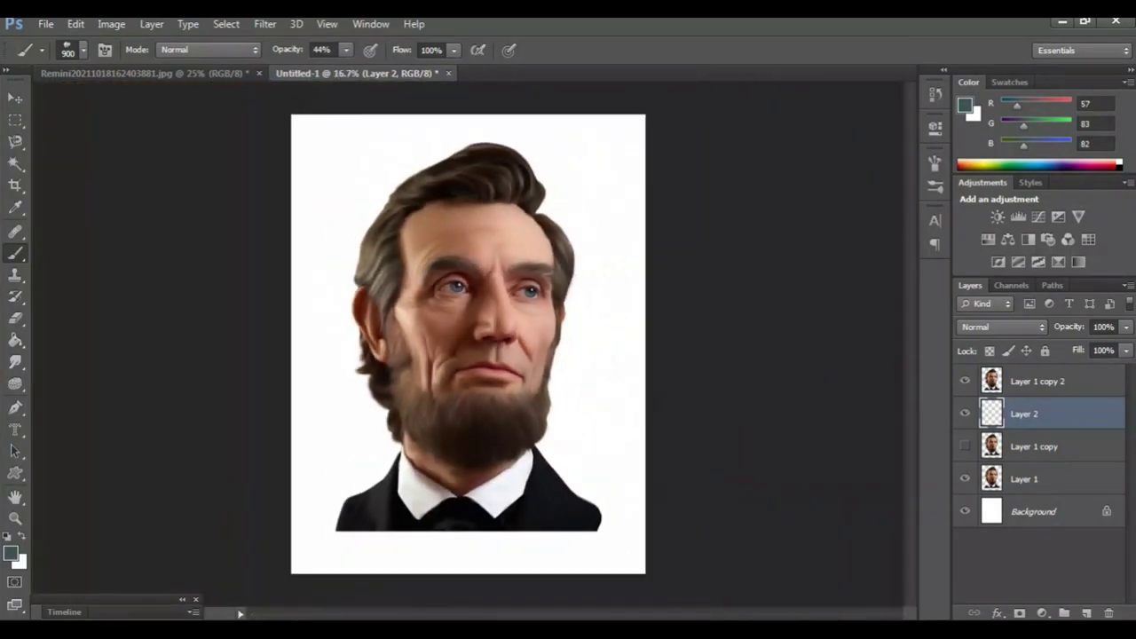
# Step: Paint grey-teal clouds across the lower canvas, then sample a dark beard colour
pyautogui.press('i')
pyautogui.click(11, 553)
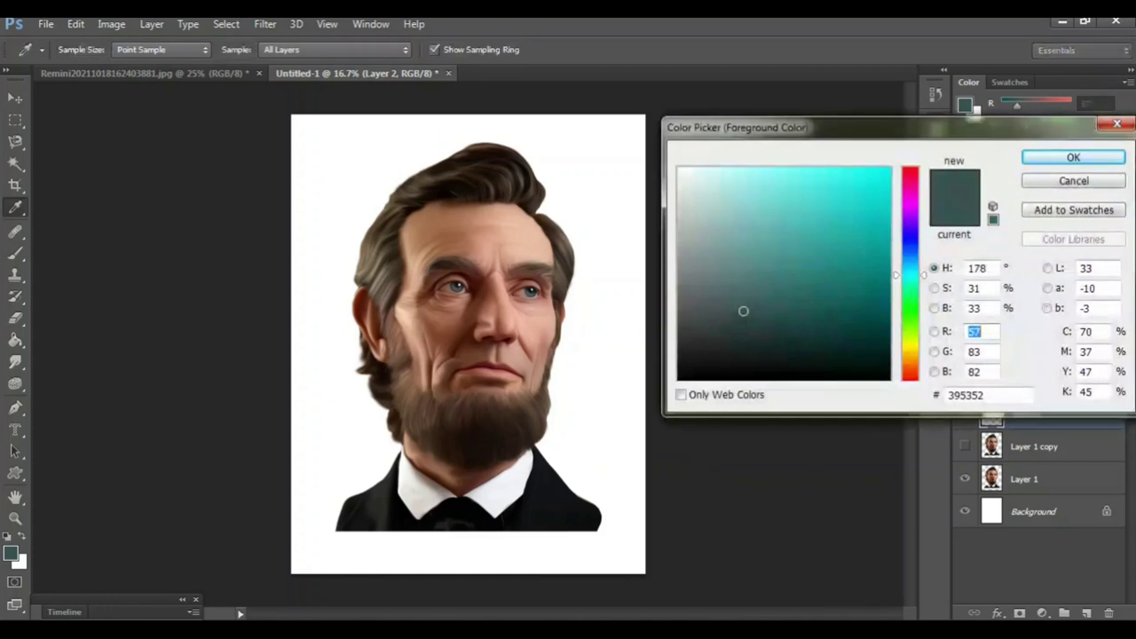
pyautogui.press('Return')
pyautogui.moveTo(635, 568)
pyautogui.mouseDown()
pyautogui.moveTo(604, 532)
pyautogui.moveTo(613, 506)
pyautogui.moveTo(599, 461)
pyautogui.mouseUp()
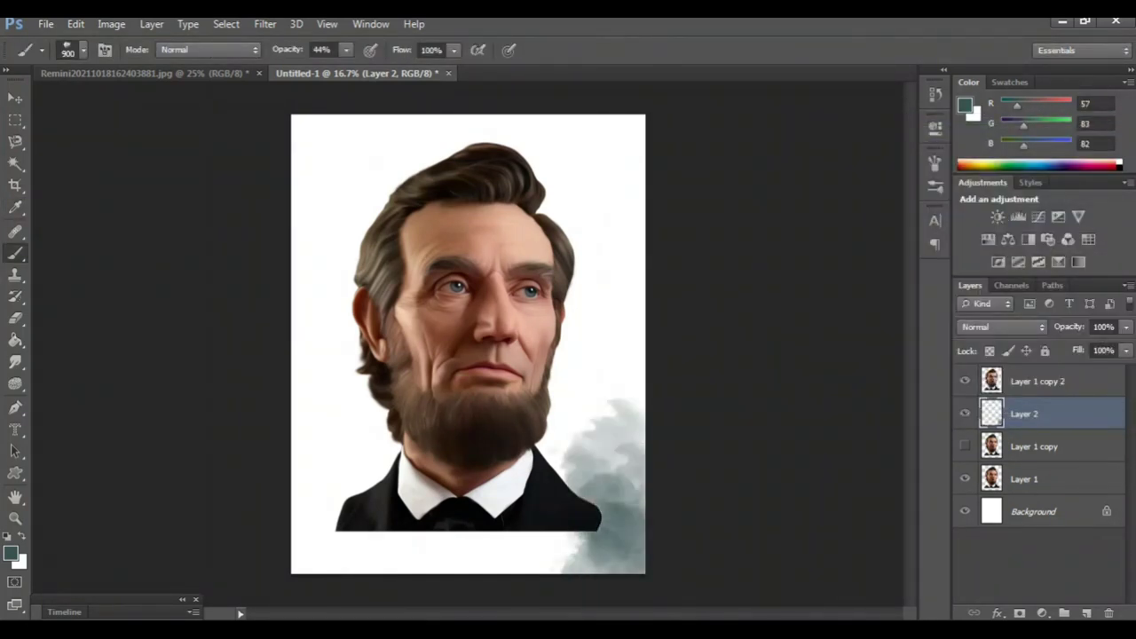
pyautogui.moveTo(613, 533); pyautogui.dragTo(319, 497)
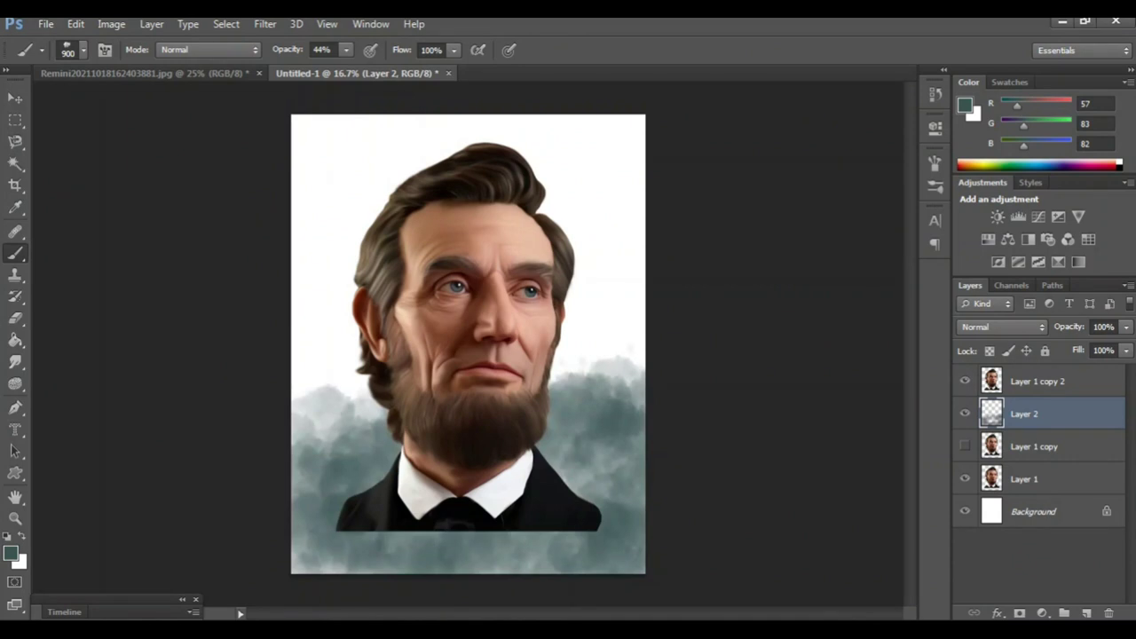
pyautogui.keyDown('alt'); pyautogui.click(494, 438); pyautogui.keyUp('alt')
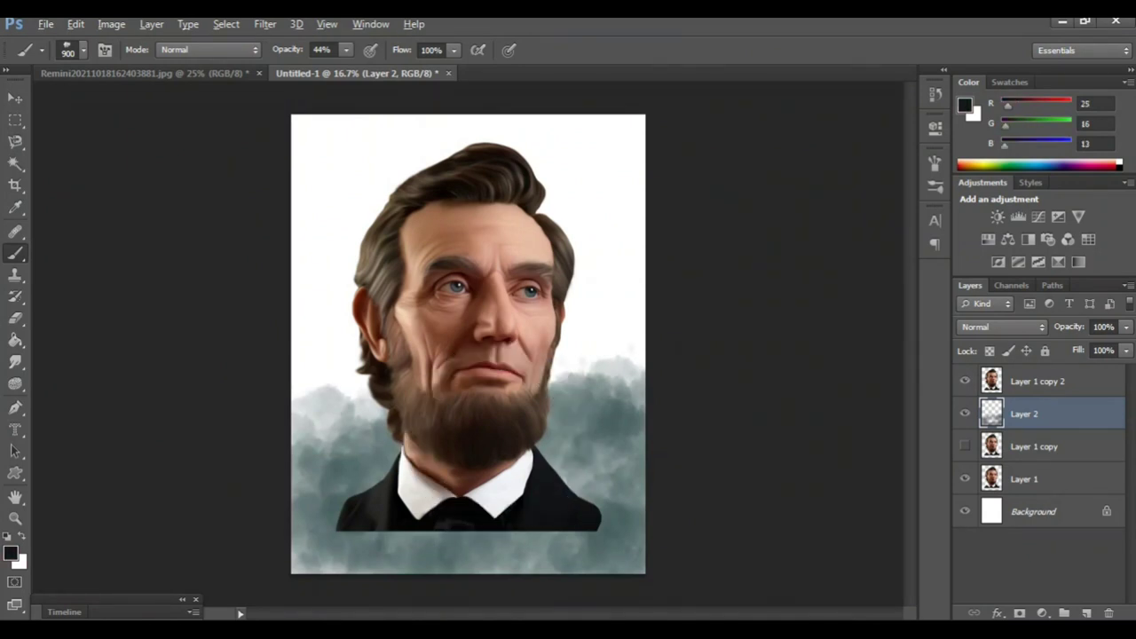
# Step: Sample dark brown from the beard and paint it beside the beard, neck and hair
pyautogui.keyDown('alt'); pyautogui.click(478, 422); pyautogui.keyUp('alt')
pyautogui.moveTo(621, 399); pyautogui.dragTo(586, 267)
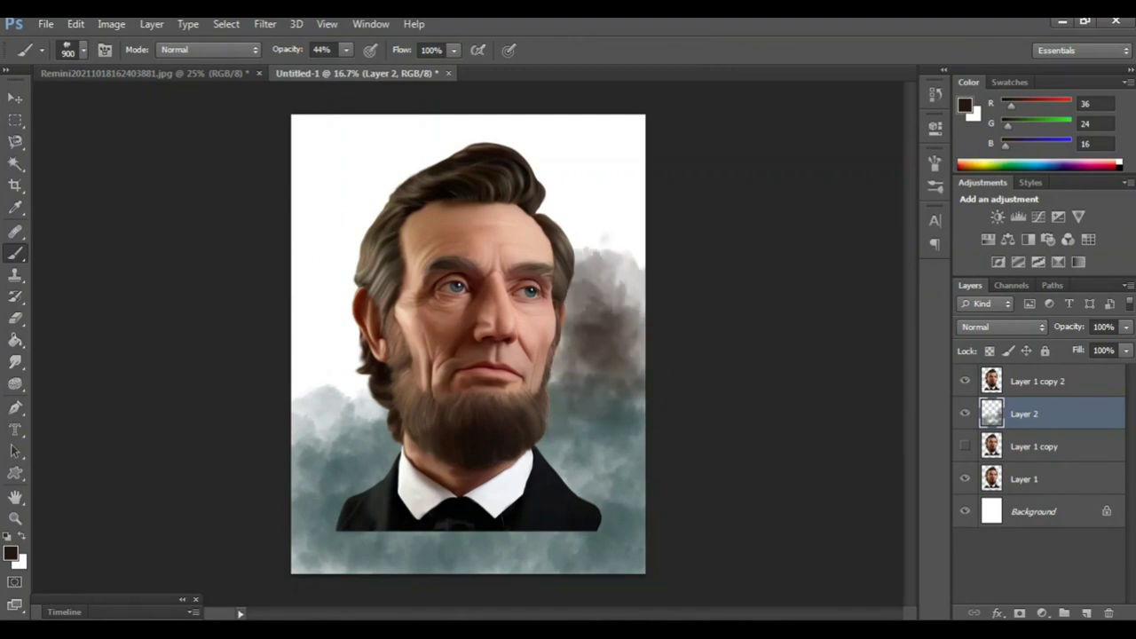
pyautogui.moveTo(359, 355)
pyautogui.mouseDown()
pyautogui.moveTo(324, 292)
pyautogui.moveTo(329, 231)
pyautogui.mouseUp()
# Step: Paint dark teal-grey above the hair and darken all canvas edges, then select the Smudge tool
pyautogui.keyDown('alt'); pyautogui.click(613, 461); pyautogui.keyUp('alt')
pyautogui.moveTo(630, 266)
pyautogui.mouseDown()
pyautogui.moveTo(613, 213)
pyautogui.moveTo(563, 200)
pyautogui.moveTo(533, 147)
pyautogui.mouseUp()
pyautogui.moveTo(621, 155)
pyautogui.mouseDown()
pyautogui.moveTo(612, 133)
pyautogui.moveTo(479, 133)
pyautogui.moveTo(382, 164)
pyautogui.moveTo(333, 151)
pyautogui.moveTo(311, 182)
pyautogui.moveTo(341, 231)
pyautogui.moveTo(373, 191)
pyautogui.mouseUp()
pyautogui.moveTo(621, 147); pyautogui.dragTo(622, 306)
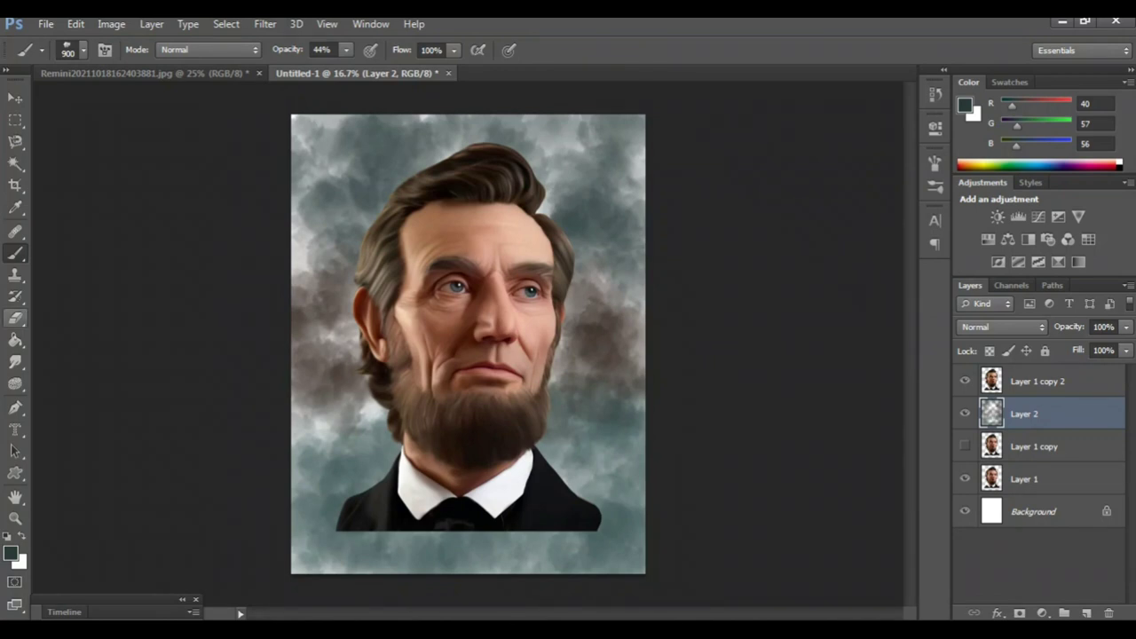
pyautogui.moveTo(310, 230); pyautogui.dragTo(310, 288)
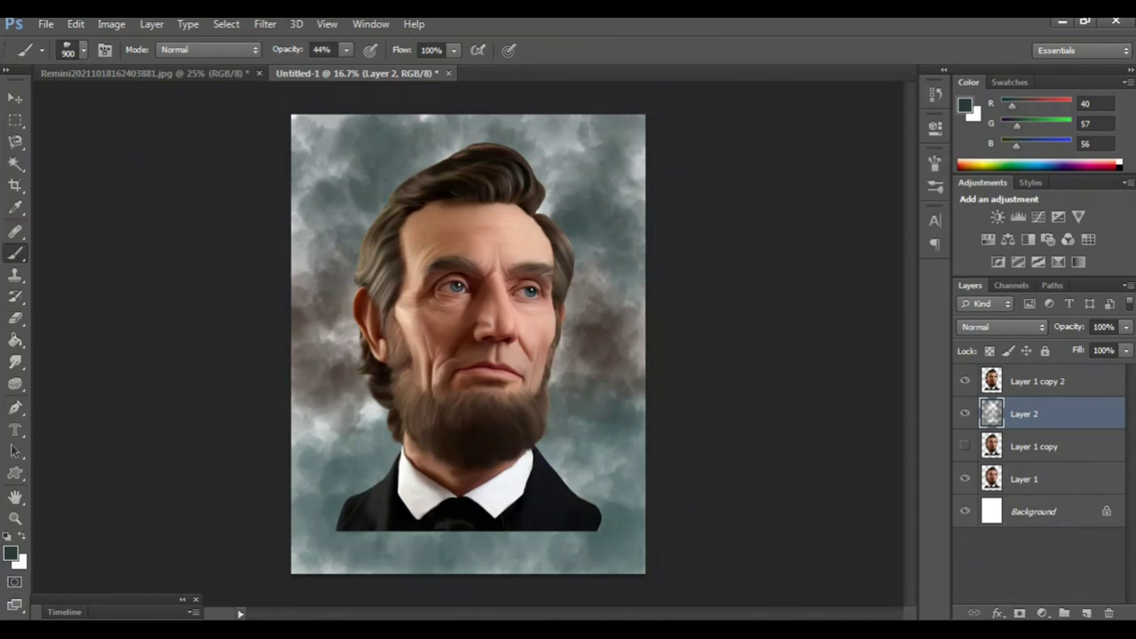
pyautogui.moveTo(301, 448); pyautogui.dragTo(386, 395)
pyautogui.moveTo(622, 424); pyautogui.dragTo(621, 492)
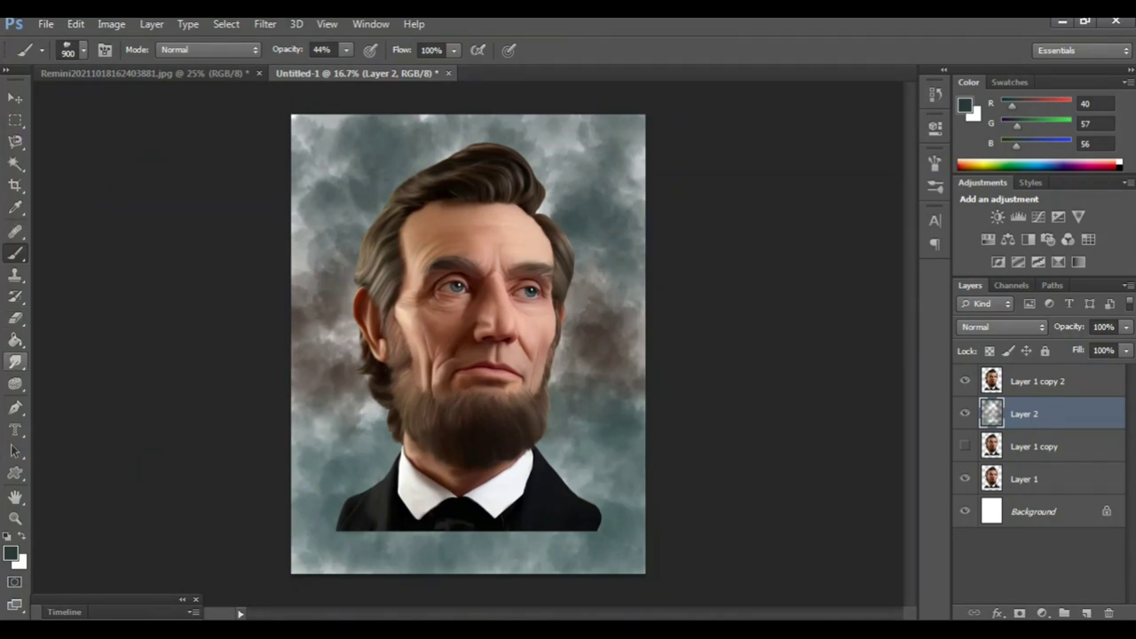
pyautogui.rightClick(15, 362)
pyautogui.click(71, 393)
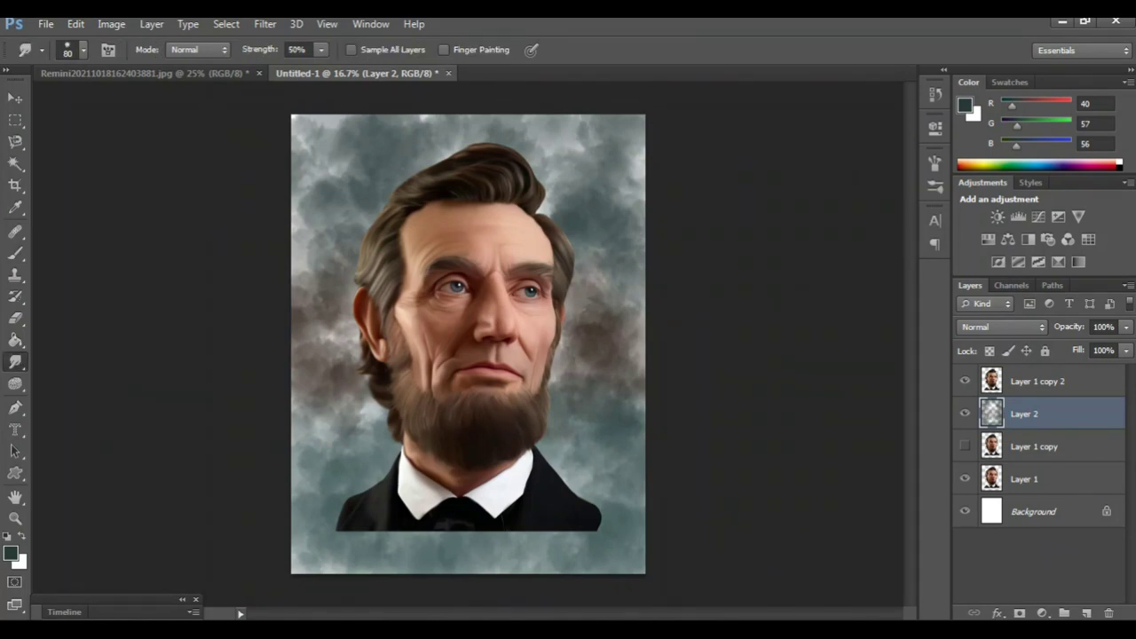
# Step: Smear the cloudy top-left background smooth with the smudge brush enlarged to 600
pyautogui.hotkey('ctrl', '+')
pyautogui.press(']')
pyautogui.press(']')
pyautogui.press(']')
pyautogui.press(']')
pyautogui.press(']')
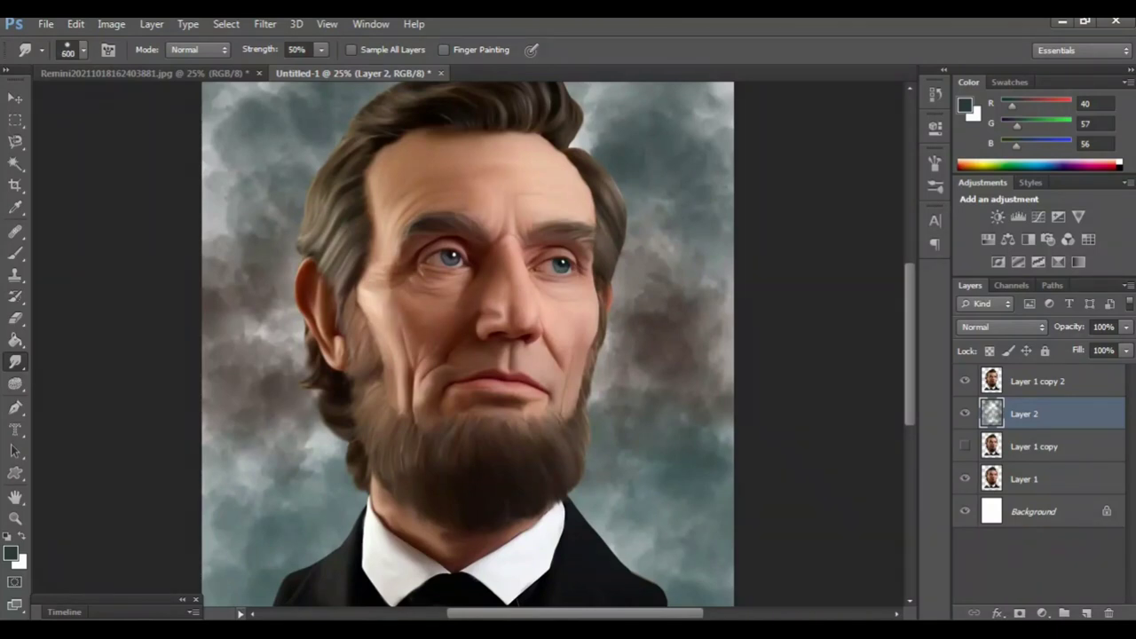
pyautogui.scroll(2, 468, 344)
pyautogui.scroll(2, 468, 343)
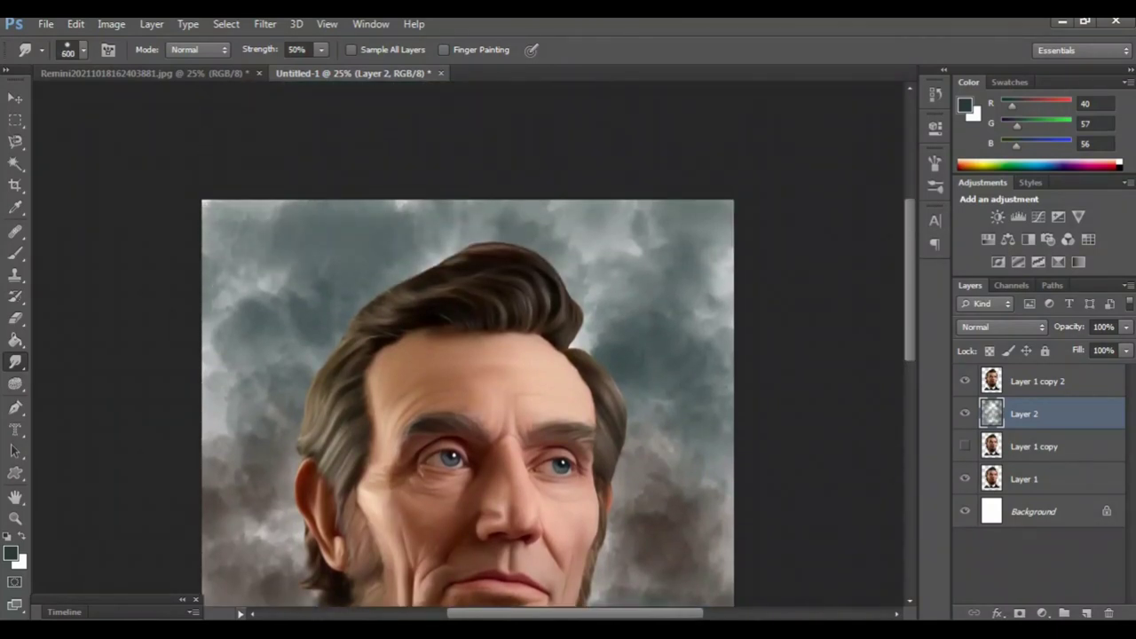
pyautogui.moveTo(311, 228); pyautogui.dragTo(413, 220)
pyautogui.moveTo(327, 287)
pyautogui.mouseDown()
pyautogui.moveTo(286, 284)
pyautogui.moveTo(258, 322)
pyautogui.moveTo(250, 285)
pyautogui.mouseUp()
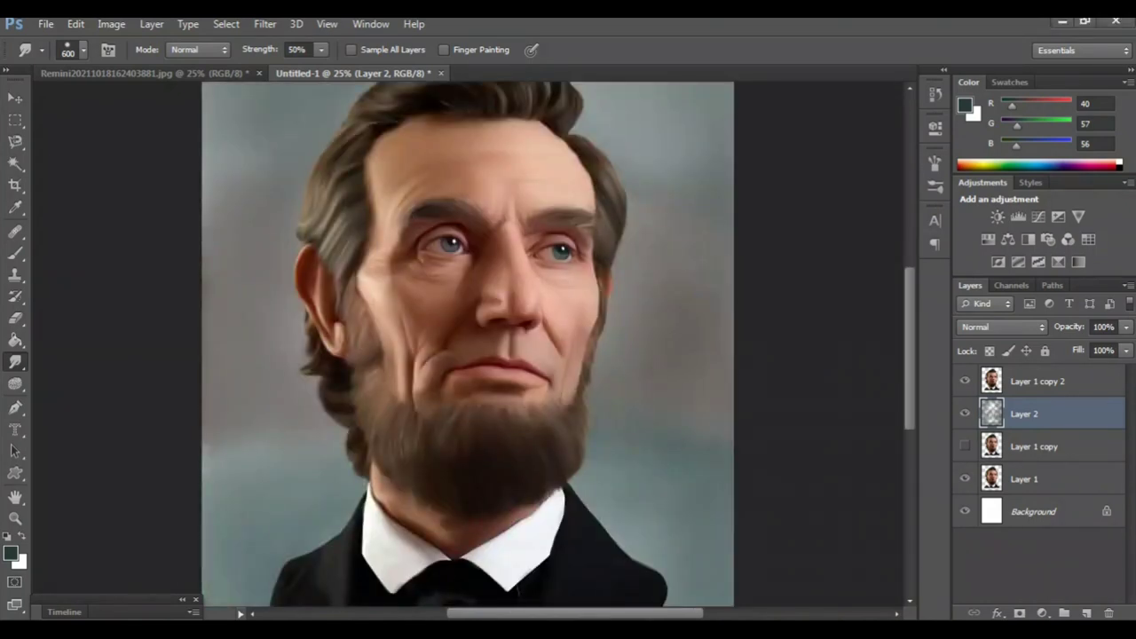
pyautogui.hotkey('ctrl', '-')
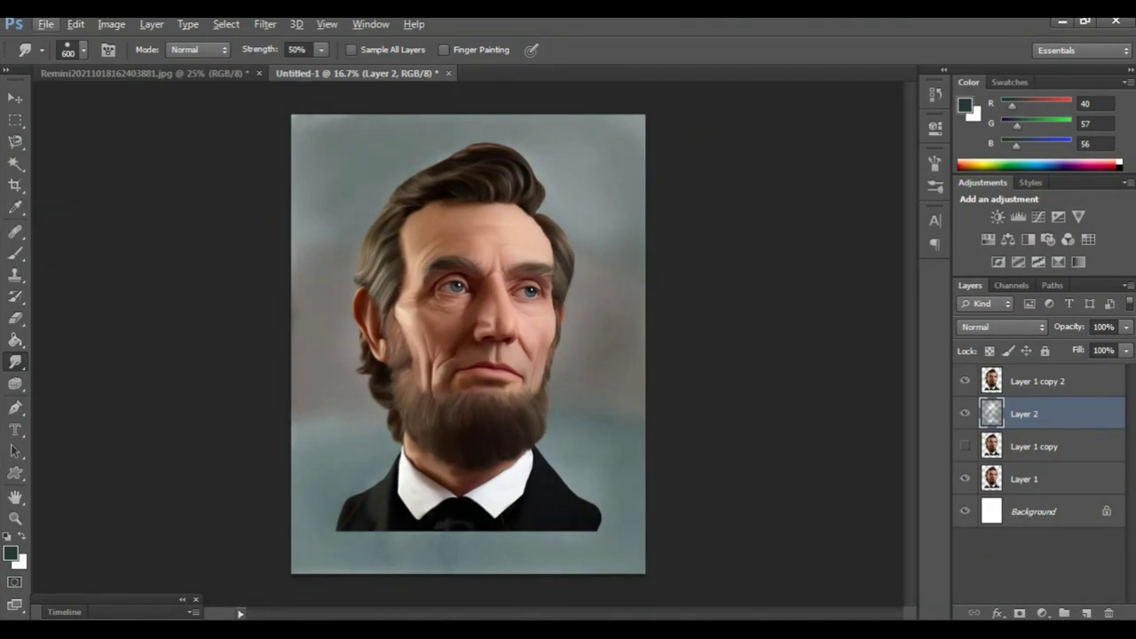
# Step: Paint dark grey cloudy strokes along the canvas bottom and on both sides of the head
pyautogui.press('b')
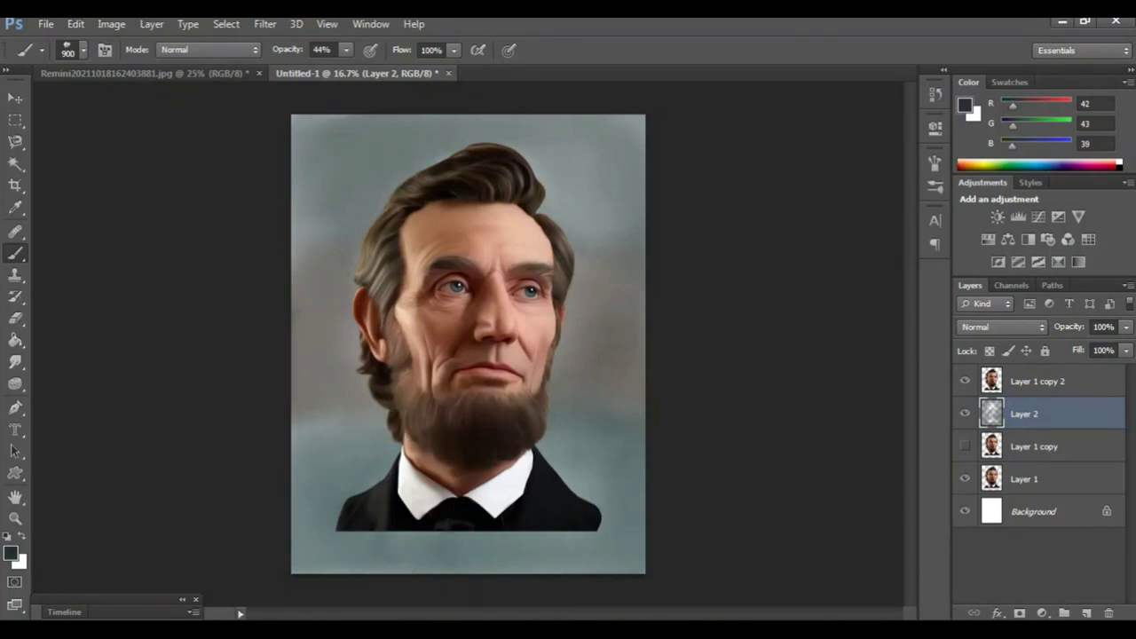
pyautogui.moveTo(297, 555); pyautogui.dragTo(639, 546)
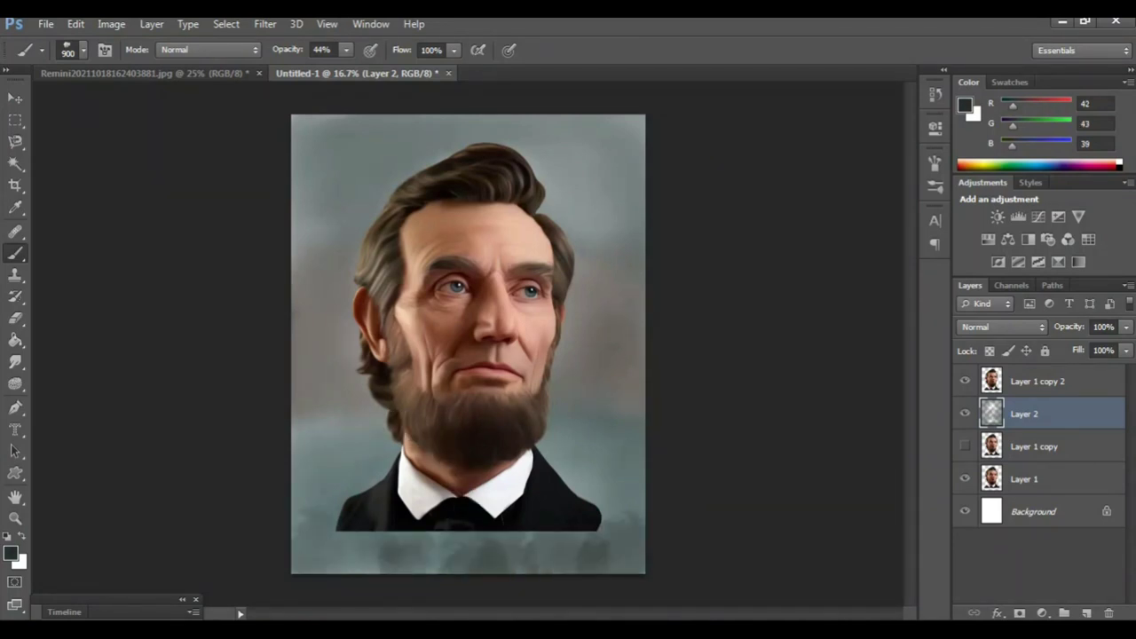
pyautogui.moveTo(346, 421); pyautogui.dragTo(590, 404)
pyautogui.moveTo(639, 310); pyautogui.dragTo(560, 200)
pyautogui.moveTo(355, 235); pyautogui.dragTo(302, 346)
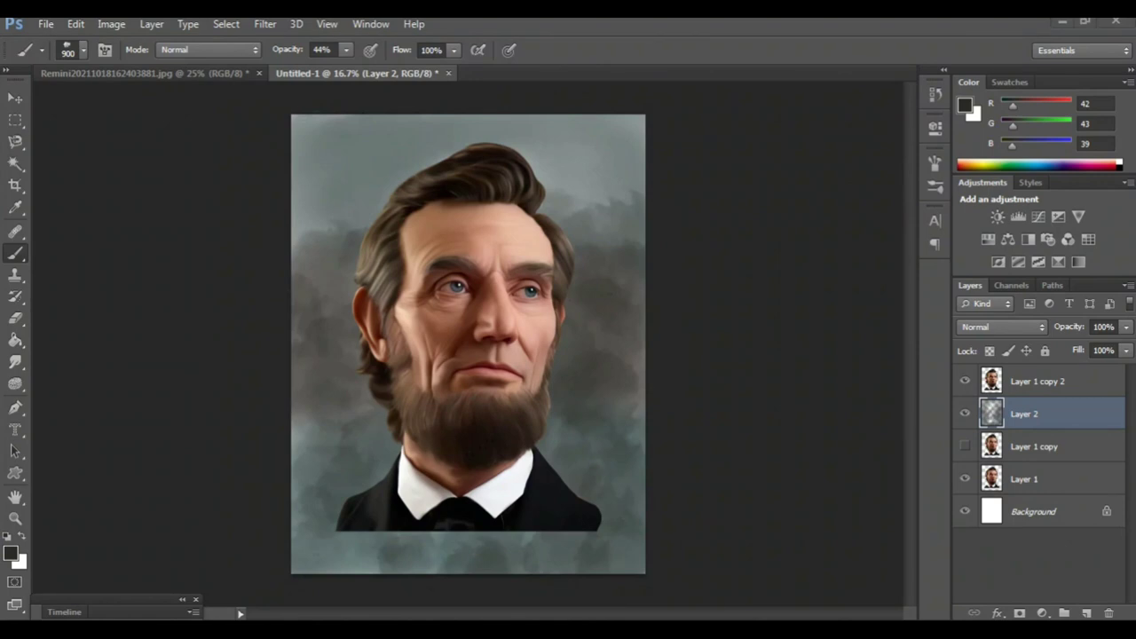
# Step: Choose a dark green colour and paint it right of the beard and in the lower right
pyautogui.press('i')
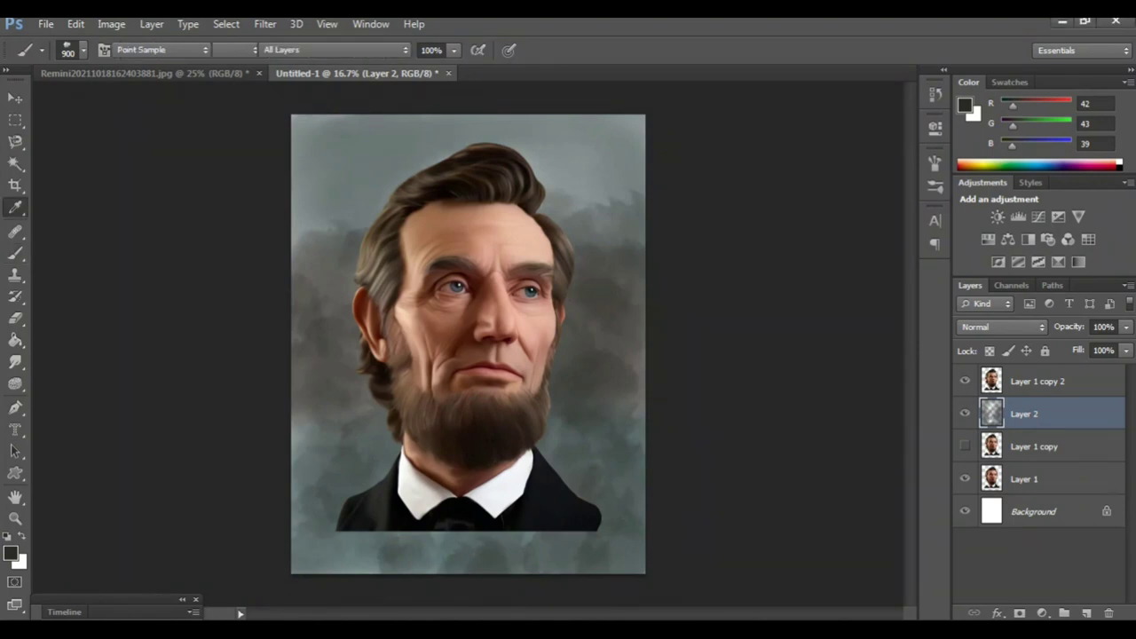
pyautogui.click(10, 553)
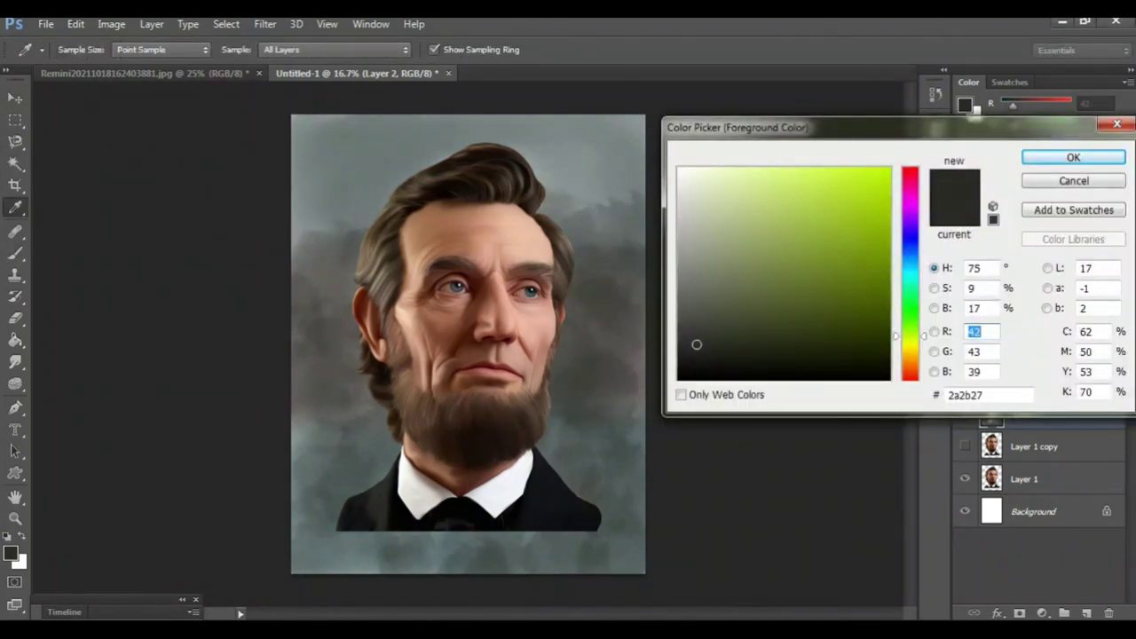
pyautogui.moveTo(910, 335); pyautogui.dragTo(910, 312)
pyautogui.moveTo(796, 311); pyautogui.dragTo(808, 322)
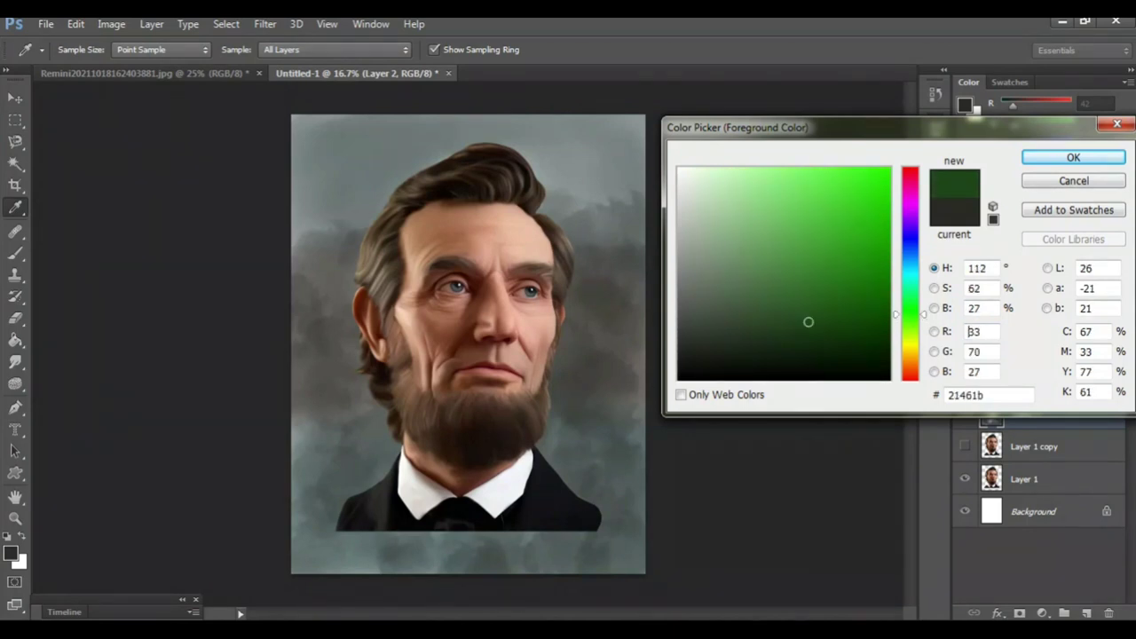
pyautogui.click(1073, 157)
pyautogui.press('b')
pyautogui.moveTo(607, 508); pyautogui.dragTo(599, 488)
pyautogui.moveTo(604, 530)
pyautogui.mouseDown()
pyautogui.moveTo(571, 472)
pyautogui.moveTo(520, 540)
pyautogui.mouseUp()
pyautogui.moveTo(628, 396); pyautogui.dragTo(635, 301)
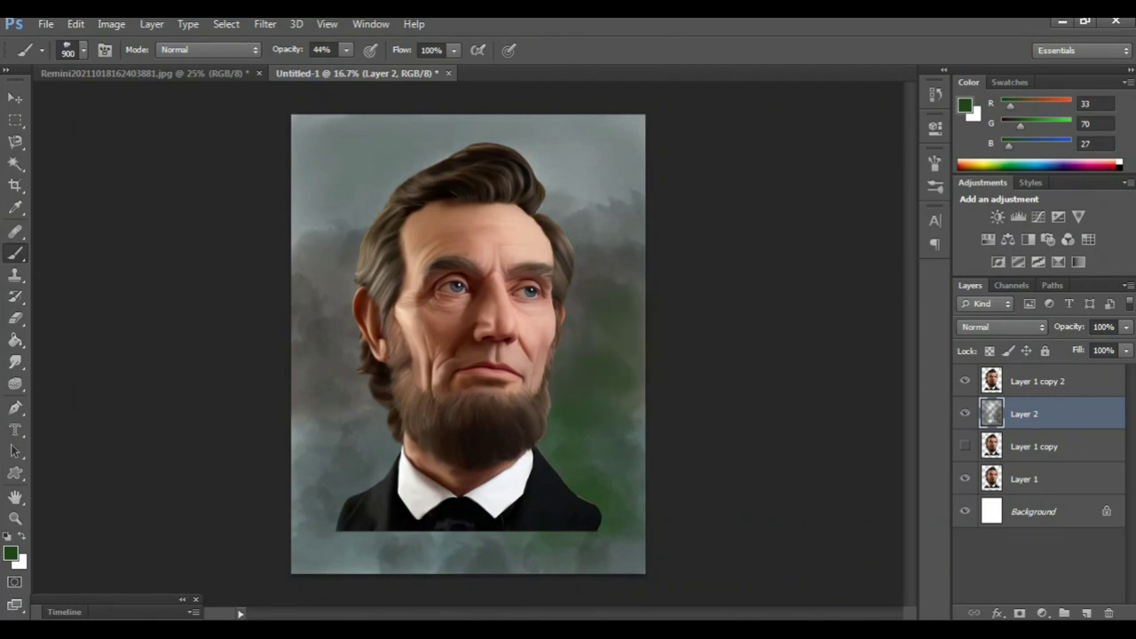
# Step: Sample near-black and paint over the green, the light bottom strip and the top
pyautogui.keyDown('alt'); pyautogui.click(372, 515); pyautogui.keyUp('alt')
pyautogui.moveTo(355, 399)
pyautogui.mouseDown()
pyautogui.moveTo(612, 426)
pyautogui.moveTo(613, 391)
pyautogui.mouseUp()
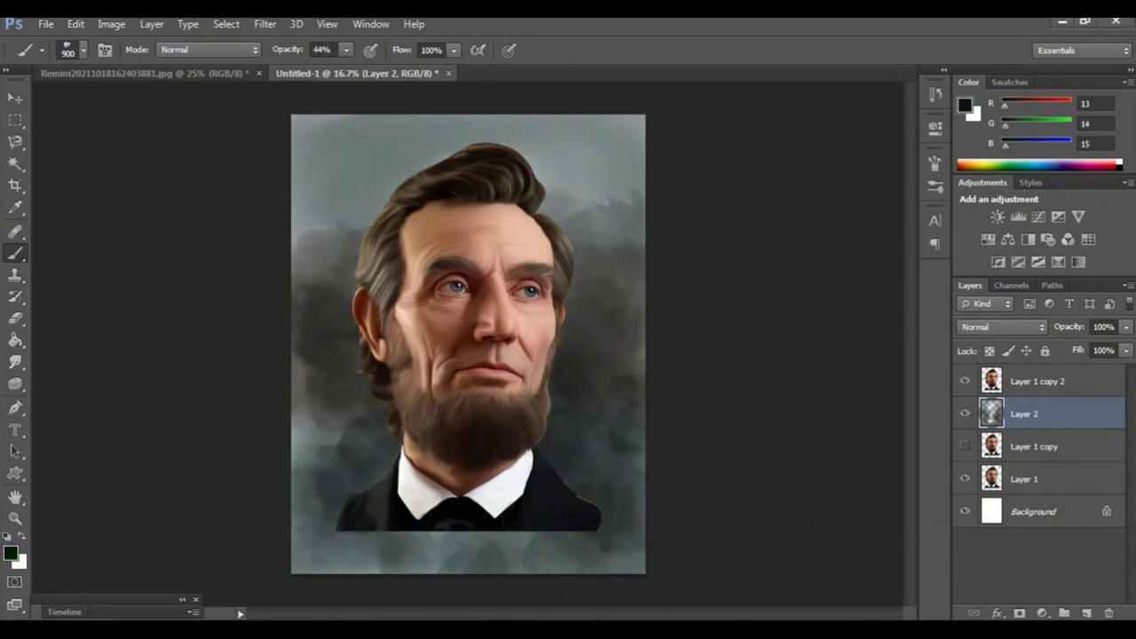
pyautogui.moveTo(594, 444); pyautogui.dragTo(622, 355)
pyautogui.moveTo(630, 550)
pyautogui.mouseDown()
pyautogui.moveTo(302, 541)
pyautogui.moveTo(355, 391)
pyautogui.mouseUp()
pyautogui.moveTo(621, 319); pyautogui.dragTo(612, 204)
pyautogui.moveTo(390, 258)
pyautogui.mouseDown()
pyautogui.moveTo(320, 178)
pyautogui.moveTo(346, 125)
pyautogui.moveTo(612, 128)
pyautogui.moveTo(550, 204)
pyautogui.mouseUp()
# Step: Darken the background by the hair and set the foreground colour to light grey ececec
pyautogui.moveTo(621, 284); pyautogui.dragTo(613, 196)
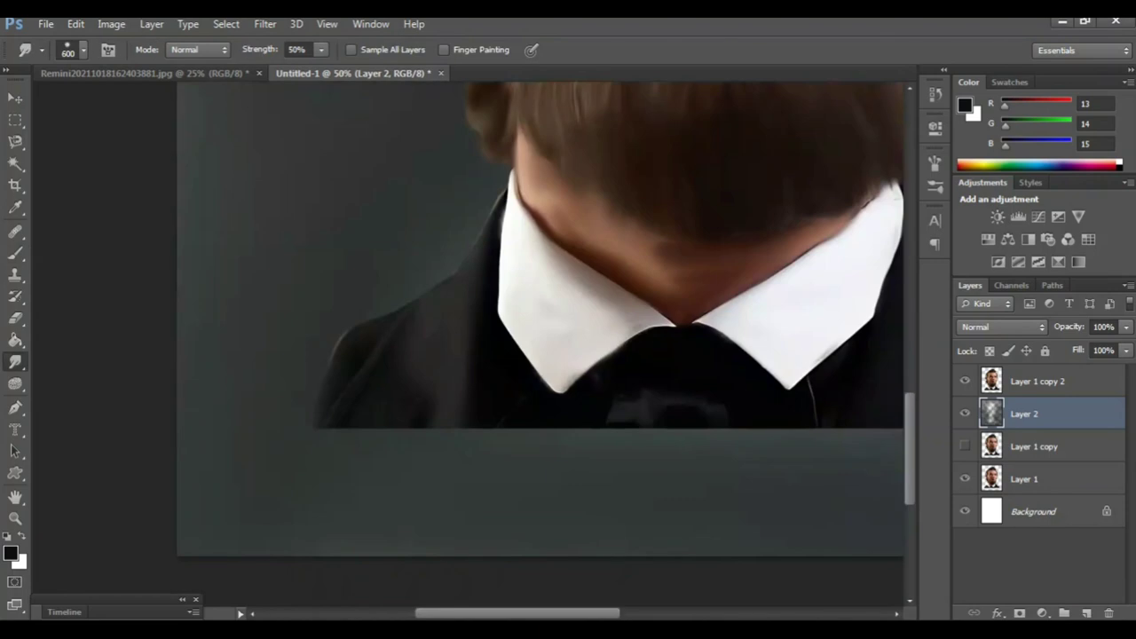
pyautogui.hotkey('ctrl', '-')
pyautogui.hotkey('ctrl', '-')
pyautogui.hotkey('ctrl', '-')
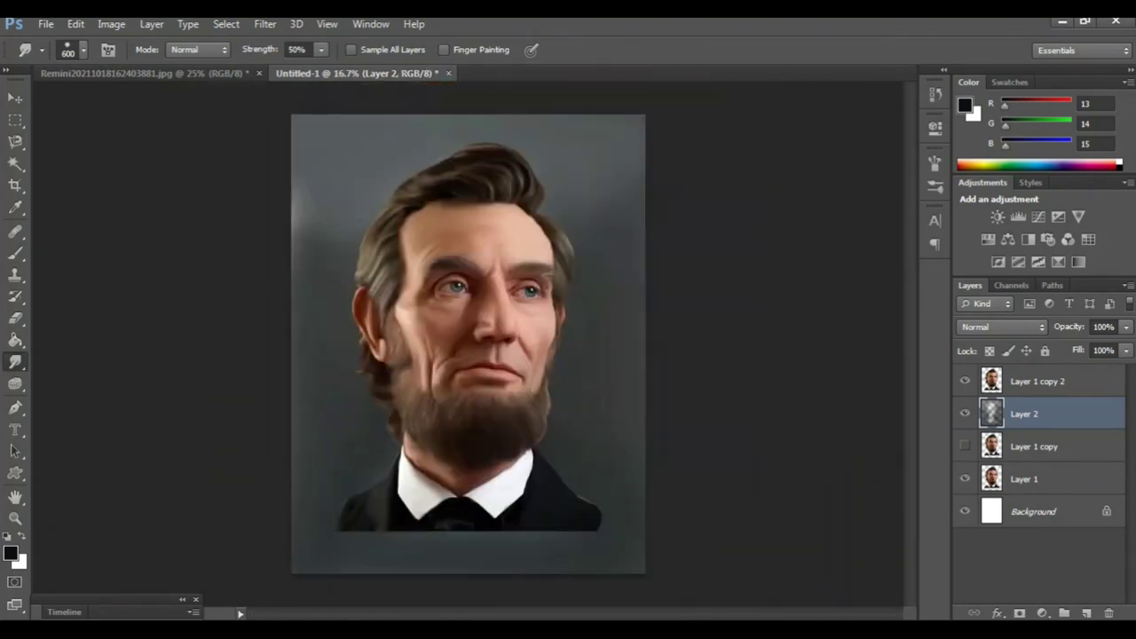
pyautogui.press('b')
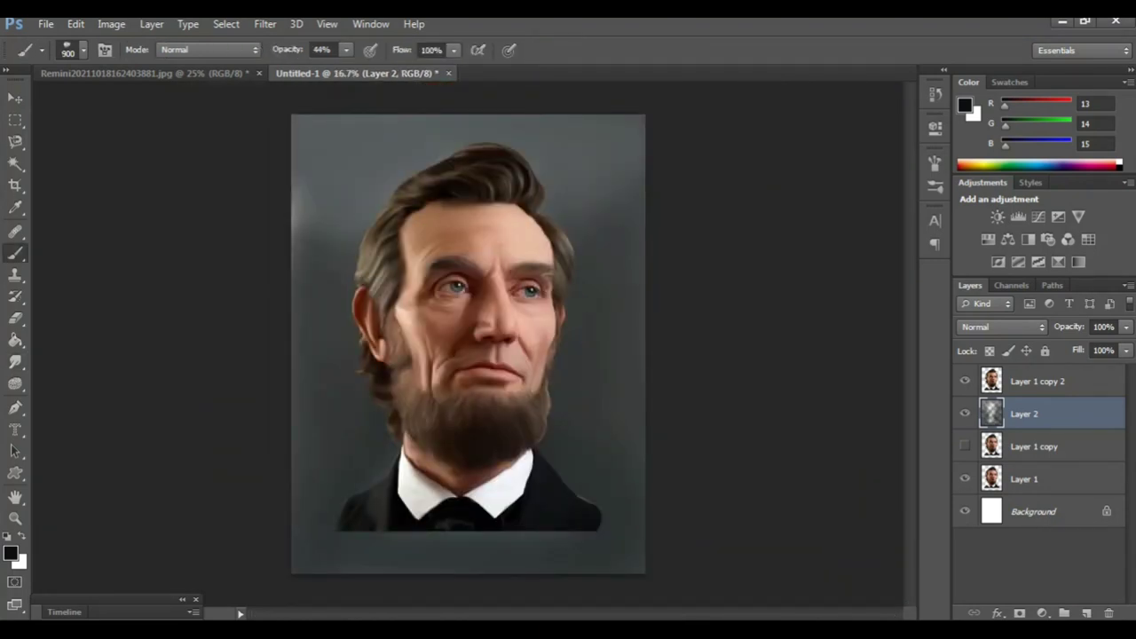
pyautogui.click(11, 552)
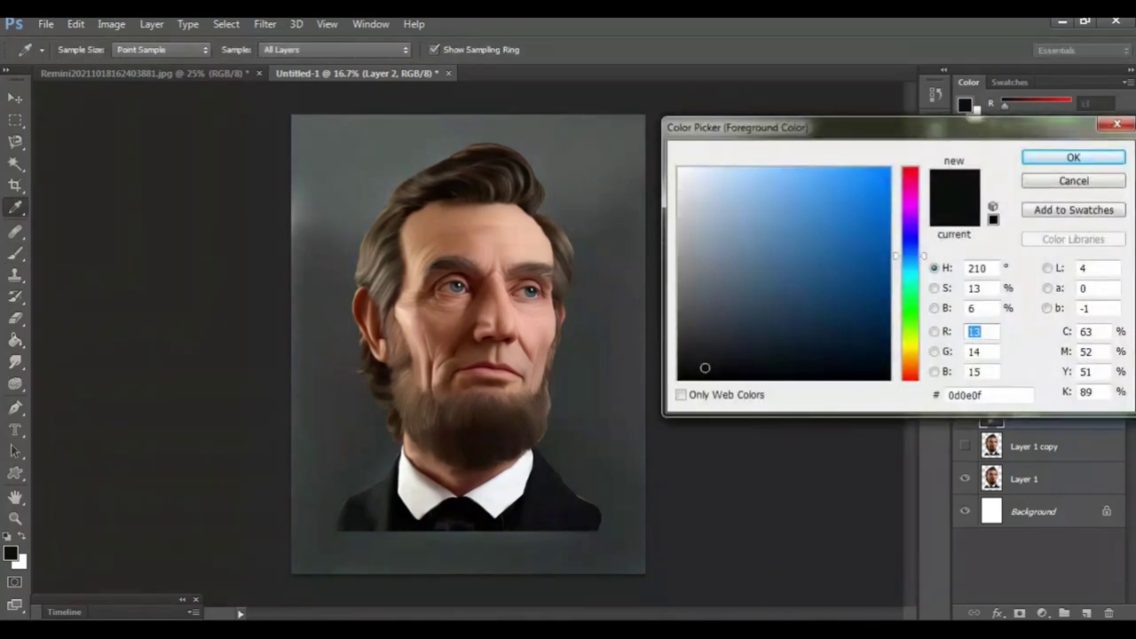
pyautogui.moveTo(688, 195); pyautogui.dragTo(679, 183)
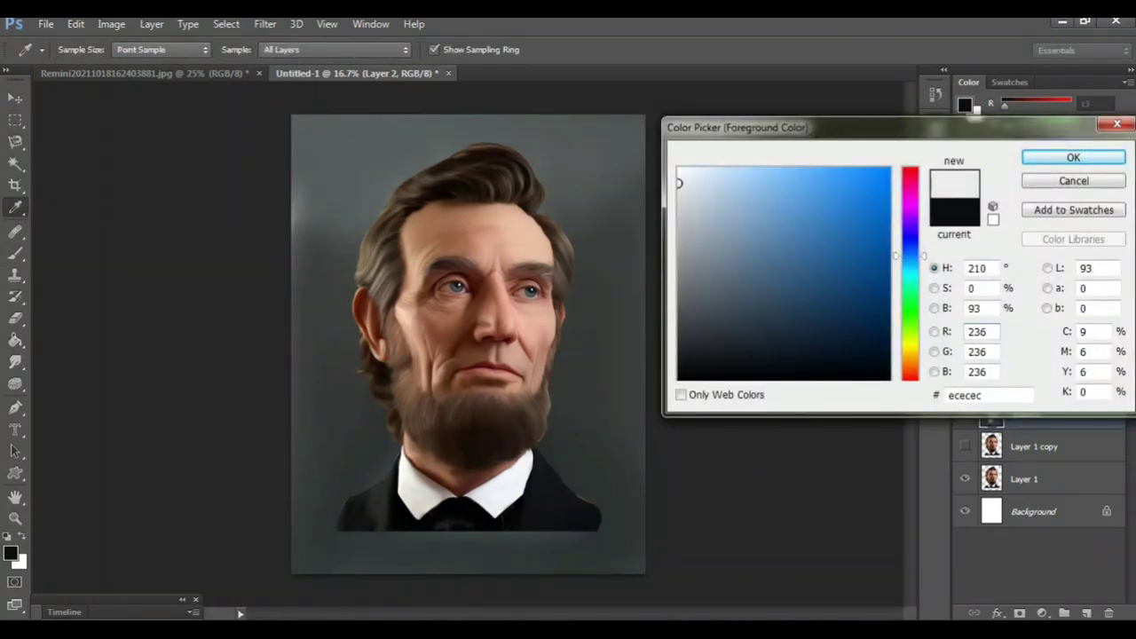
pyautogui.press('Return')
# Step: Test a light grey stroke beside the beard, undo it, and set brush opacity to 19%
pyautogui.moveTo(621, 524)
pyautogui.mouseDown()
pyautogui.moveTo(568, 425)
pyautogui.moveTo(581, 395)
pyautogui.mouseUp()
pyautogui.press('1')
pyautogui.press('9')
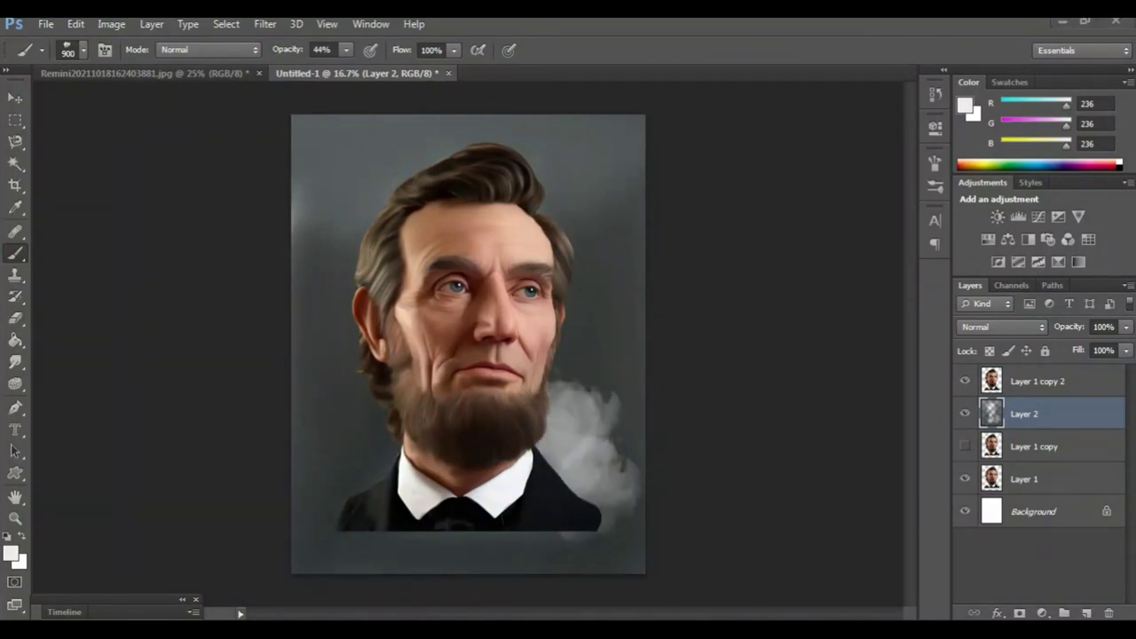
pyautogui.hotkey('ctrl', 'z')
# Step: Duplicate Layer 1 copy 2 as Layer 1 copy 3, hide the original, and select the Smudge tool
pyautogui.moveTo(1034, 381); pyautogui.dragTo(1086, 613)
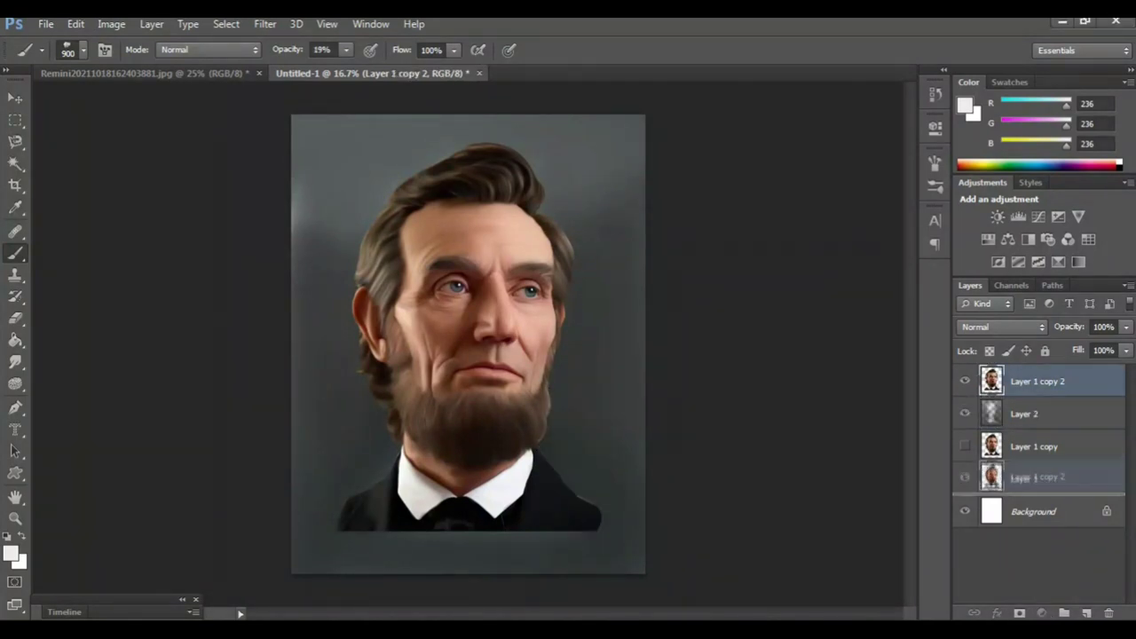
pyautogui.click(965, 414)
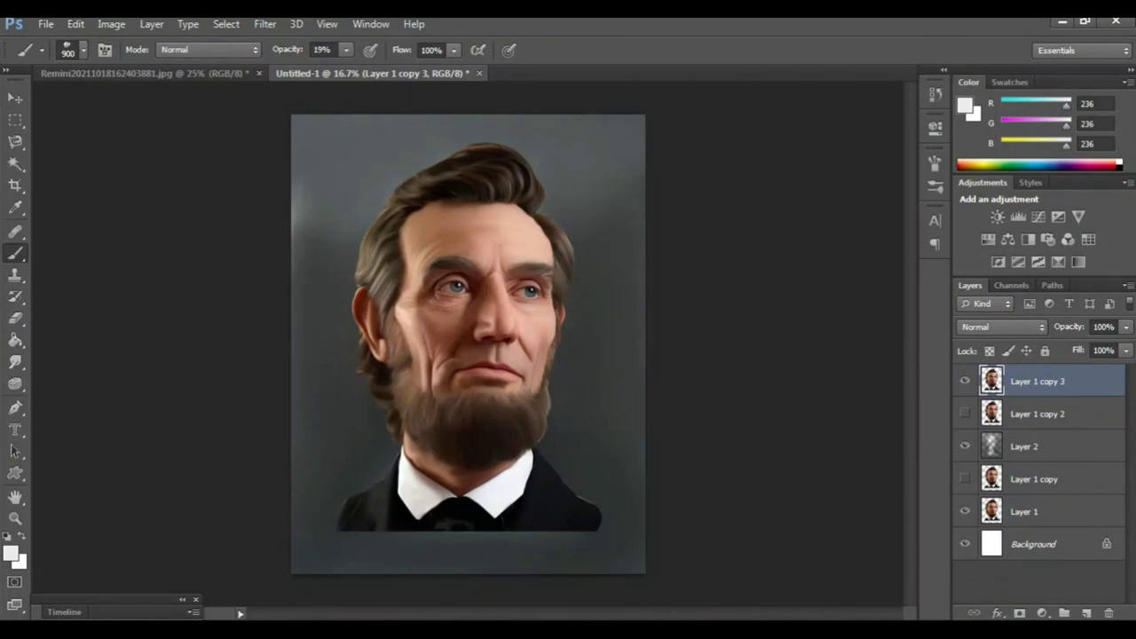
pyautogui.click(15, 361)
pyautogui.press('Escape')
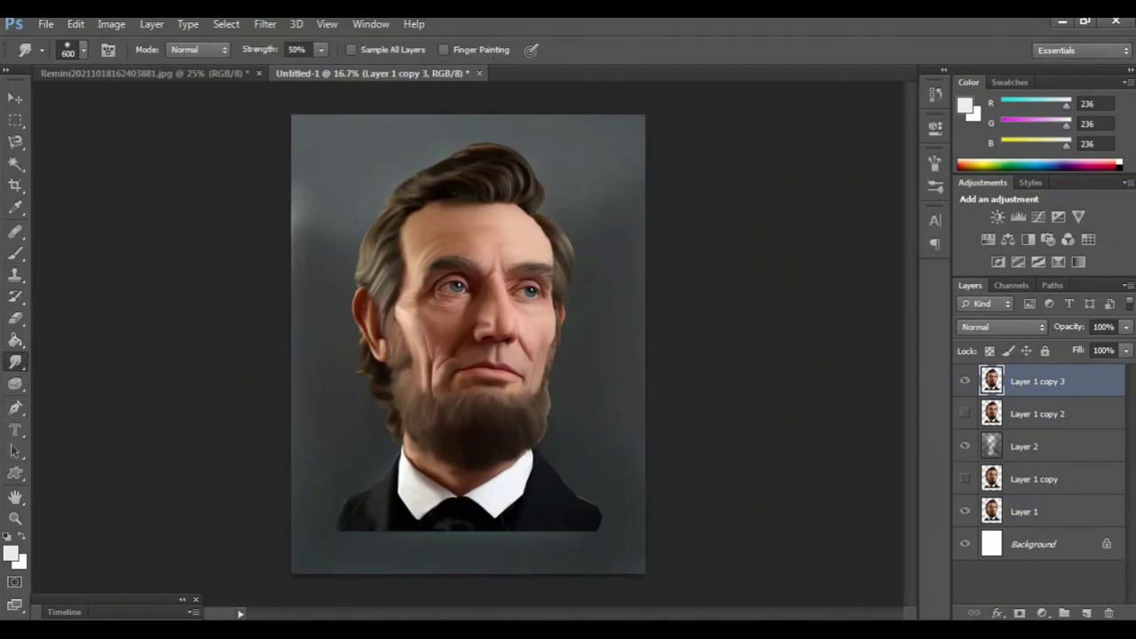
# Step: Smudge the left shoulder and middle of the black coat down into the grey background
pyautogui.hotkey('ctrl', '+')
pyautogui.hotkey('ctrl', '+')
pyautogui.scroll(-1, 512, 344)
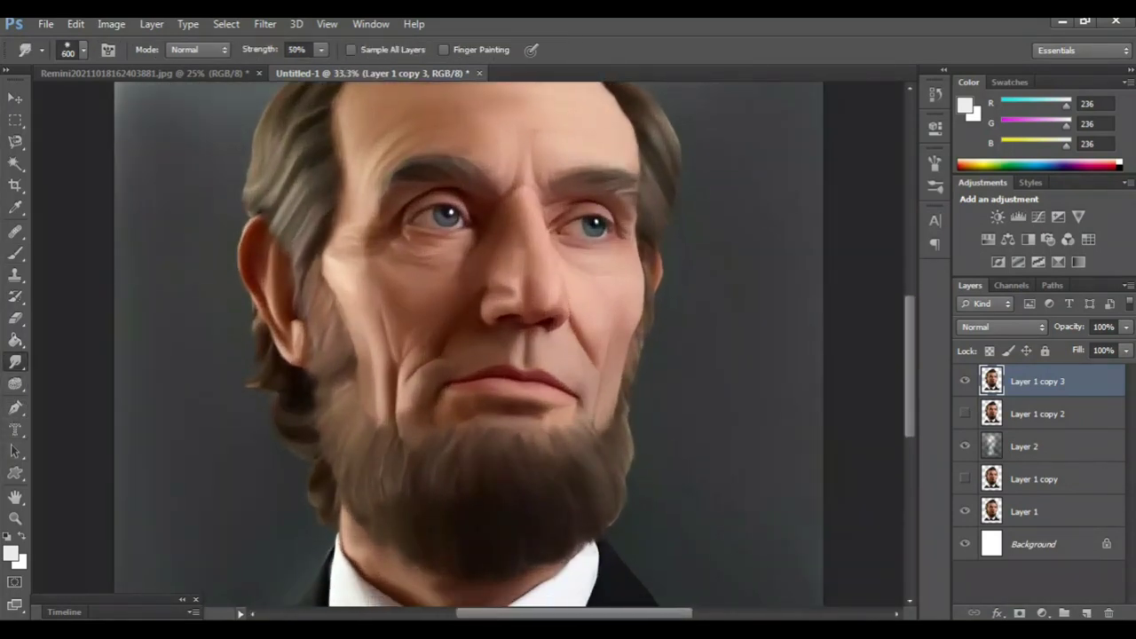
pyautogui.scroll(-3, 512, 344)
pyautogui.scroll(-1, 512, 345)
pyautogui.hotkey('ctrl', '+')
pyautogui.hscroll(-1, 512, 344)
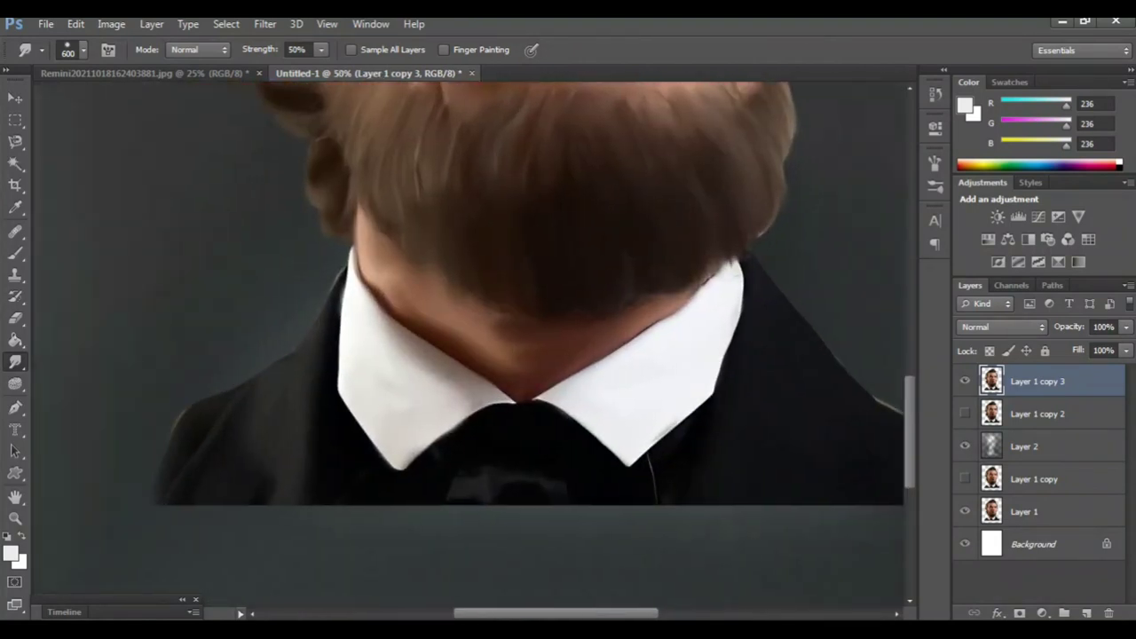
pyautogui.scroll(-2, 512, 344)
pyautogui.scroll(-1, 512, 310)
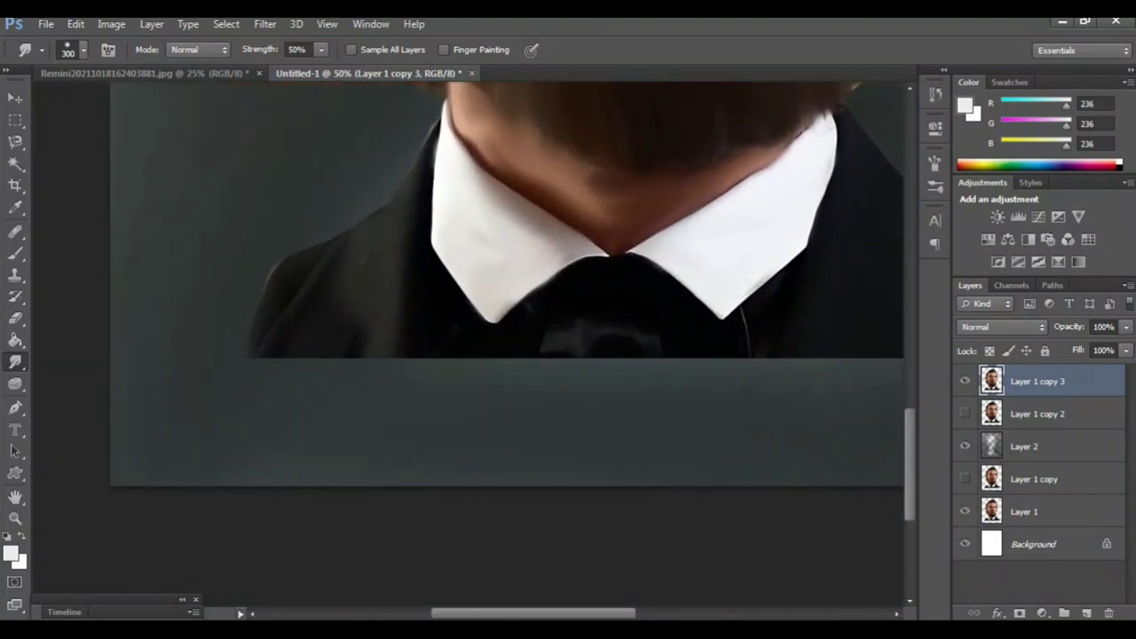
pyautogui.moveTo(271, 270); pyautogui.dragTo(229, 390)
pyautogui.moveTo(310, 350); pyautogui.dragTo(218, 415)
pyautogui.moveTo(355, 360); pyautogui.dragTo(257, 419)
pyautogui.moveTo(412, 355)
pyautogui.mouseDown()
pyautogui.moveTo(333, 393)
pyautogui.moveTo(293, 457)
pyautogui.mouseUp()
pyautogui.moveTo(244, 391); pyautogui.dragTo(195, 448)
pyautogui.moveTo(453, 364); pyautogui.dragTo(391, 435)
# Step: Smudge the right side of the coat and its bottom edge down into the grey
pyautogui.hscroll(3, 470, 284)
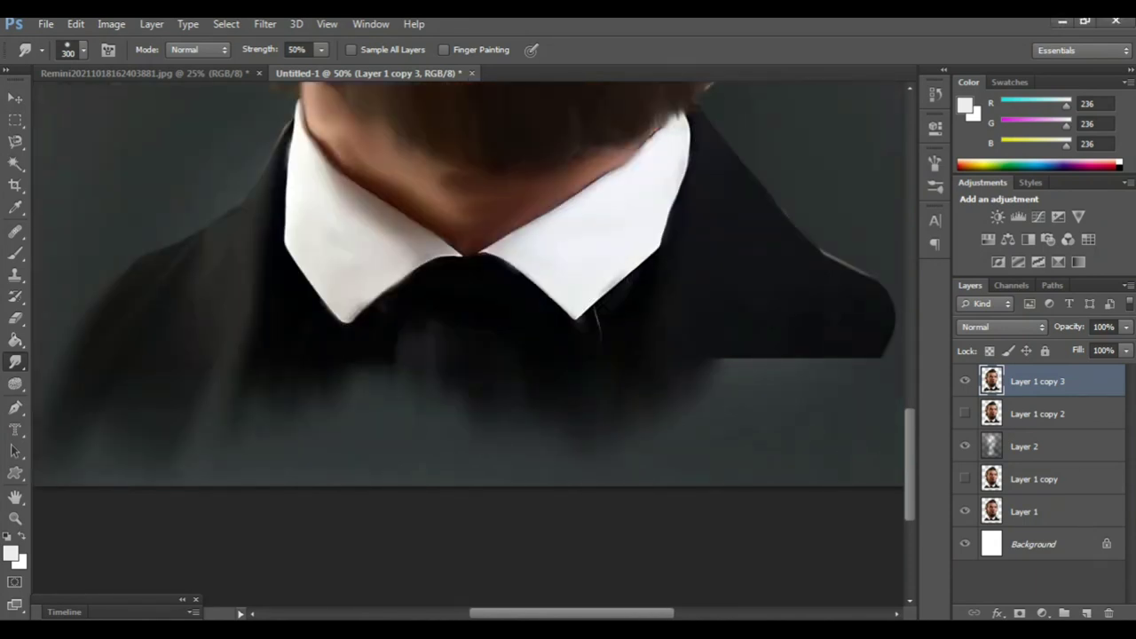
pyautogui.hscroll(2, 470, 284)
pyautogui.moveTo(639, 360); pyautogui.dragTo(626, 417)
pyautogui.moveTo(675, 360)
pyautogui.mouseDown()
pyautogui.moveTo(656, 410)
pyautogui.moveTo(684, 415)
pyautogui.mouseUp()
pyautogui.moveTo(750, 359)
pyautogui.mouseDown()
pyautogui.moveTo(732, 380)
pyautogui.moveTo(736, 410)
pyautogui.moveTo(715, 408)
pyautogui.mouseUp()
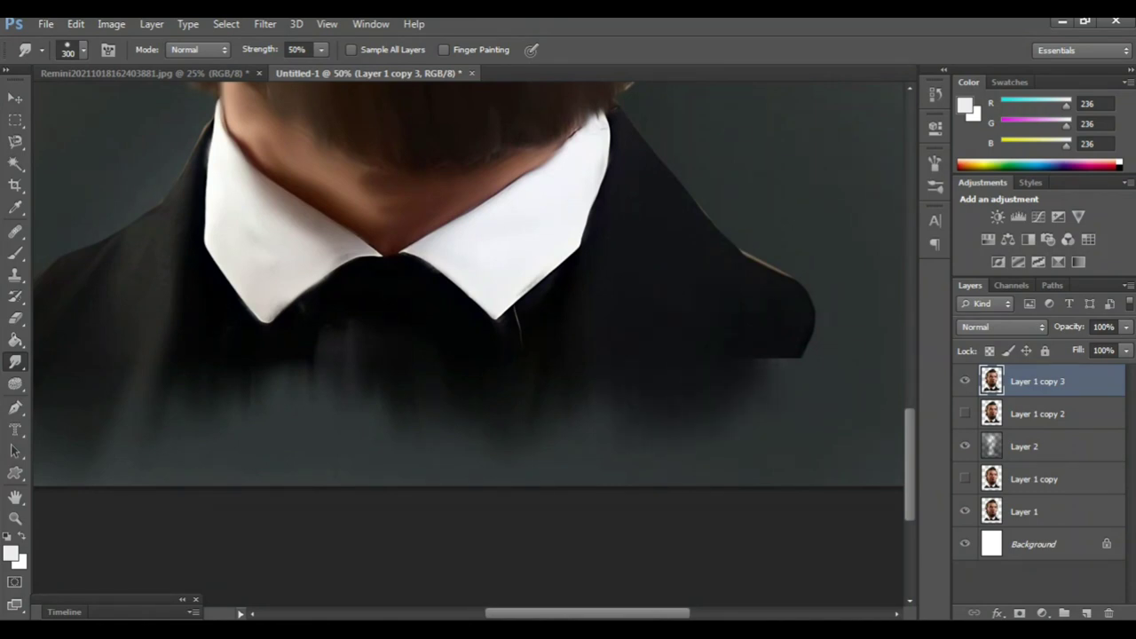
pyautogui.hotkey('ctrl', '-')
pyautogui.hotkey('ctrl', '-')
pyautogui.moveTo(446, 456)
pyautogui.mouseDown()
pyautogui.moveTo(445, 492)
pyautogui.moveTo(425, 492)
pyautogui.mouseUp()
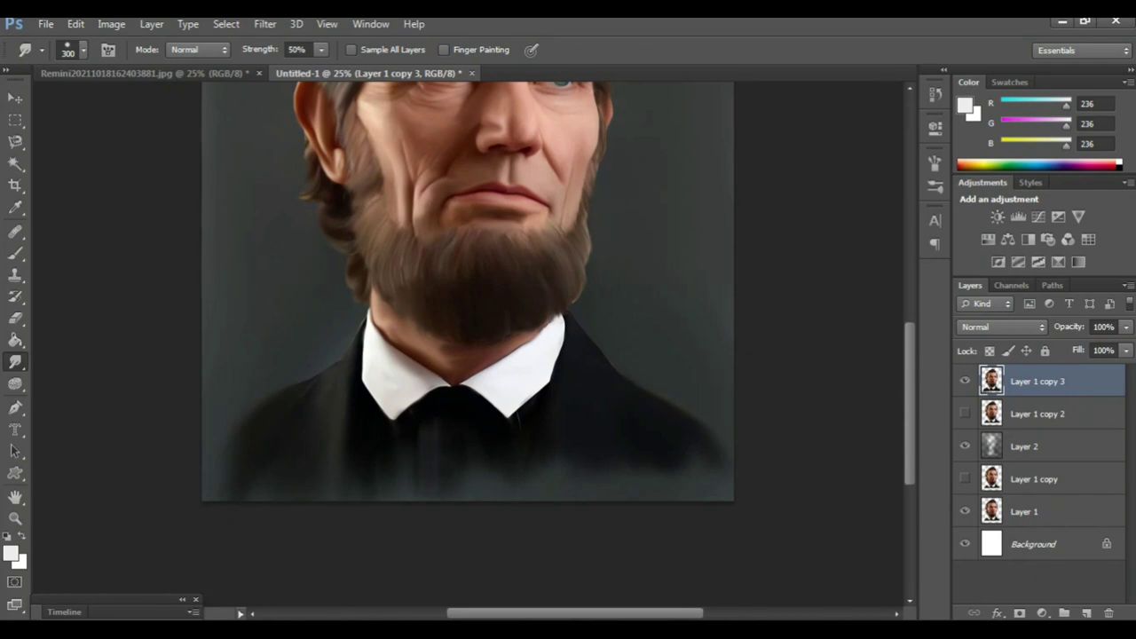
# Step: Fit the whole portrait in view and toggle Layer 1 copy 2 to compare the smudging
pyautogui.hotkey('ctrl', '+')
pyautogui.hotkey('ctrl', '+')
pyautogui.hotkey('ctrl', '-')
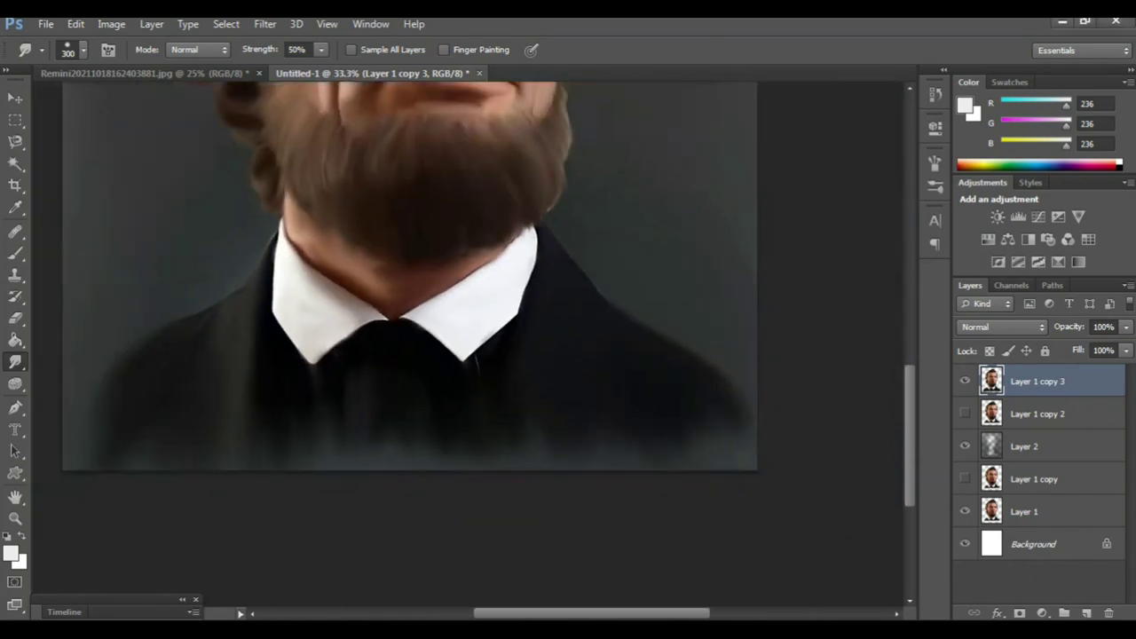
pyautogui.hotkey('ctrl', '-')
pyautogui.hotkey('ctrl', '-')
pyautogui.click(965, 413)
pyautogui.click(965, 380)
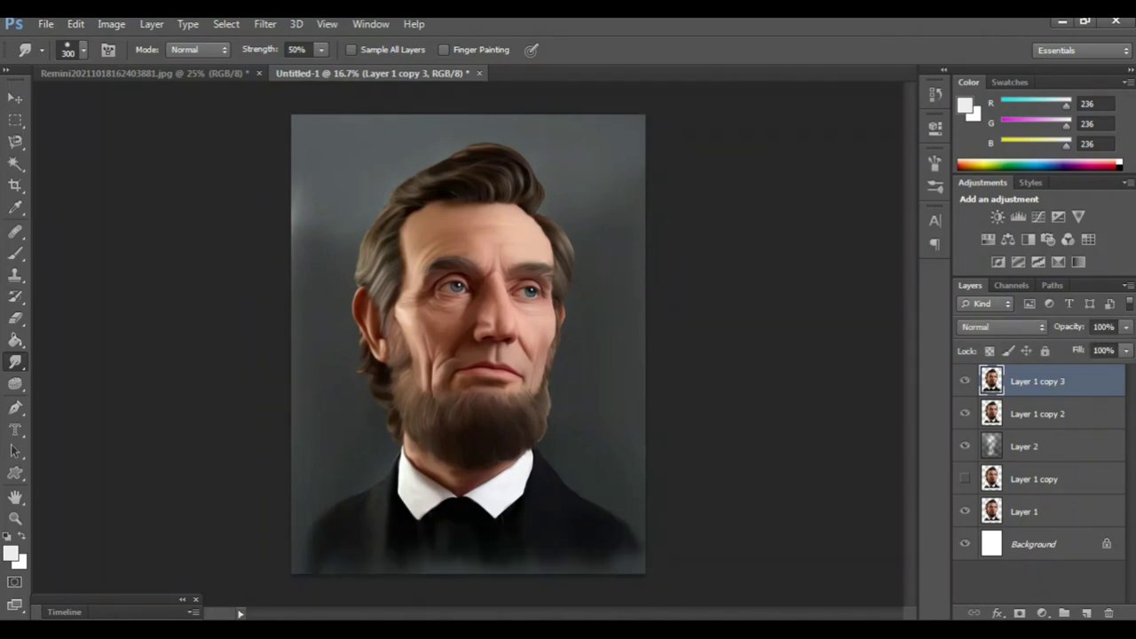
pyautogui.click(964, 414)
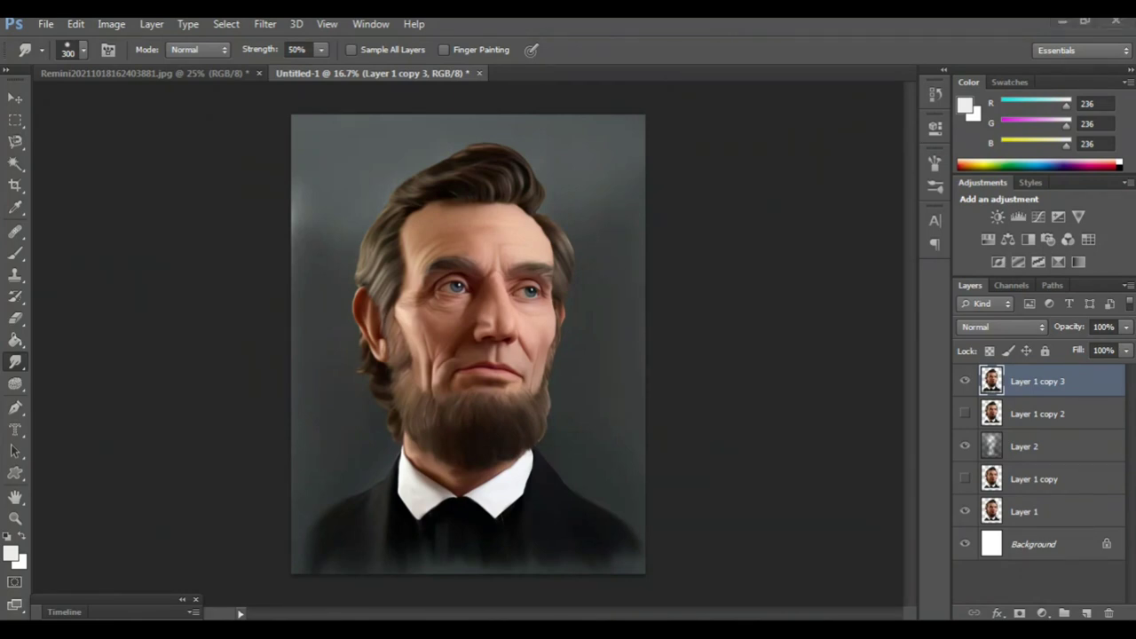
# Step: Switch to the Brush with a soft round tip, undoing a trial stroke over the beard
pyautogui.press('b')
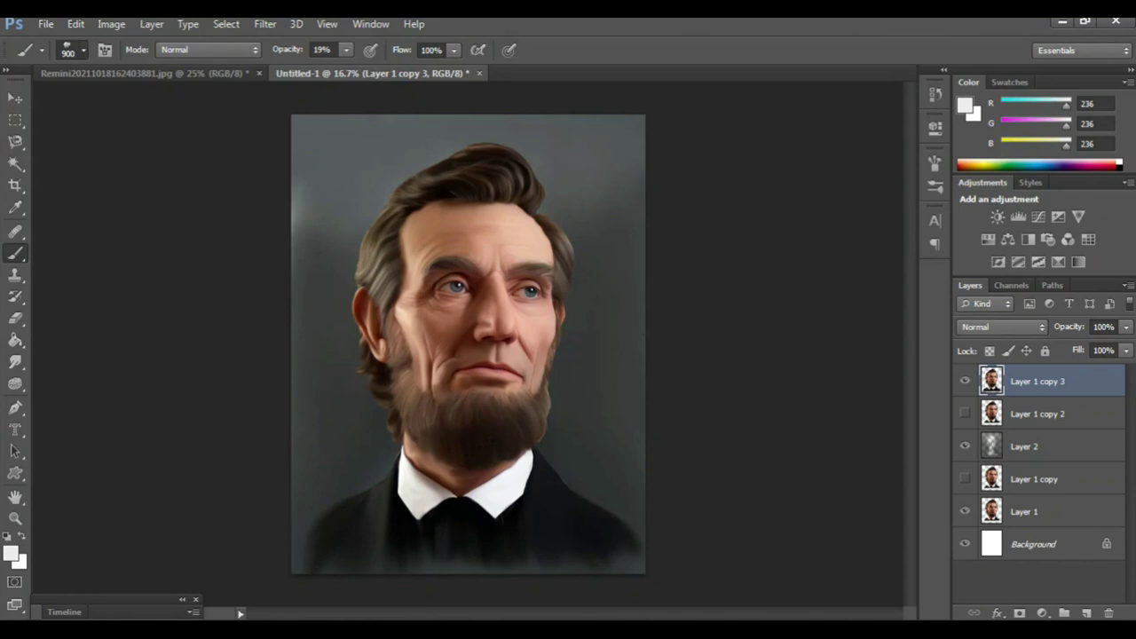
pyautogui.click(82, 49)
pyautogui.scroll(5, 107, 217)
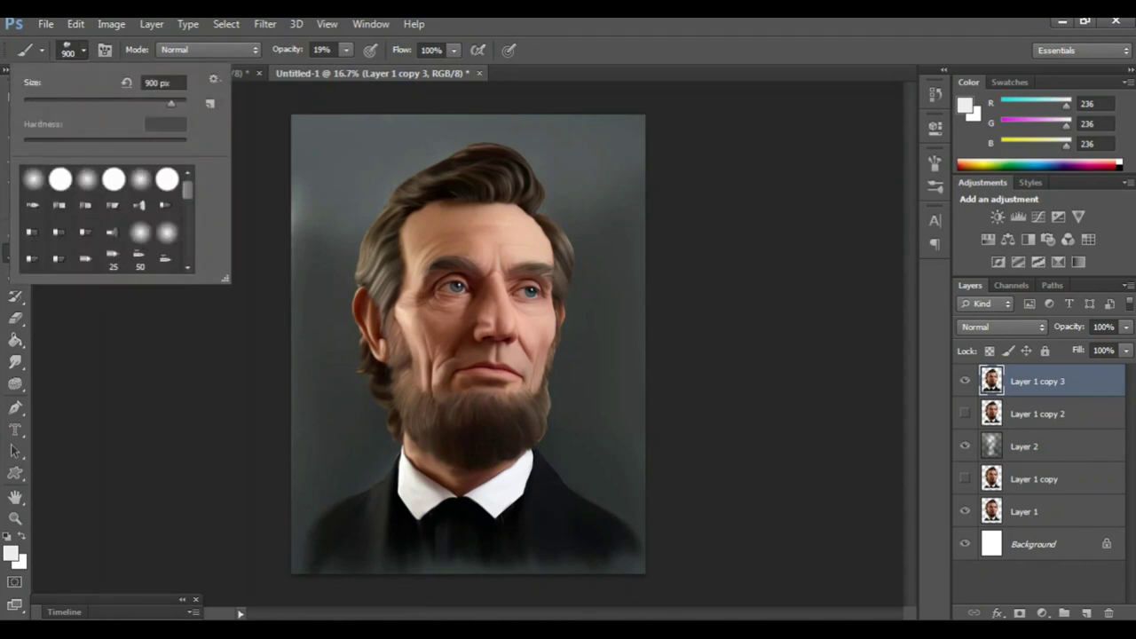
pyautogui.press('Return')
pyautogui.moveTo(396, 469)
pyautogui.mouseDown()
pyautogui.moveTo(429, 445)
pyautogui.moveTo(437, 401)
pyautogui.mouseUp()
pyautogui.hotkey('ctrl', 'z')
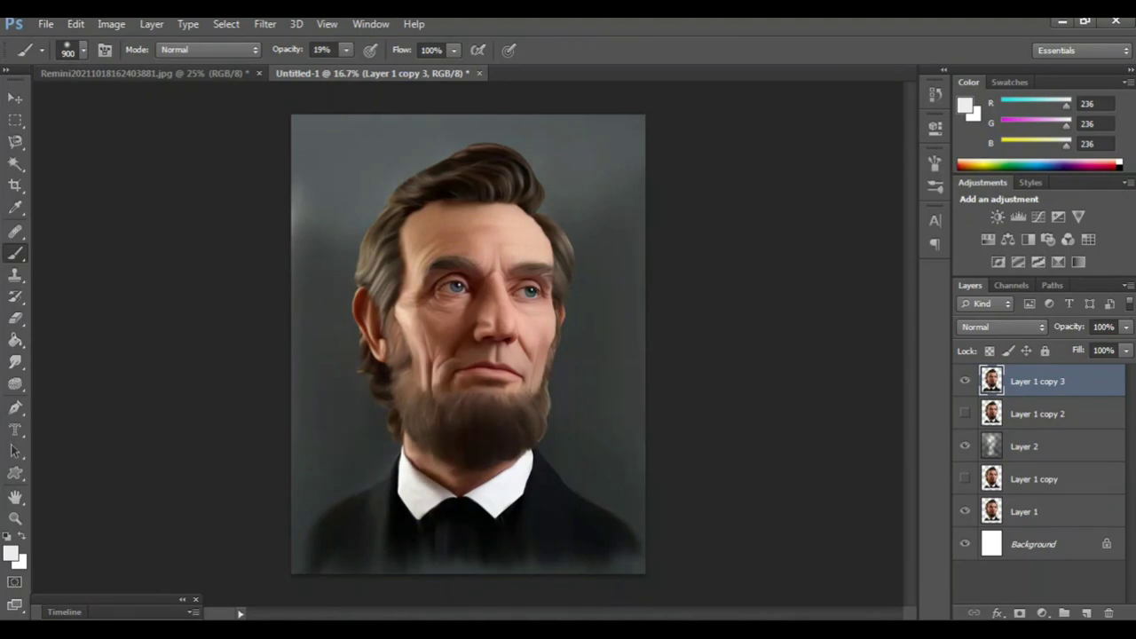
# Step: On Layer 2, paint a soft light glow around both shoulders, the beard edge and the left hair
pyautogui.hotkey('alt', '[')
pyautogui.moveTo(345, 486); pyautogui.dragTo(379, 417)
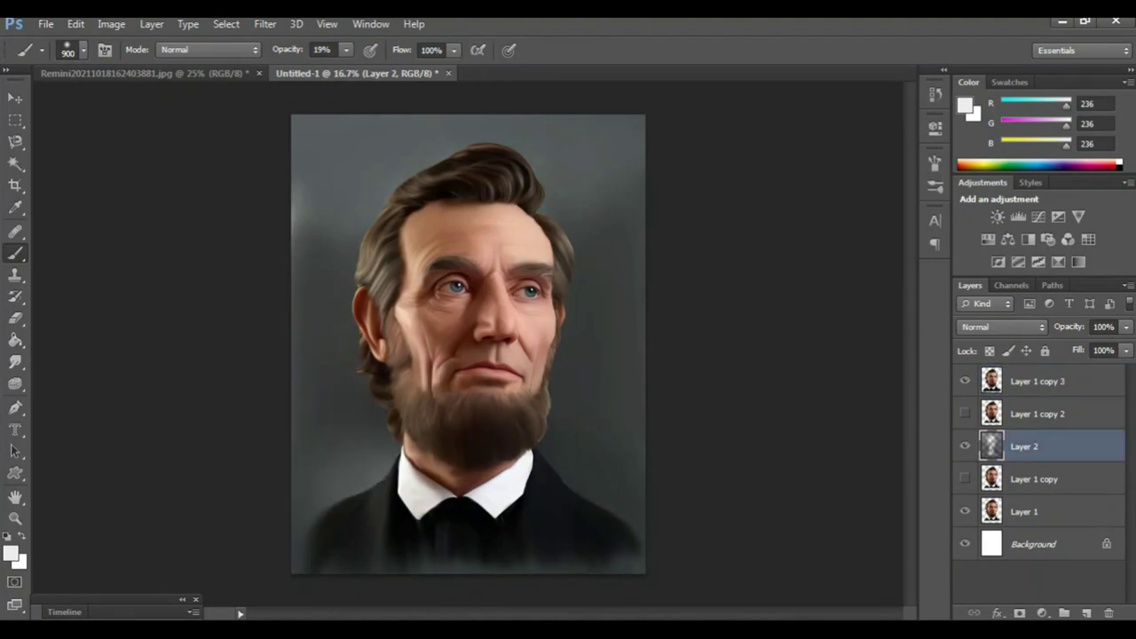
pyautogui.moveTo(603, 497)
pyautogui.mouseDown()
pyautogui.moveTo(559, 418)
pyautogui.moveTo(571, 301)
pyautogui.mouseUp()
pyautogui.moveTo(355, 390); pyautogui.dragTo(352, 319)
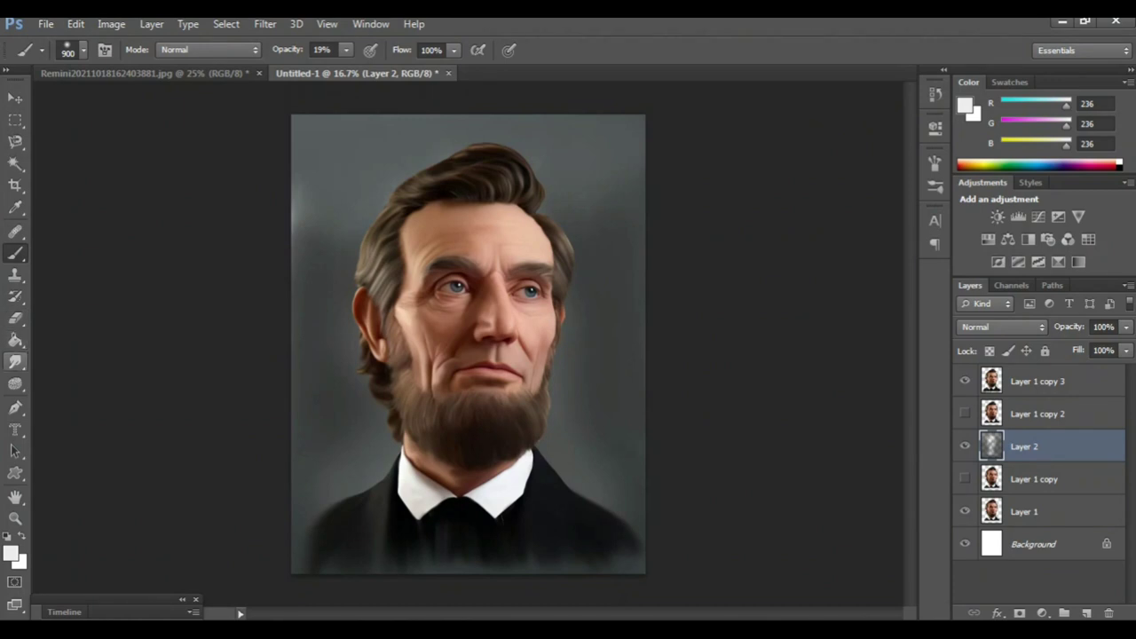
# Step: Switch to a 250 px Pencil in pure white ffffff, hide all panels, and zoom to 50%
pyautogui.rightClick(15, 253)
pyautogui.click(89, 261)
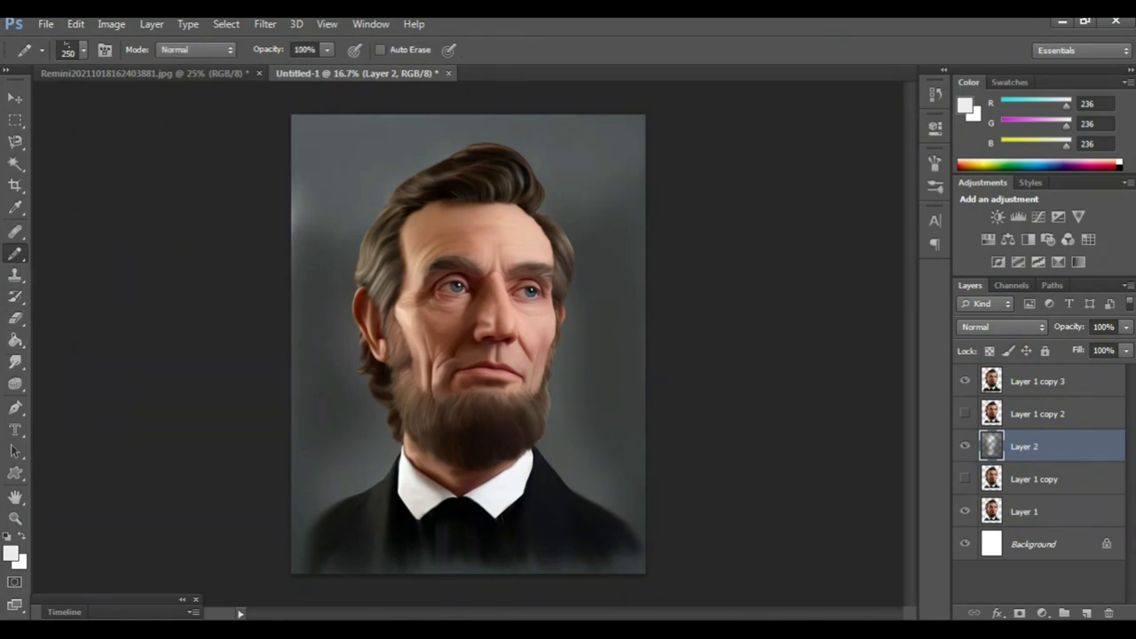
pyautogui.click(12, 553)
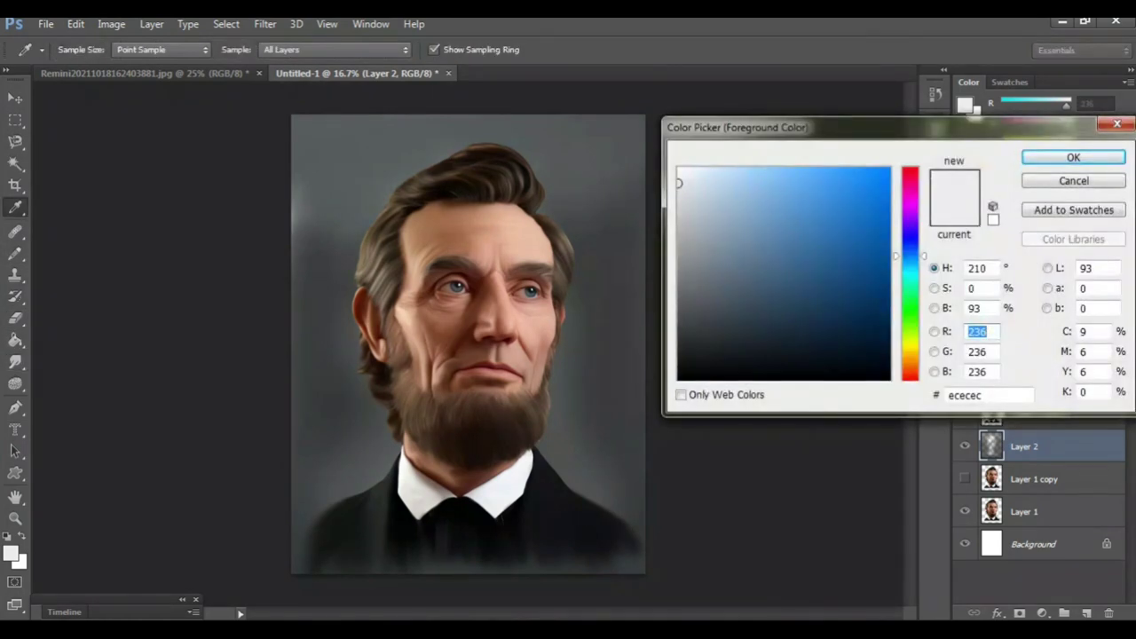
pyautogui.moveTo(679, 183); pyautogui.dragTo(678, 169)
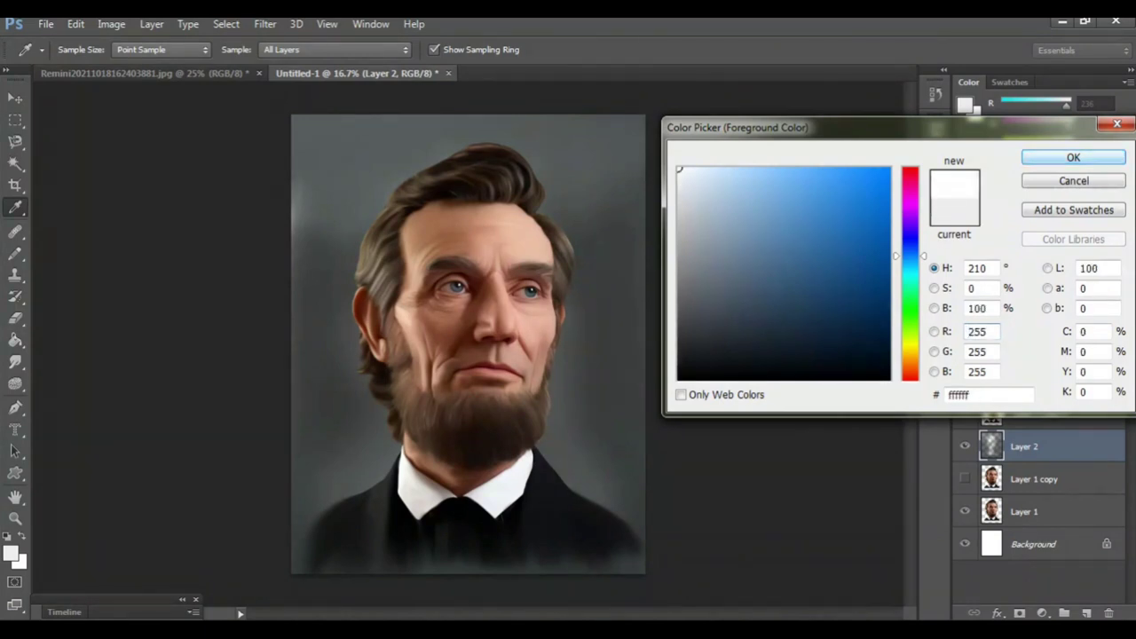
pyautogui.press('Return')
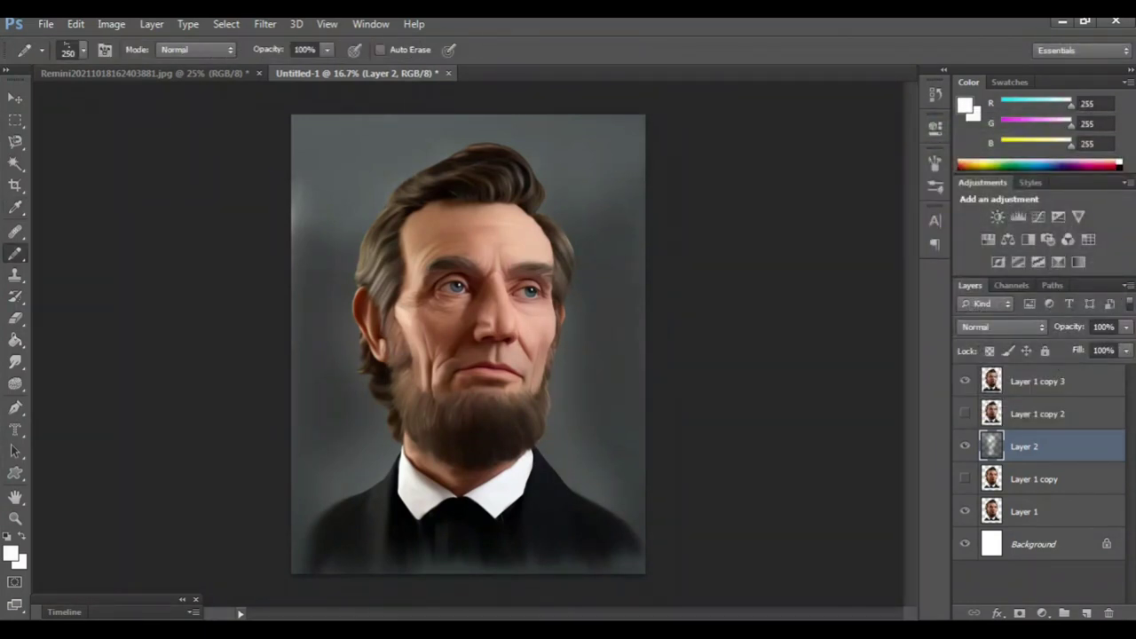
pyautogui.press('Tab')
pyautogui.hotkey('ctrl', '+')
pyautogui.hotkey('ctrl', '+')
pyautogui.hotkey('ctrl', '+')
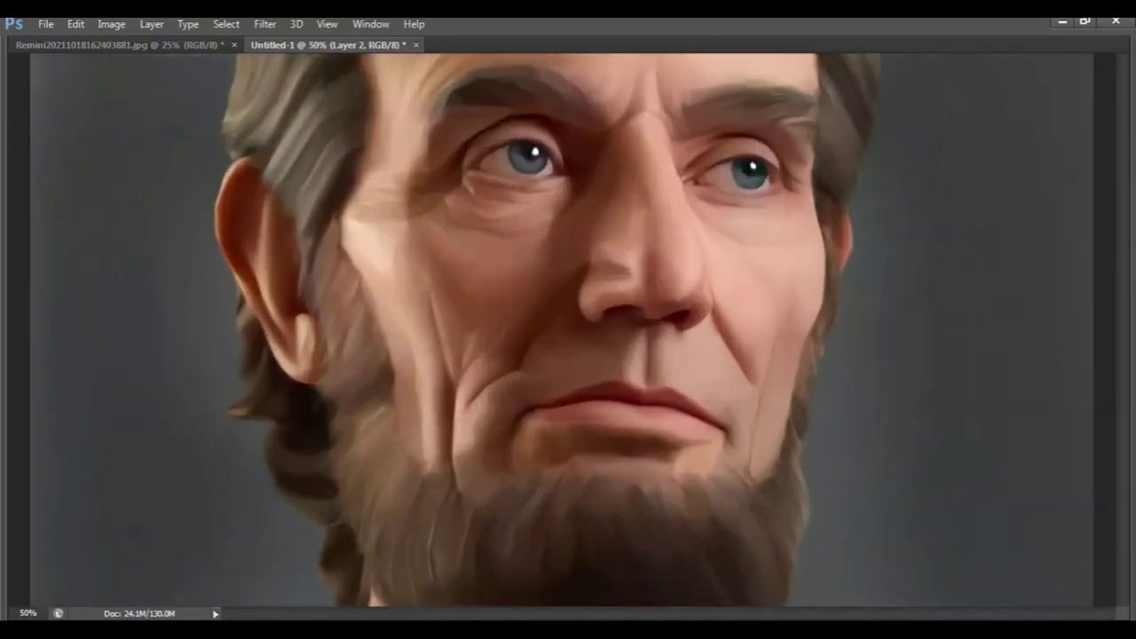
# Step: Scroll down to the signed lower-right corner, then back up through the finished painting
pyautogui.scroll(-3, 568, 328)
pyautogui.scroll(-3, 568, 328)
pyautogui.scroll(-2, 568, 329)
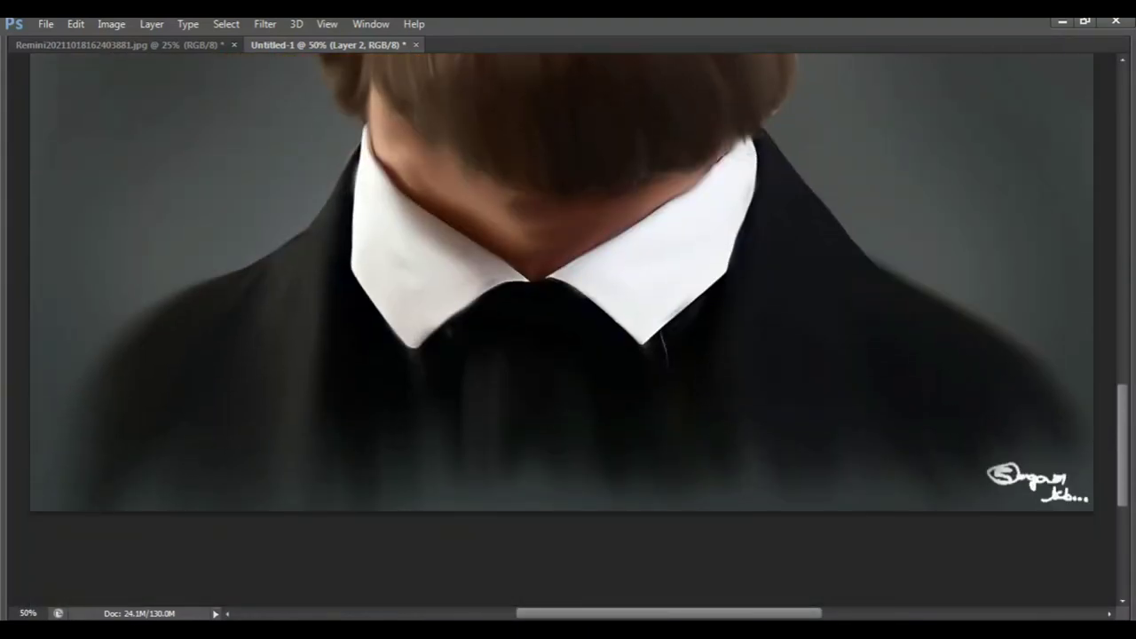
pyautogui.scroll(1, 568, 328)
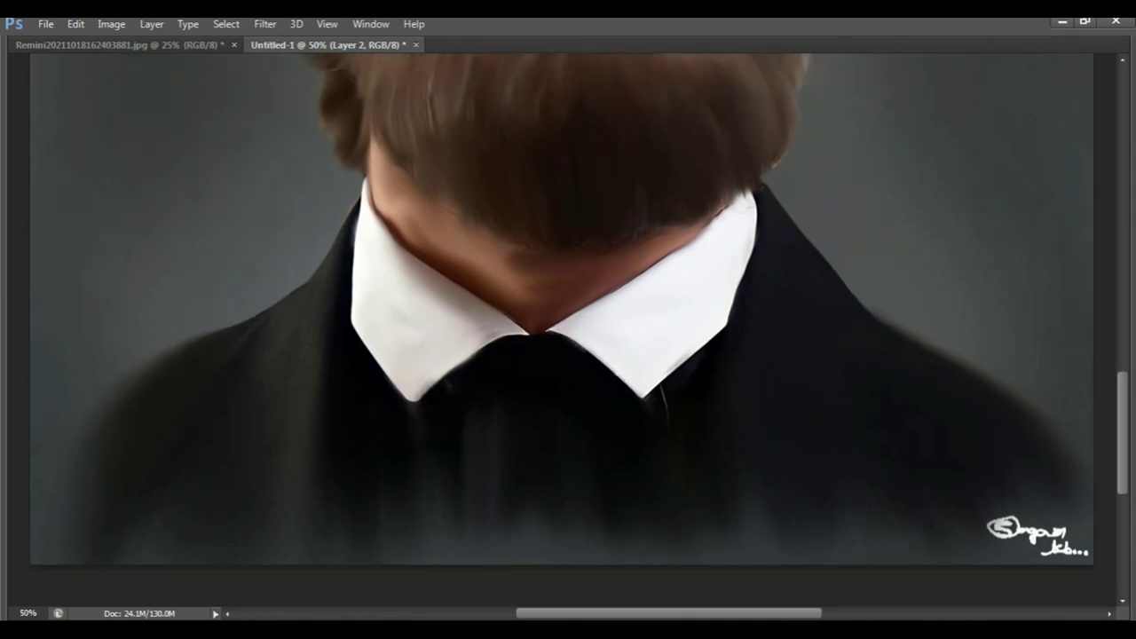
pyautogui.scroll(2, 568, 328)
pyautogui.scroll(2, 568, 328)
pyautogui.scroll(1, 568, 329)
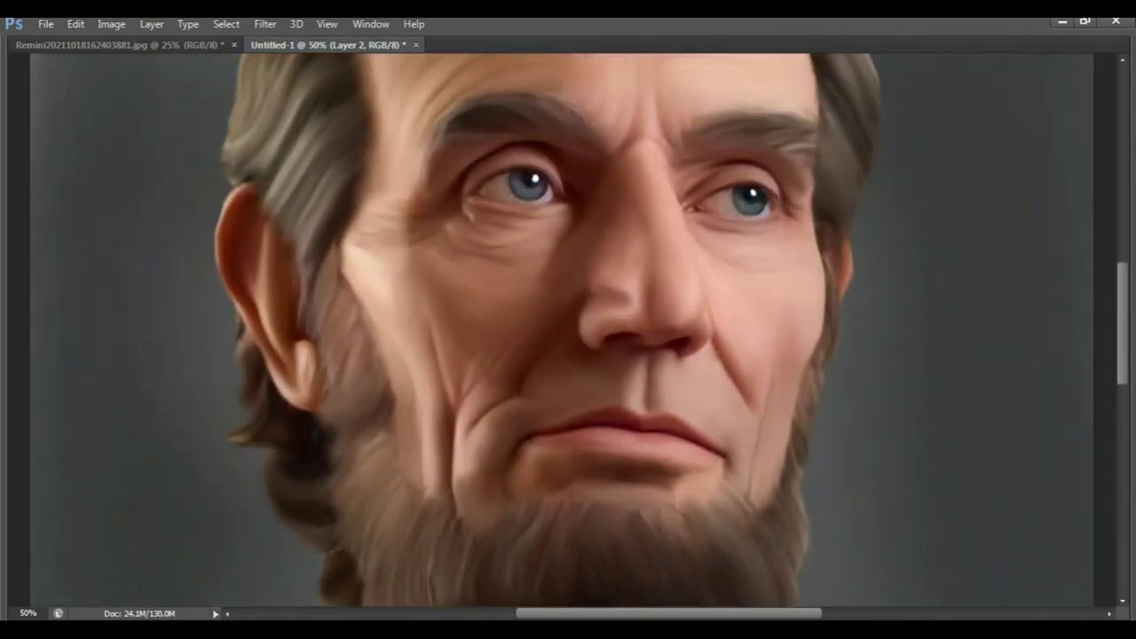
pyautogui.scroll(2, 568, 328)
pyautogui.scroll(2, 568, 328)
pyautogui.scroll(1, 568, 329)
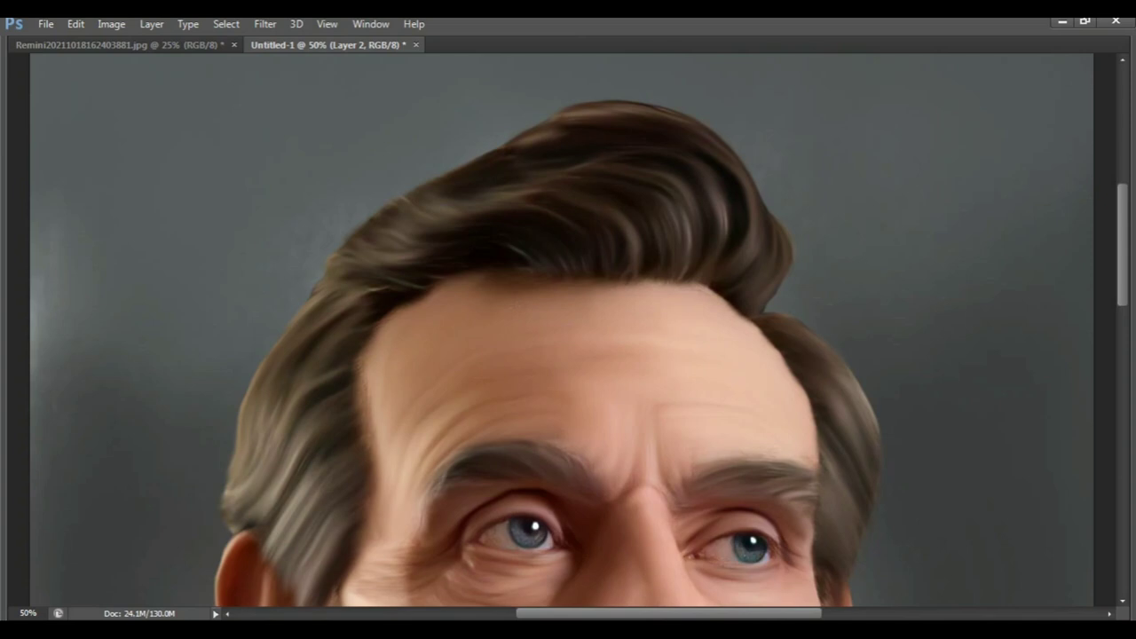